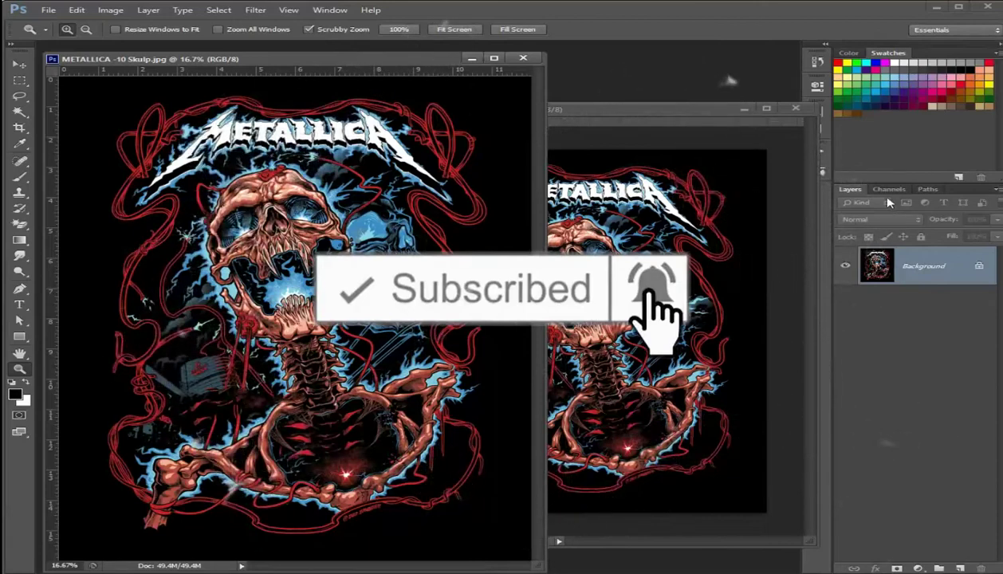
Show the Channels panel, view Blue, Green and Red one by one, then return to RGB
{"action": "left_click", "coordinate": [889, 189]}
{"action": "left_click", "coordinate": [926, 324]}
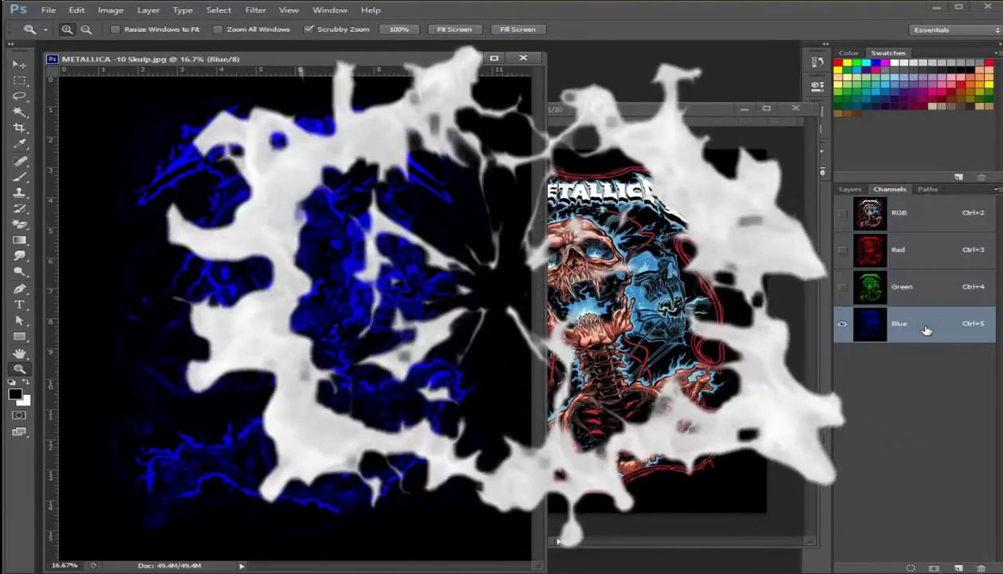
{"action": "left_click", "coordinate": [923, 287]}
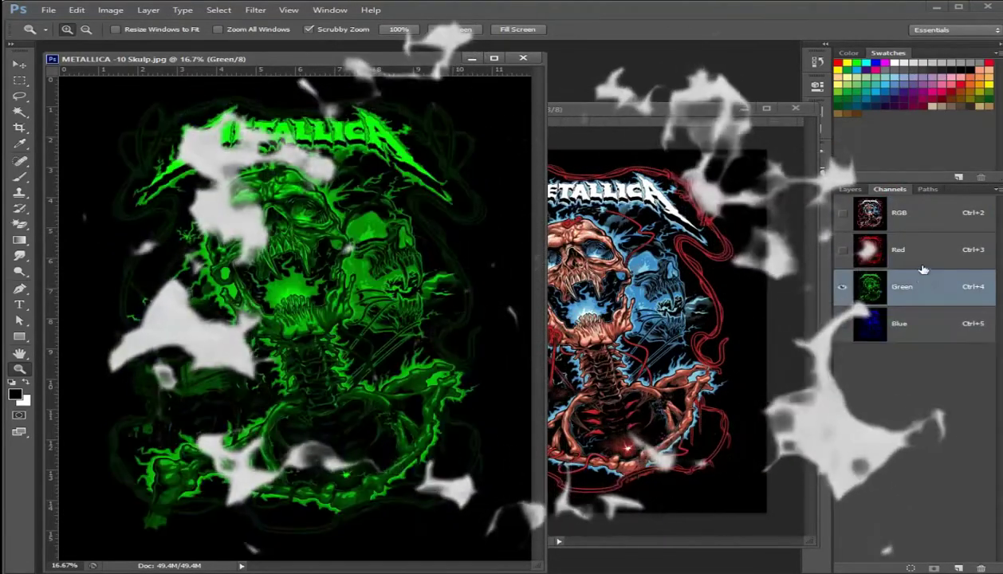
{"action": "left_click", "coordinate": [923, 252]}
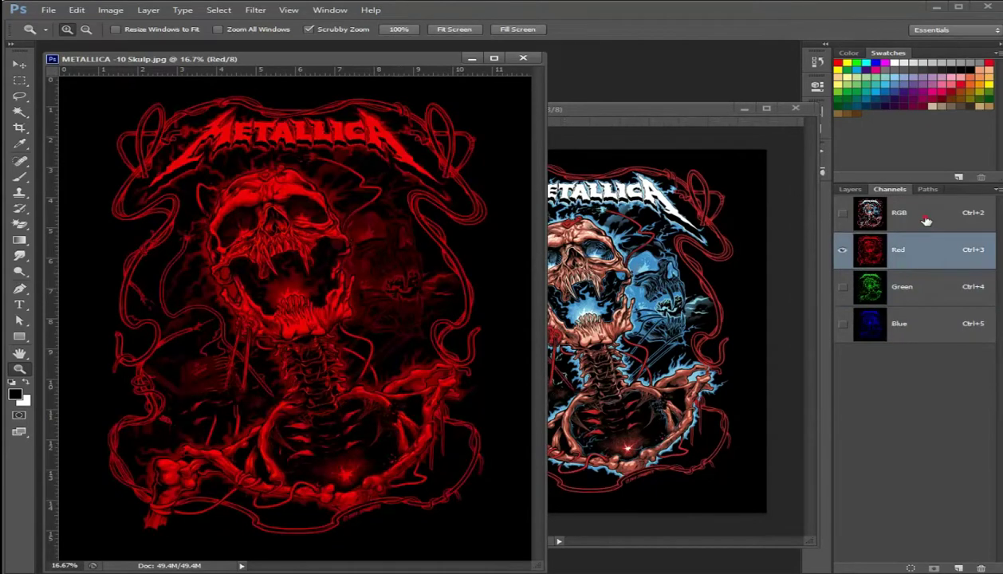
{"action": "left_click", "coordinate": [926, 221]}
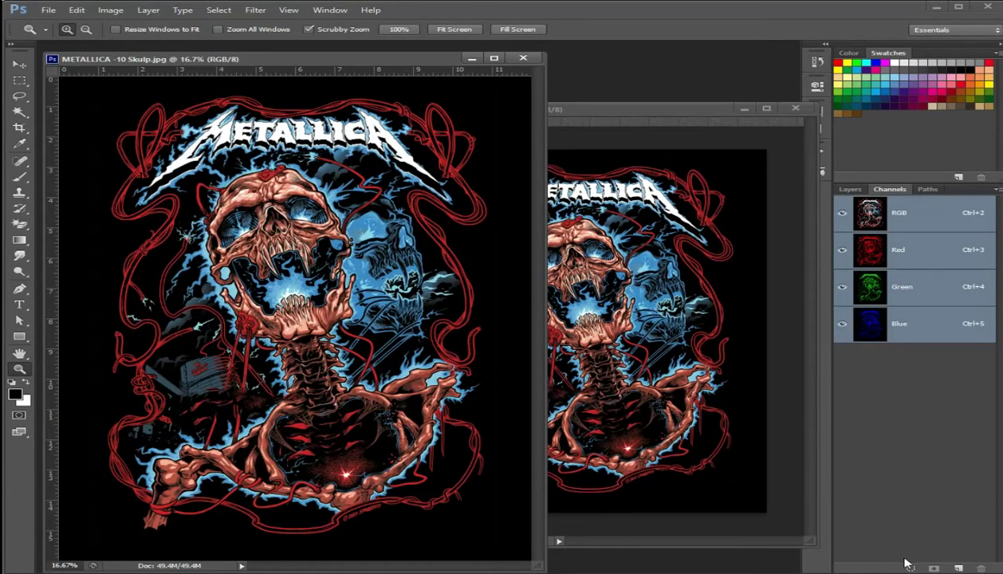
Create a new Alpha 1 channel with default options, then view the Red channel alone
{"action": "left_click", "coordinate": [958, 568]}
{"action": "double_click", "coordinate": [872, 367]}
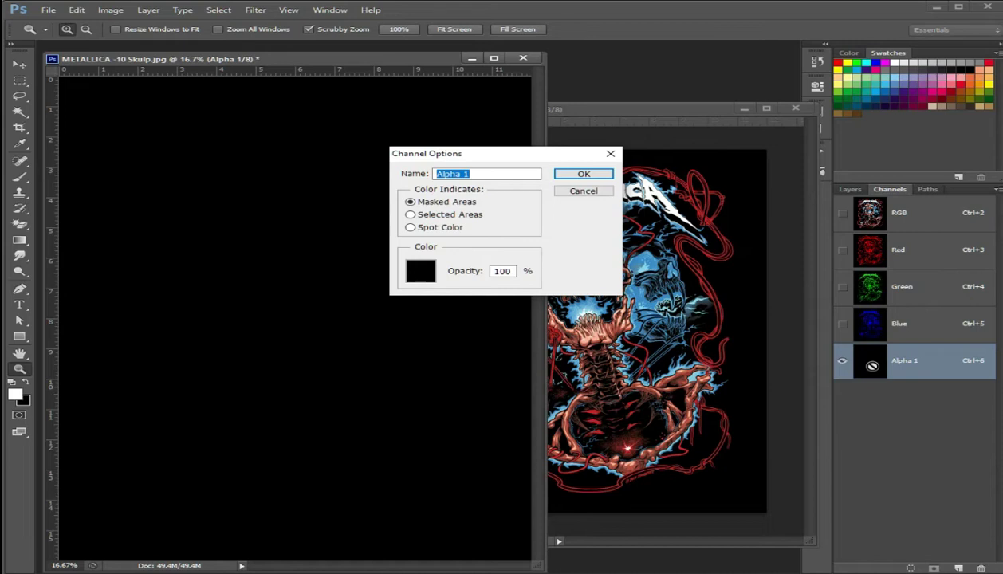
{"action": "left_click", "coordinate": [583, 174]}
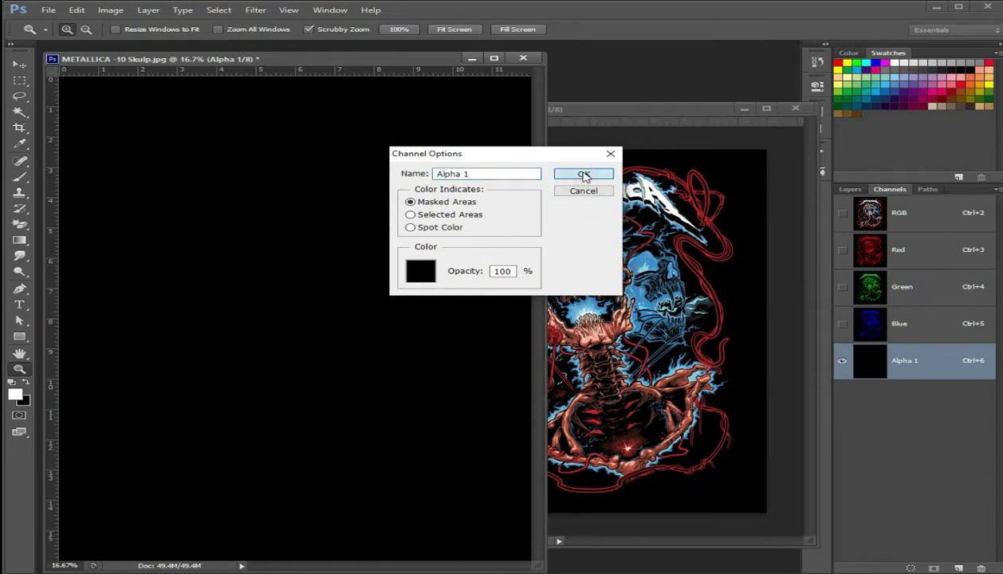
{"action": "left_click", "coordinate": [585, 175]}
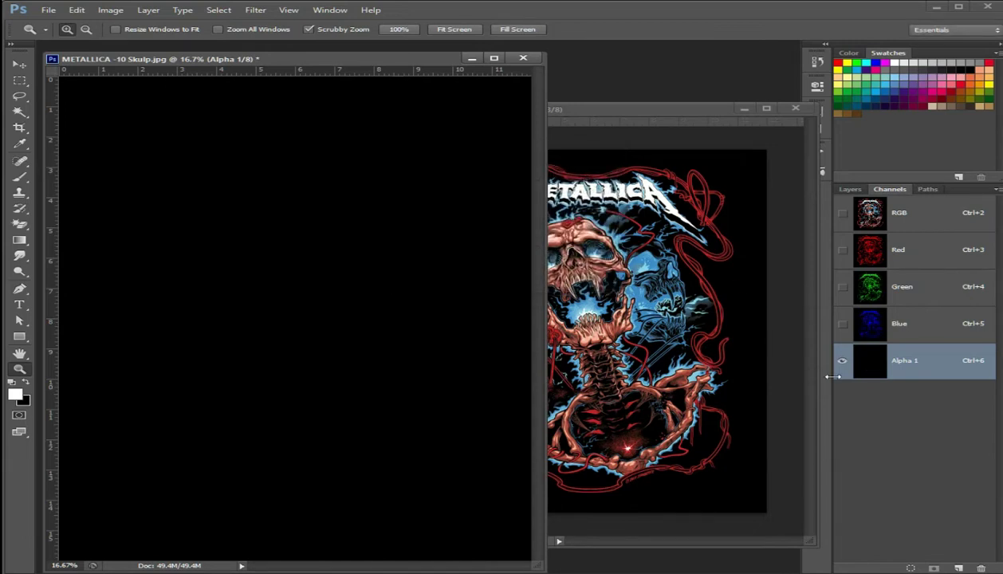
{"action": "left_click", "coordinate": [931, 250]}
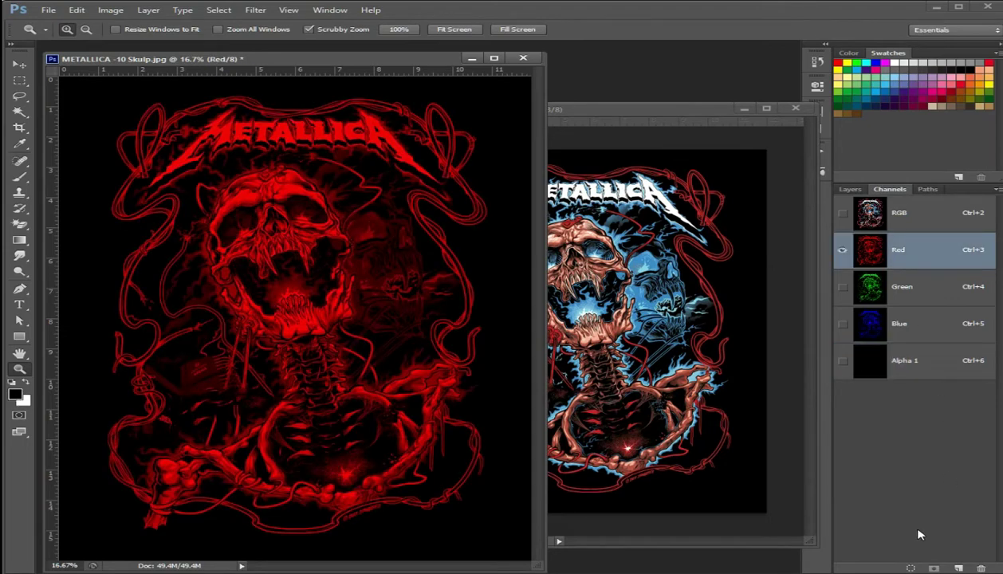
Load the Red channel as a selection, then invert and expand it
{"action": "left_click", "coordinate": [910, 569]}
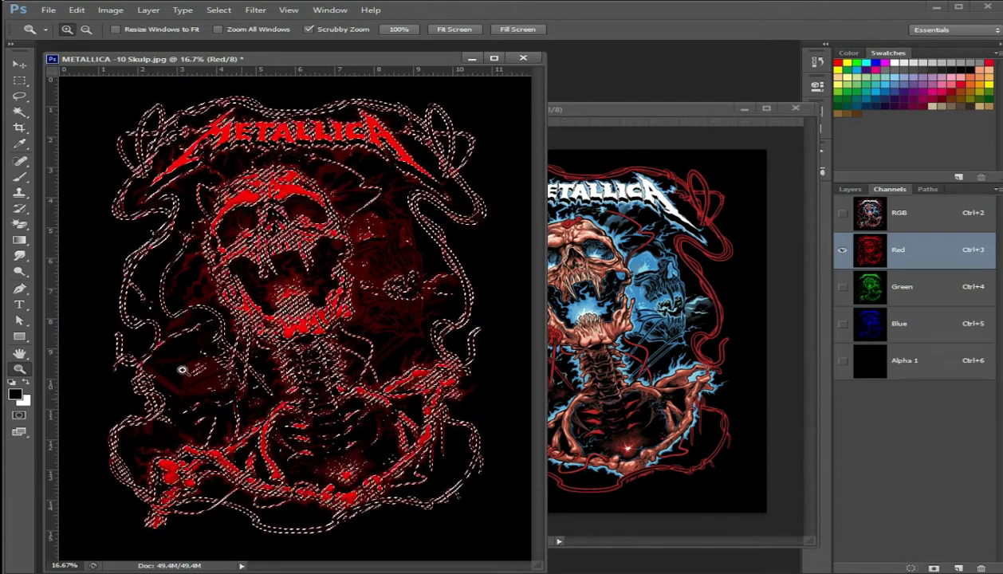
{"action": "left_click", "coordinate": [220, 9]}
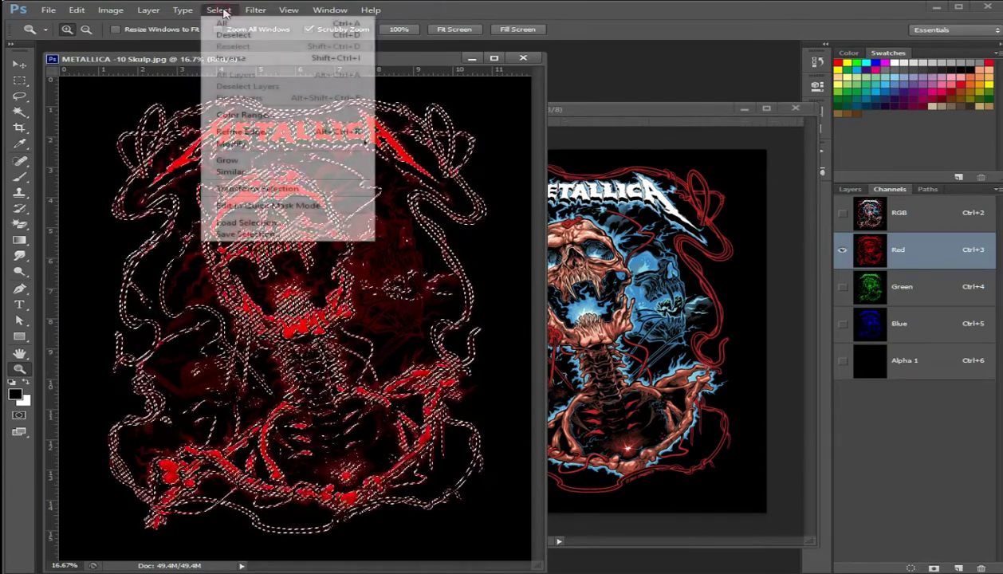
{"action": "left_click", "coordinate": [231, 58]}
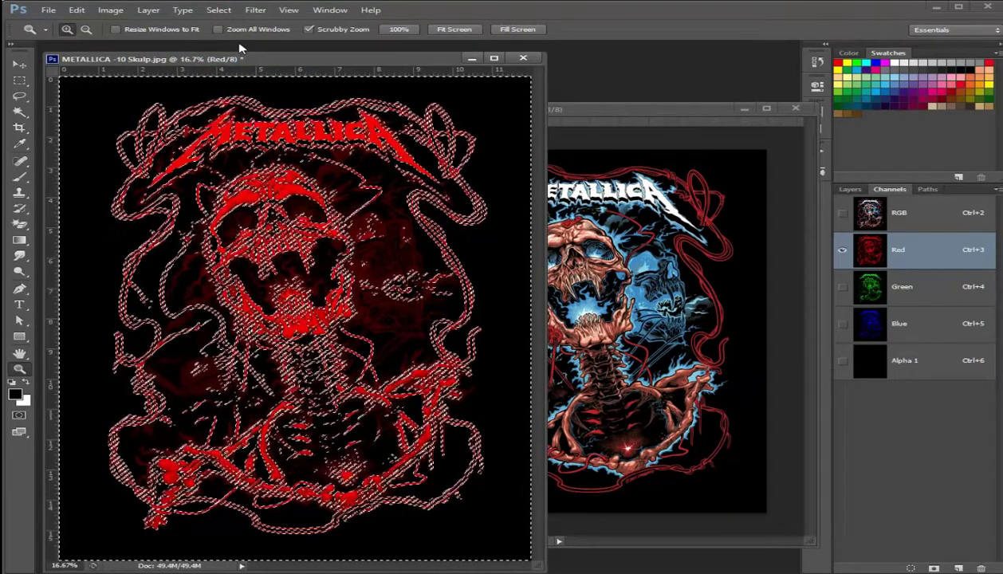
{"action": "left_click", "coordinate": [219, 10]}
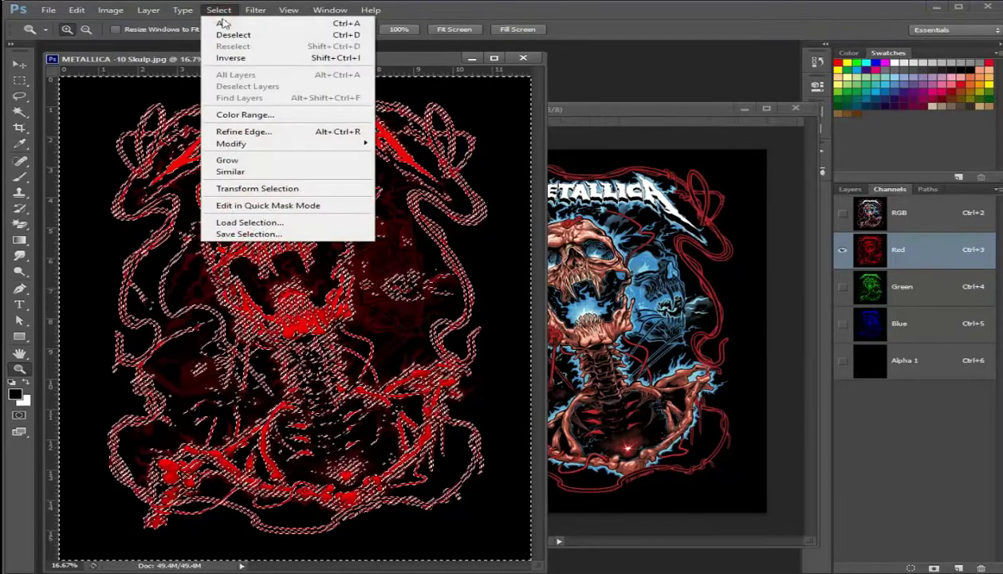
{"action": "mouse_move", "coordinate": [231, 144]}
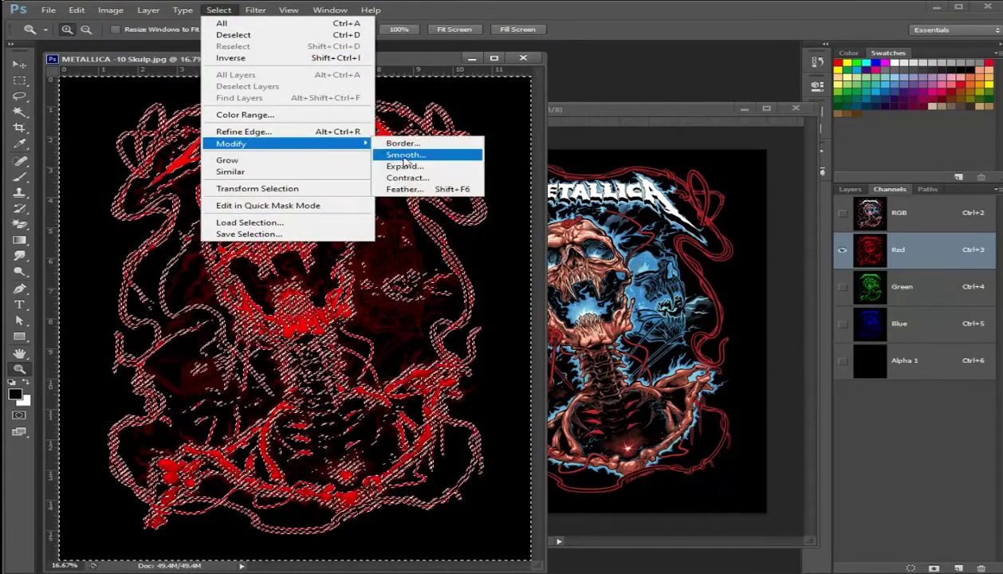
{"action": "left_click", "coordinate": [420, 166]}
{"action": "key", "text": "Return"}
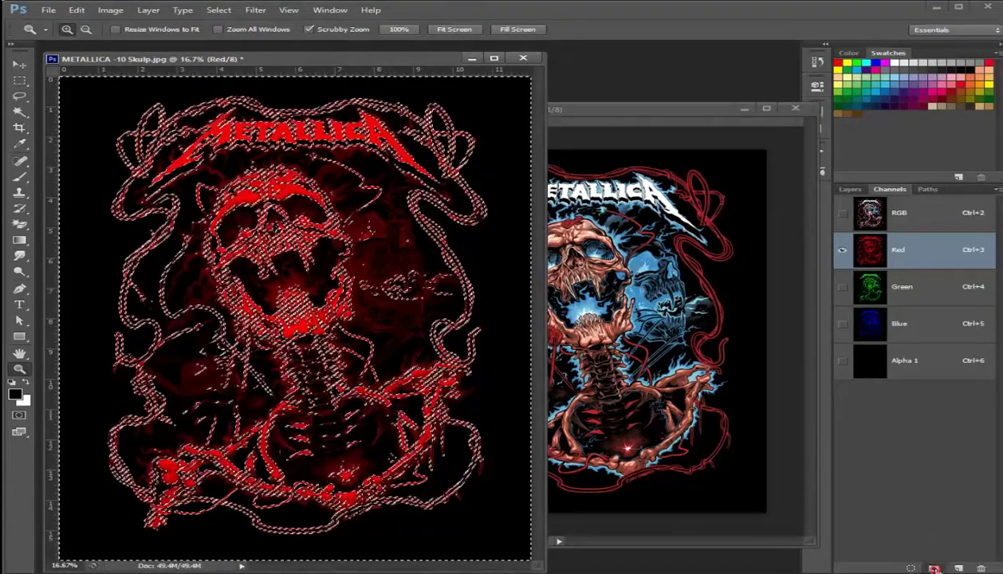
Save the selection as a new Alpha 2 channel and deselect
{"action": "left_click", "coordinate": [935, 569]}
{"action": "left_click", "coordinate": [851, 363]}
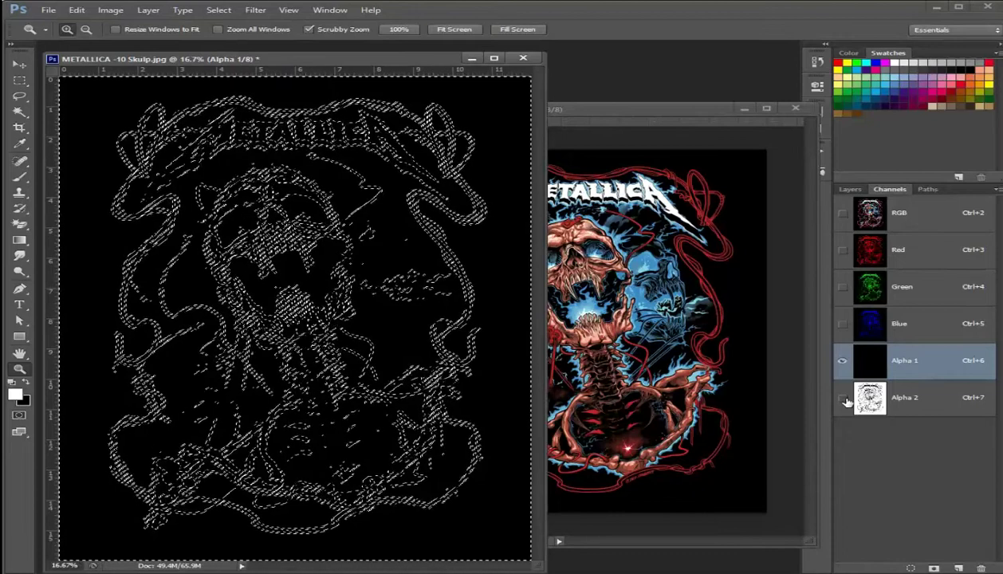
{"action": "key", "text": "ctrl+d"}
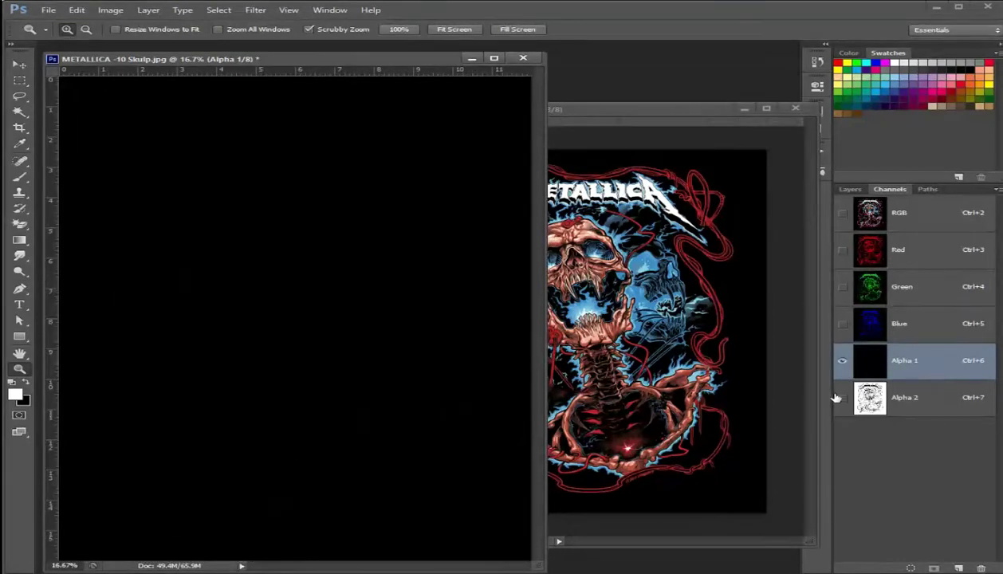
Convert Alpha 2 into a white spot channel named 'UNder BASE' with 85% solidity
{"action": "left_click", "coordinate": [843, 398]}
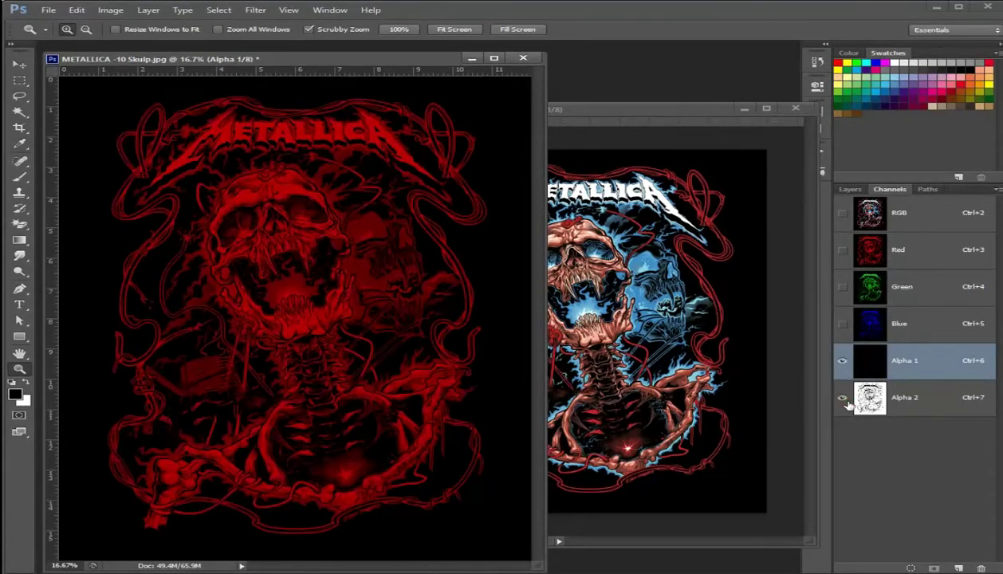
{"action": "left_click", "coordinate": [872, 405]}
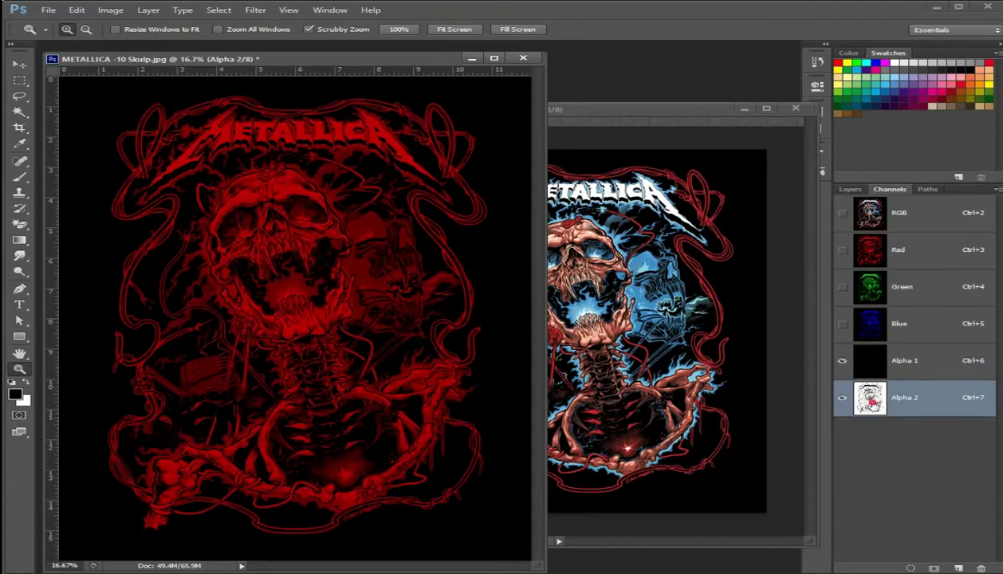
{"action": "double_click", "coordinate": [870, 398]}
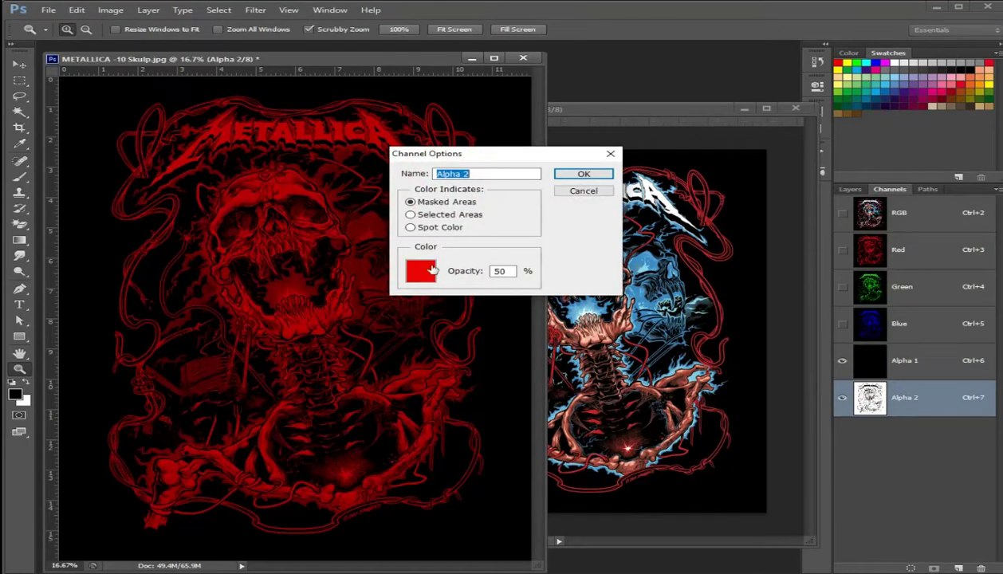
{"action": "left_click", "coordinate": [412, 228]}
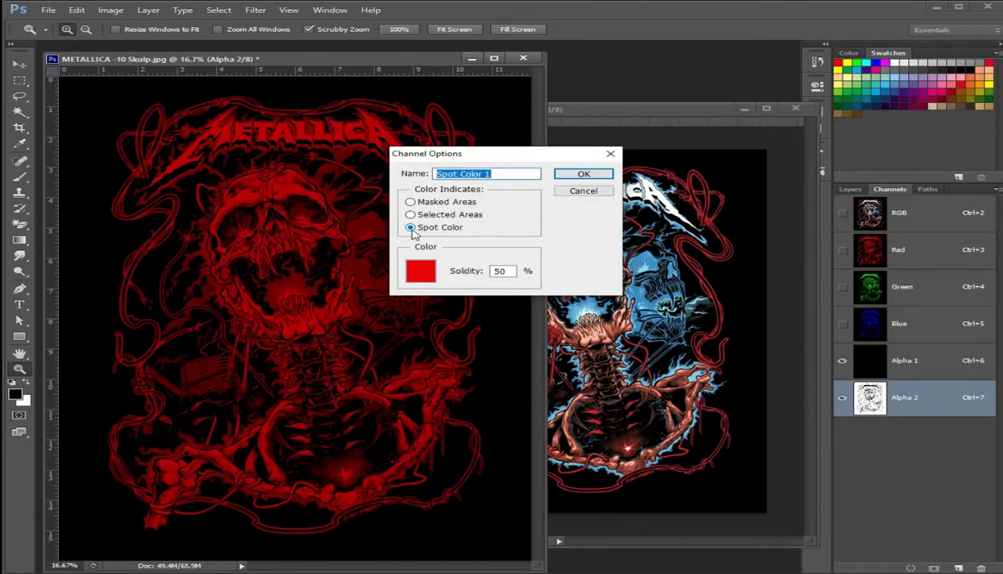
{"action": "left_click", "coordinate": [512, 272]}
{"action": "type", "text": "85"}
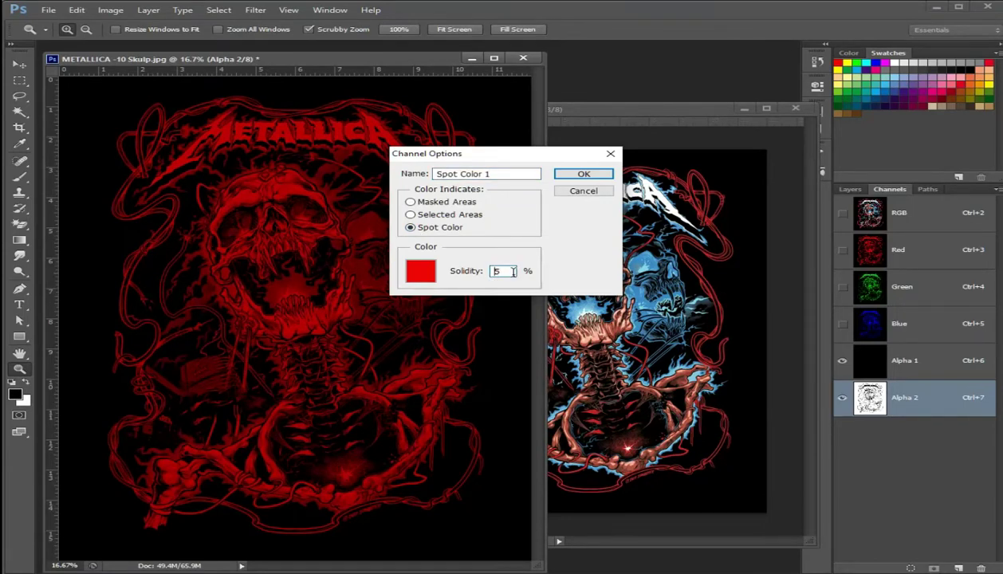
{"action": "left_click", "coordinate": [429, 273]}
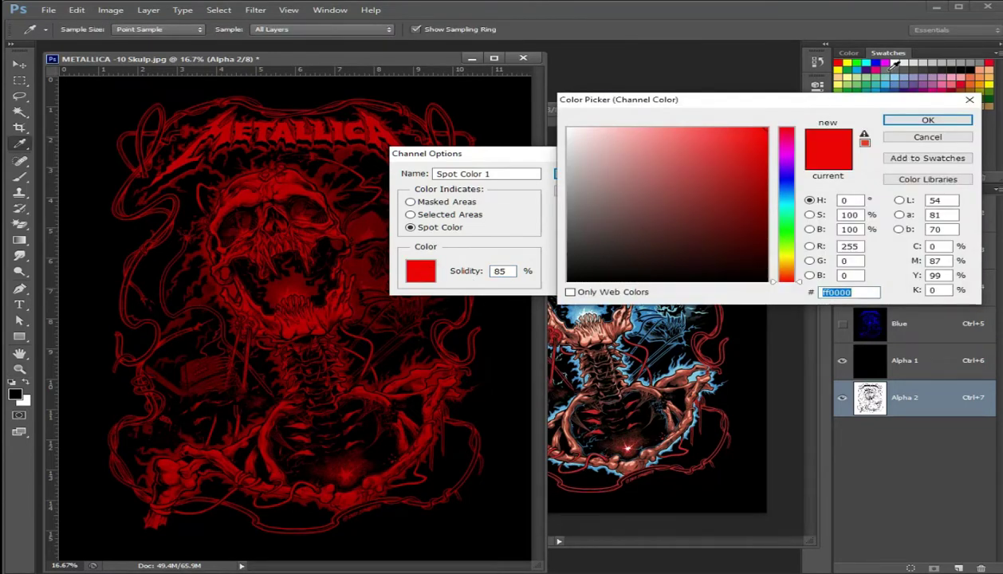
{"action": "left_click", "coordinate": [894, 63]}
{"action": "left_click", "coordinate": [903, 122]}
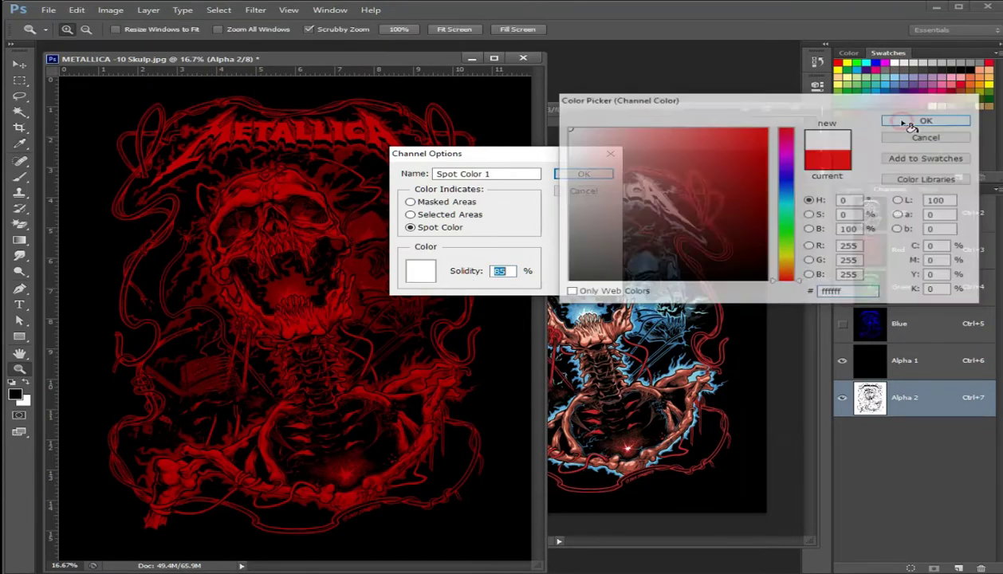
{"action": "left_click", "coordinate": [515, 173]}
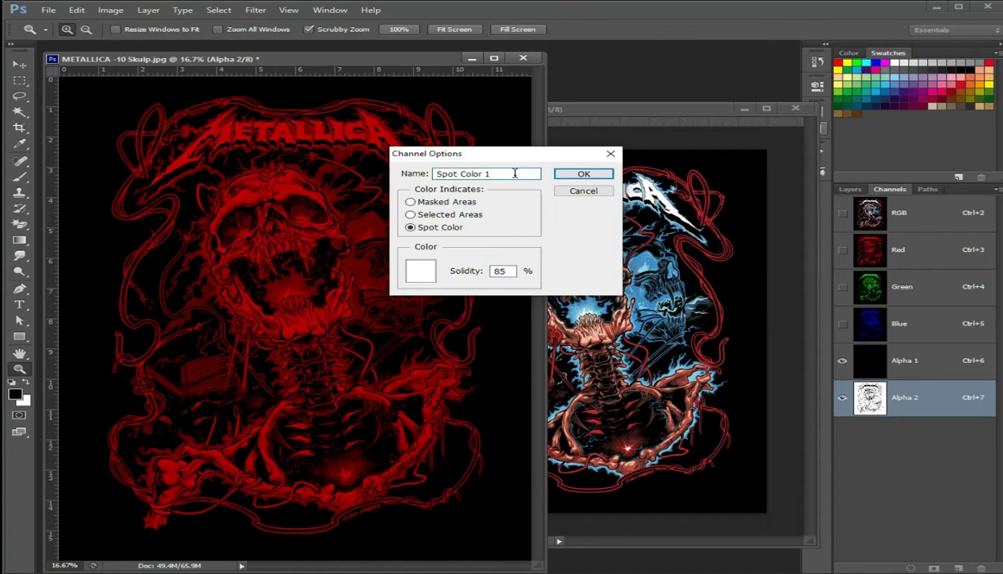
{"action": "key", "text": "BackSpace"}
{"action": "key", "text": "BackSpace"}
{"action": "key", "text": "BackSpace"}
{"action": "type", "text": "UNder BASE"}
{"action": "left_click", "coordinate": [581, 175]}
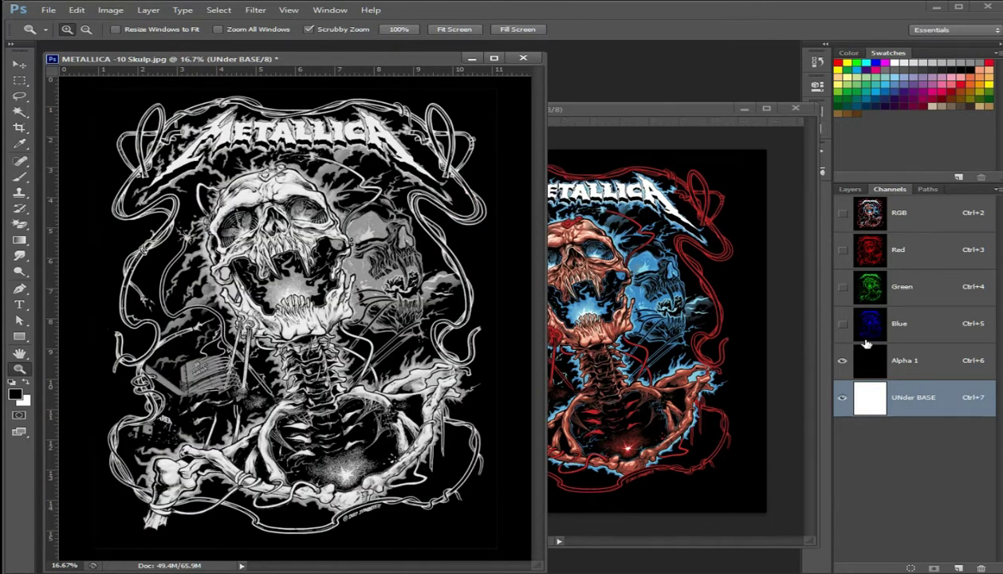
On the RGB composite, make an inverted Reds colour-range selection with white as foreground
{"action": "left_click", "coordinate": [922, 216]}
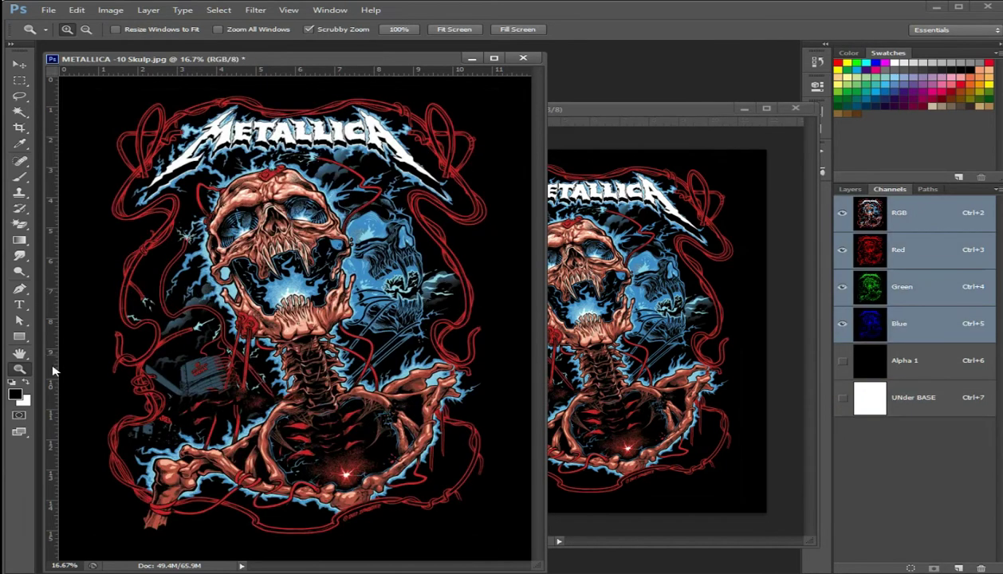
{"action": "left_click", "coordinate": [26, 383]}
{"action": "left_click", "coordinate": [215, 11]}
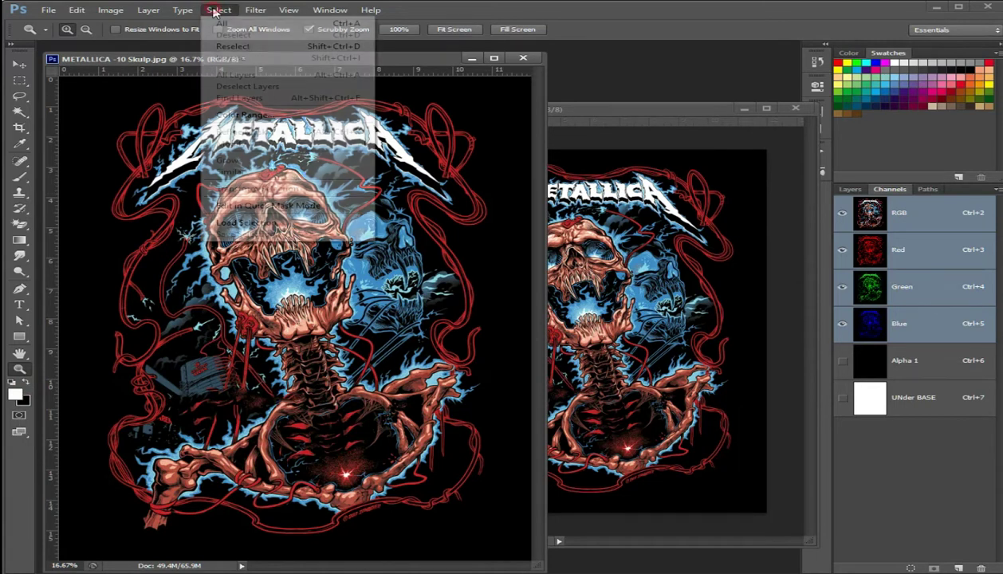
{"action": "left_click", "coordinate": [242, 115]}
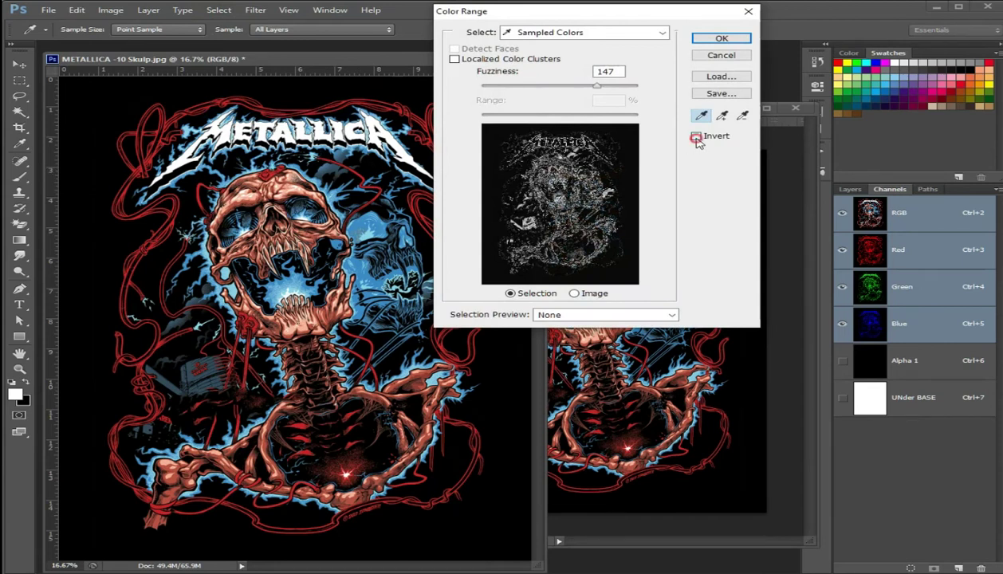
{"action": "left_click", "coordinate": [696, 138]}
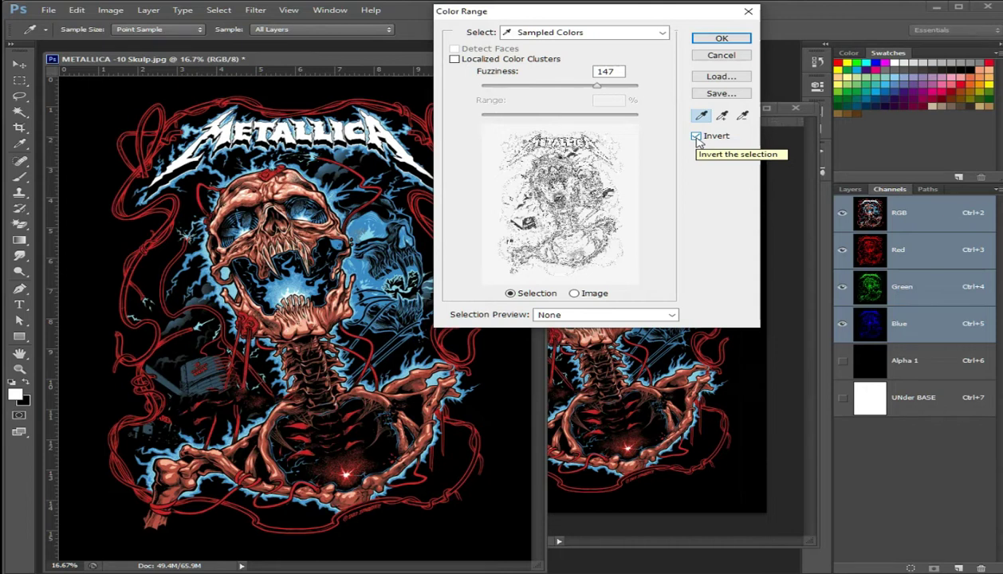
{"action": "left_click", "coordinate": [626, 32]}
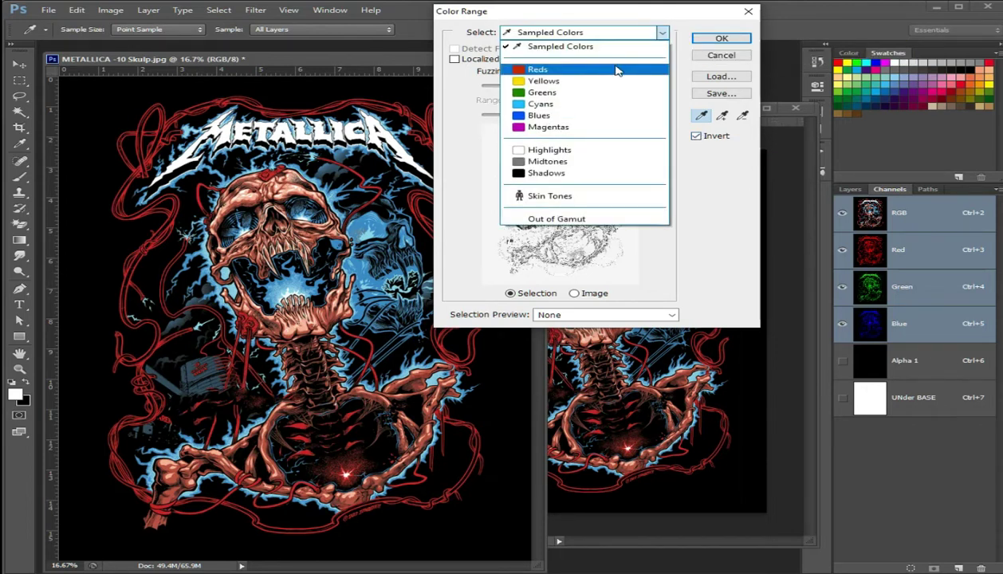
{"action": "left_click", "coordinate": [617, 72]}
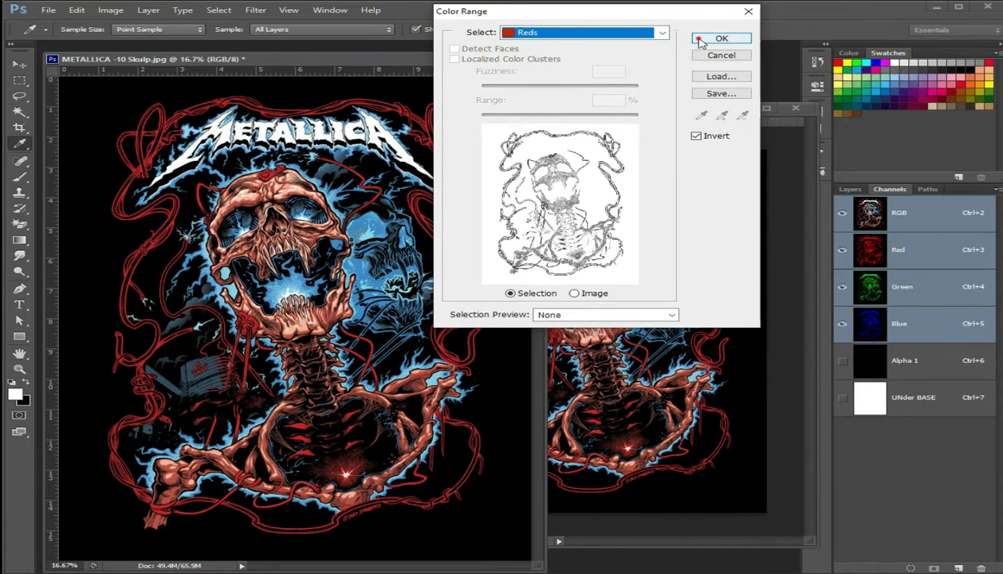
{"action": "left_click", "coordinate": [699, 41]}
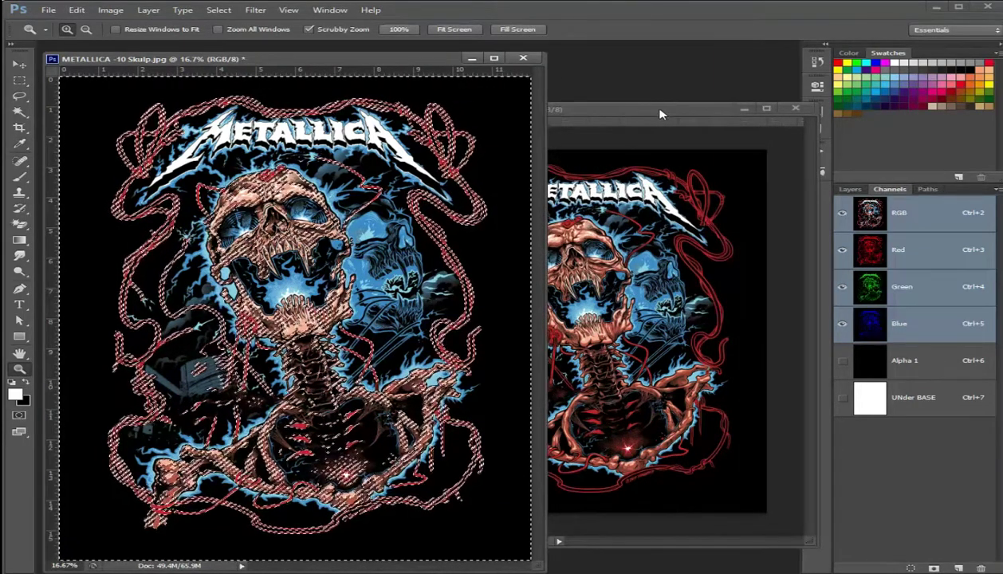
Minimize the copy window, expand the selection and save it as a new Alpha 2 channel
{"action": "left_click", "coordinate": [655, 115]}
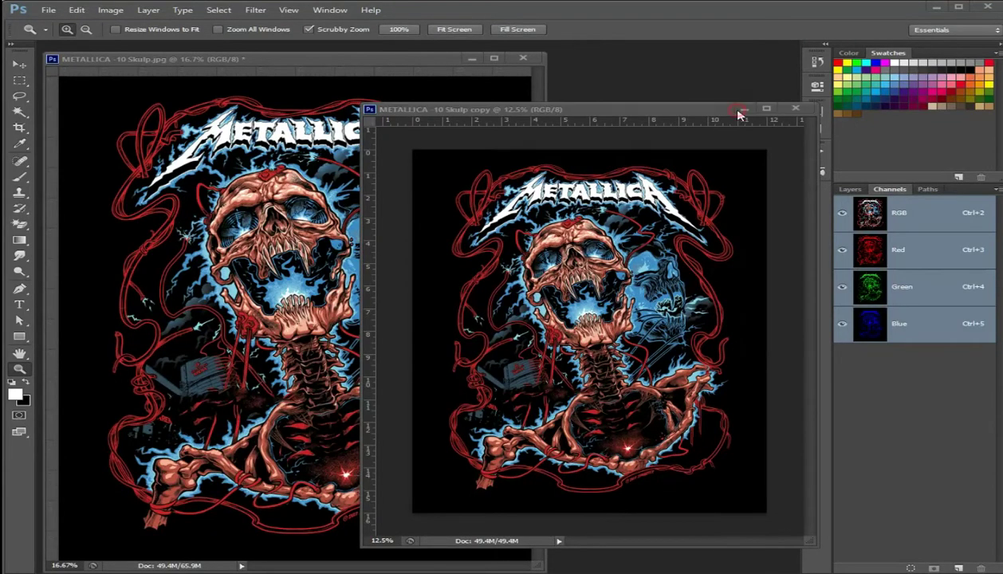
{"action": "left_click", "coordinate": [742, 109]}
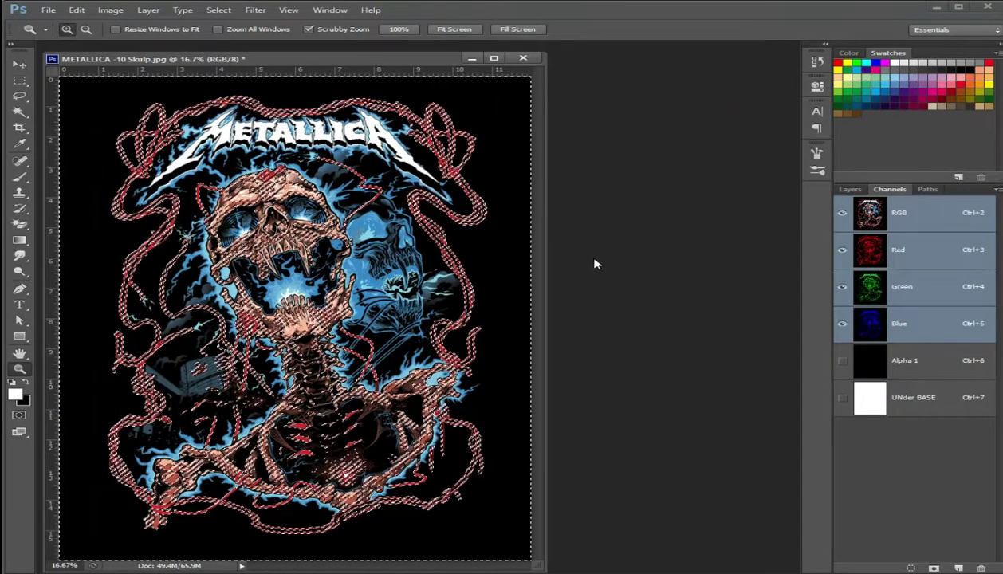
{"action": "left_click", "coordinate": [216, 10]}
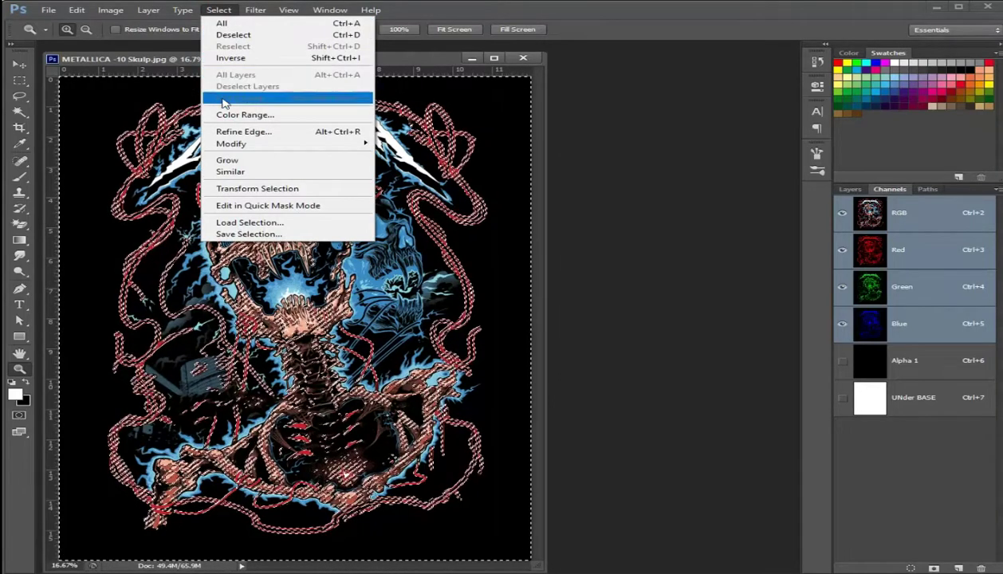
{"action": "mouse_move", "coordinate": [231, 144]}
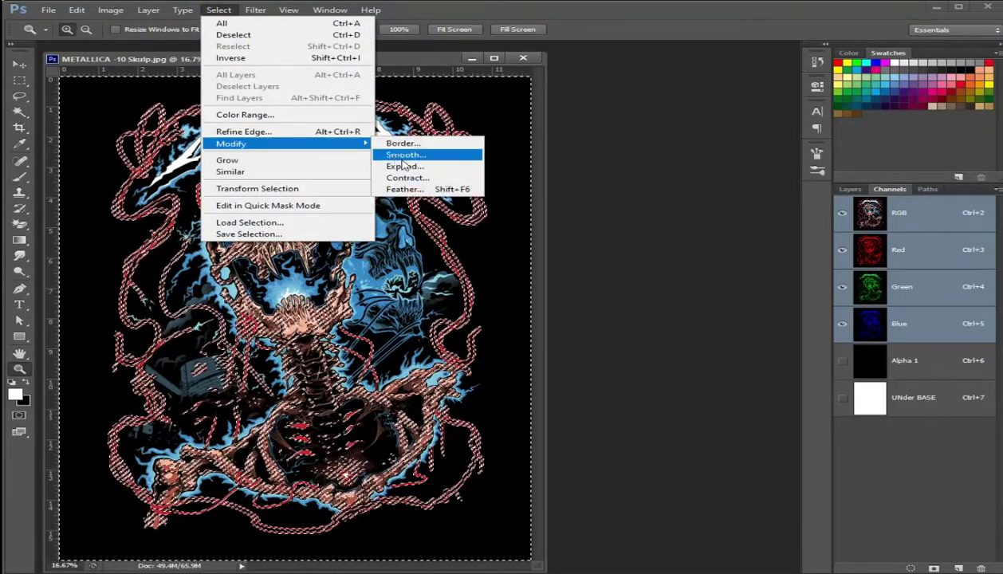
{"action": "left_click", "coordinate": [400, 163]}
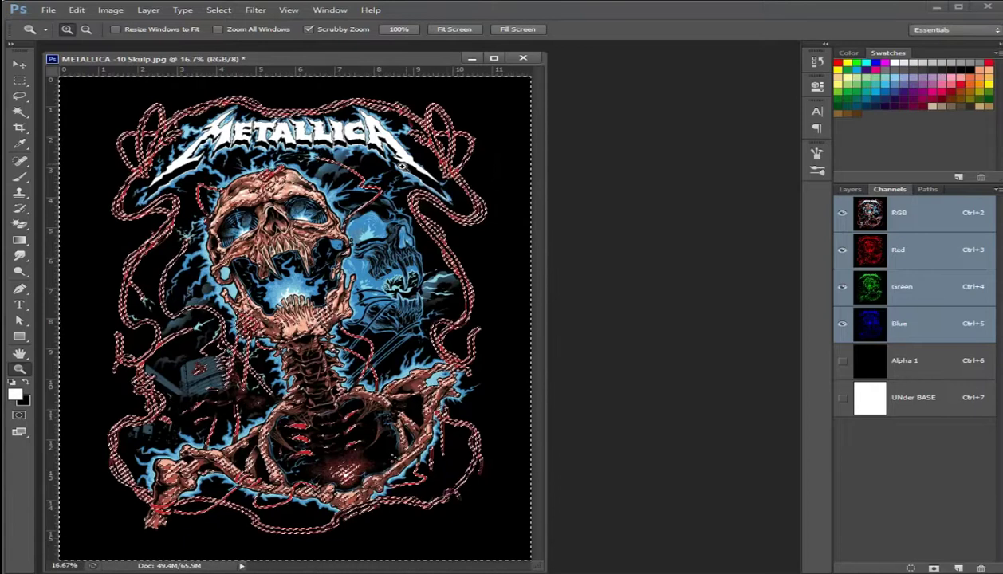
{"action": "left_click", "coordinate": [935, 568]}
{"action": "left_click", "coordinate": [896, 361]}
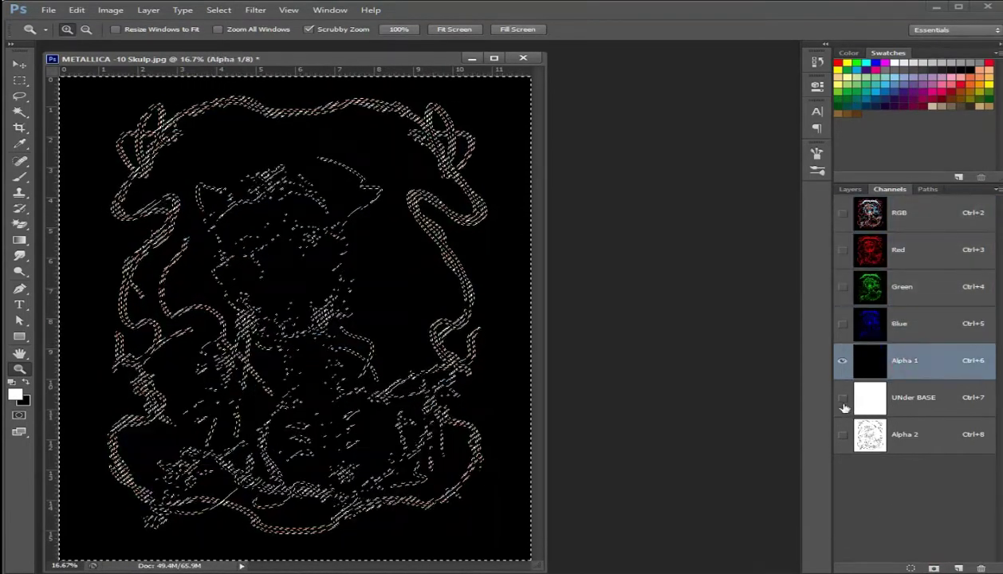
Deselect, make Alpha 2 a red spot channel 'Spot RED' at 5% solidity, then view RGB
{"action": "left_click", "coordinate": [842, 398]}
{"action": "key", "text": "ctrl+d"}
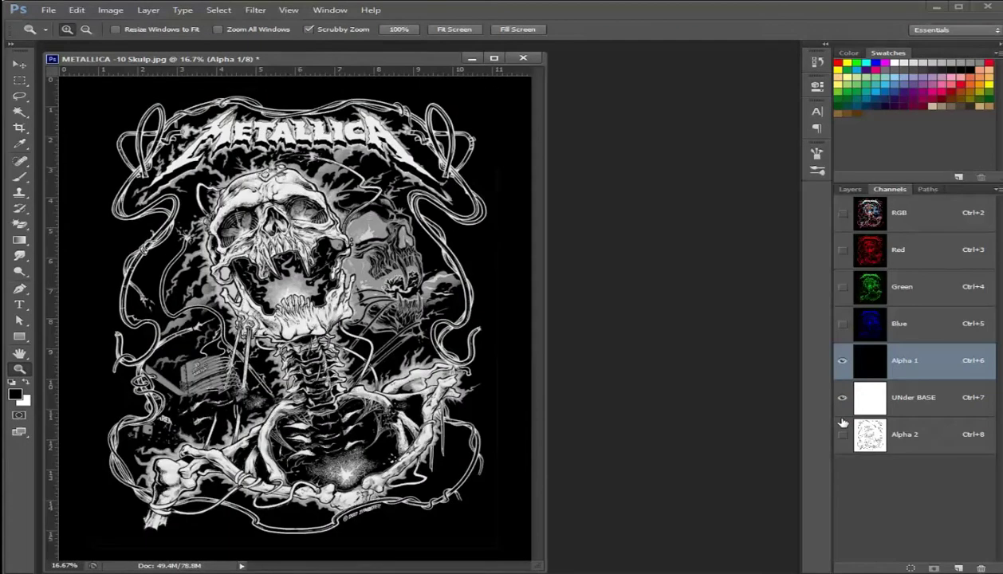
{"action": "left_click", "coordinate": [842, 435]}
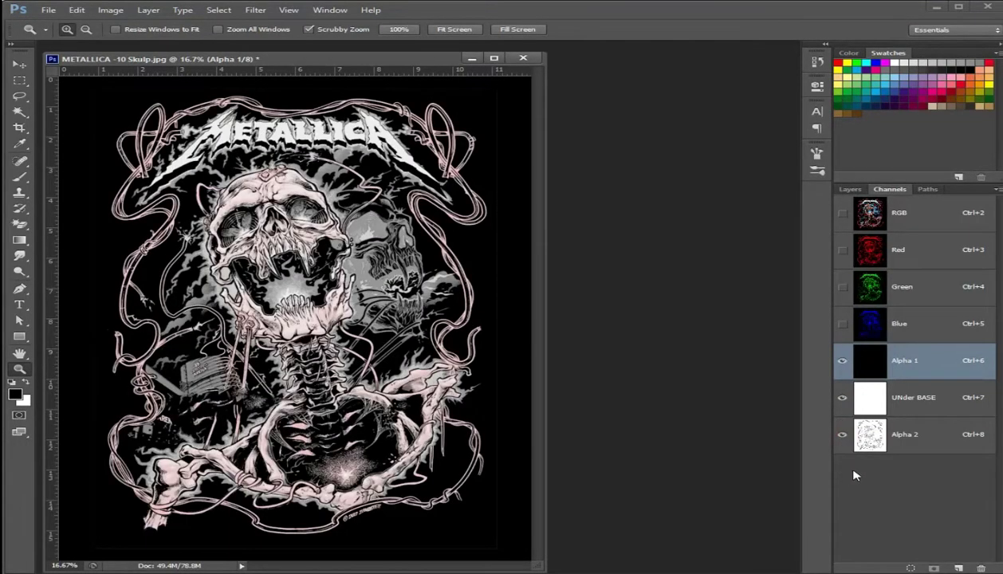
{"action": "double_click", "coordinate": [869, 434]}
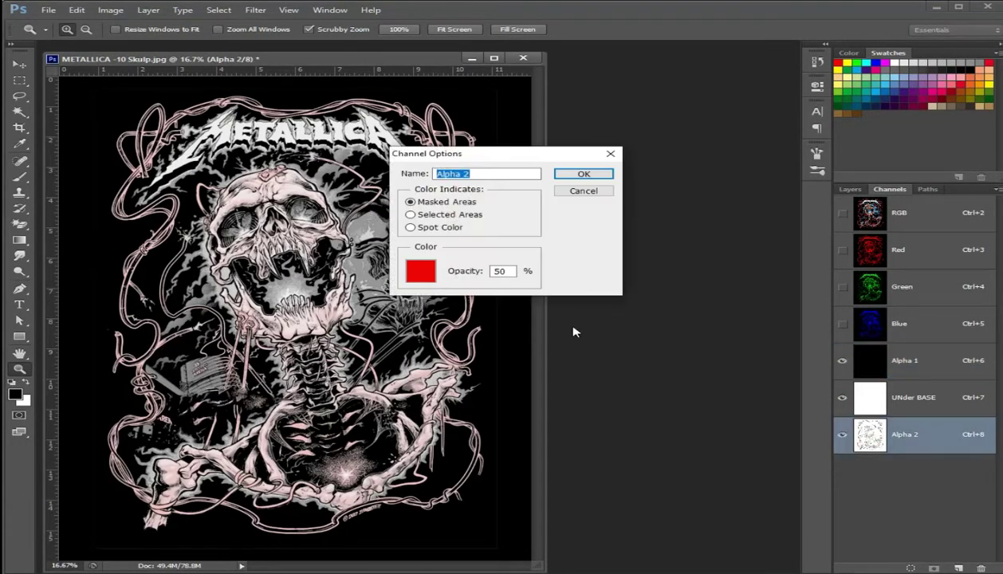
{"action": "left_click", "coordinate": [411, 228]}
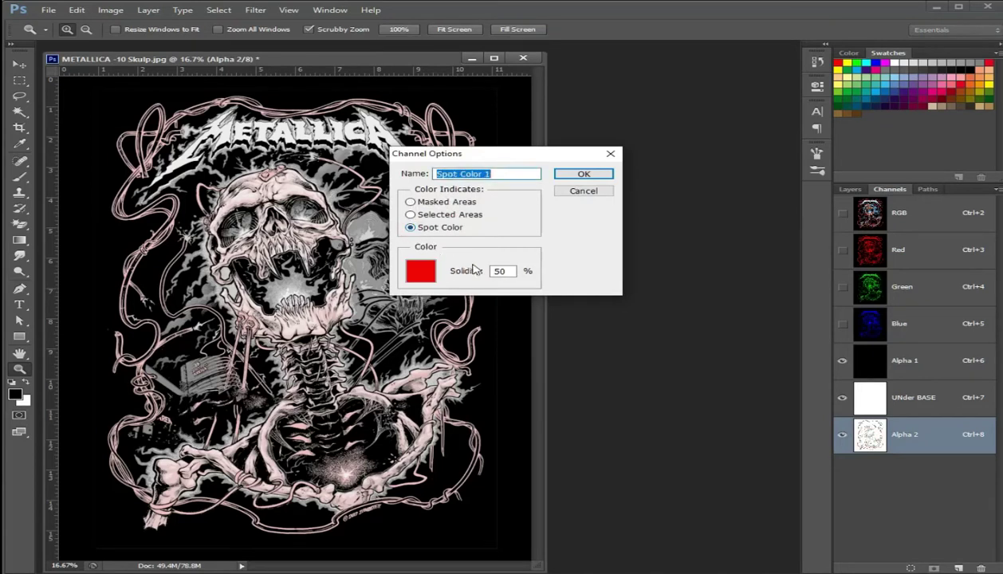
{"action": "left_click", "coordinate": [507, 270]}
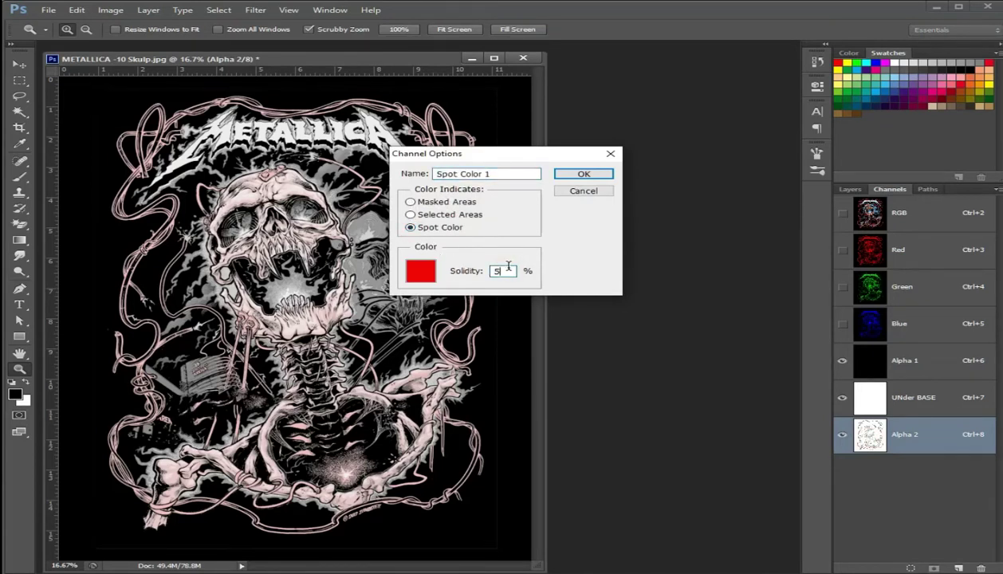
{"action": "left_click", "coordinate": [422, 274]}
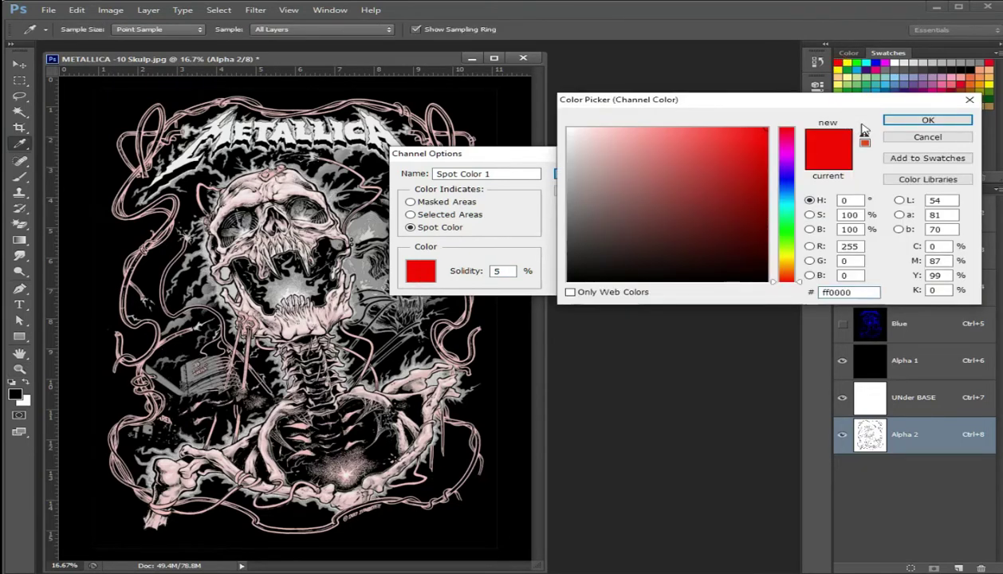
{"action": "left_click", "coordinate": [927, 120]}
{"action": "left_click", "coordinate": [520, 173]}
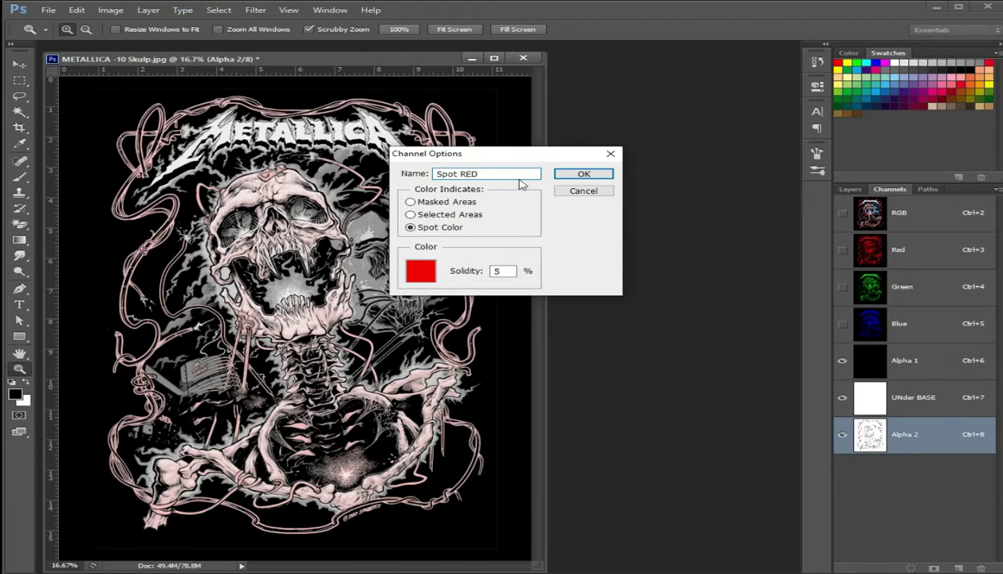
{"action": "left_click", "coordinate": [583, 174]}
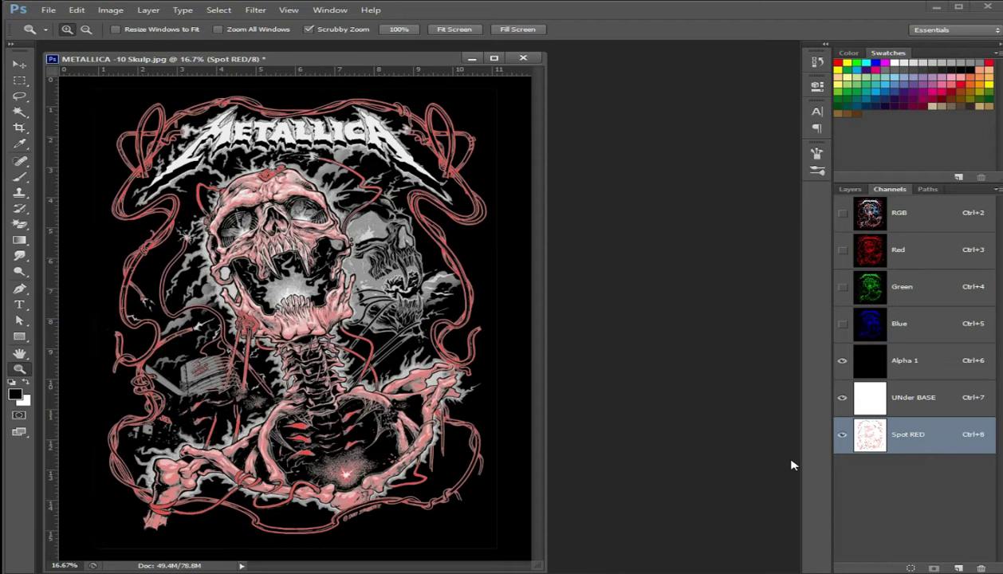
{"action": "left_click", "coordinate": [922, 217]}
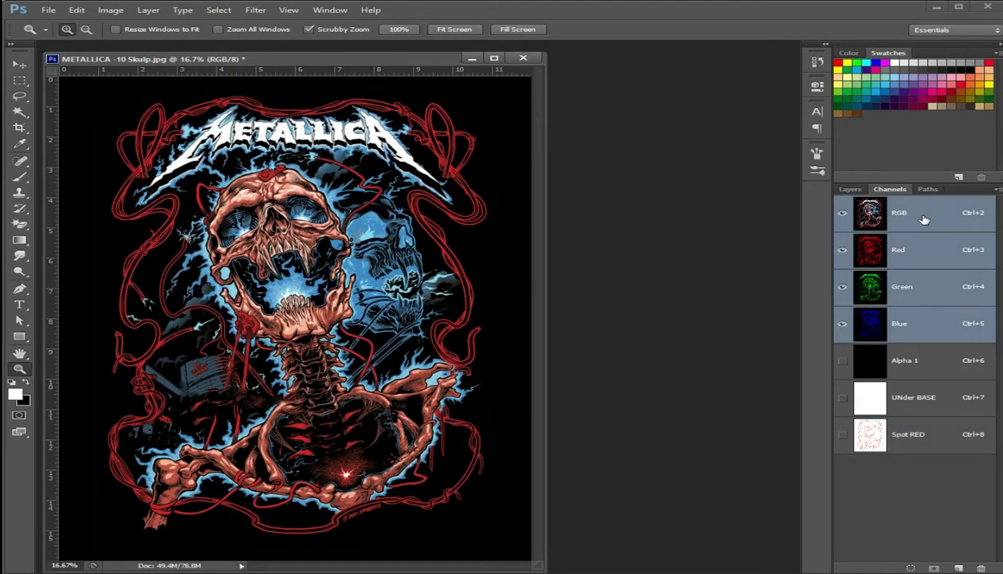
Make a Yellows colour-range selection on the artwork
{"action": "left_click", "coordinate": [217, 11]}
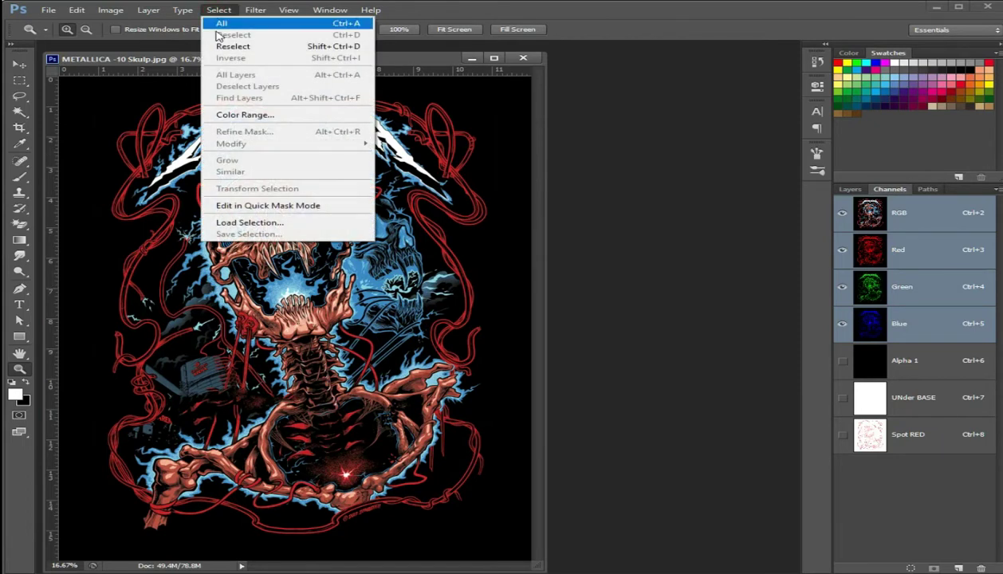
{"action": "left_click", "coordinate": [245, 114]}
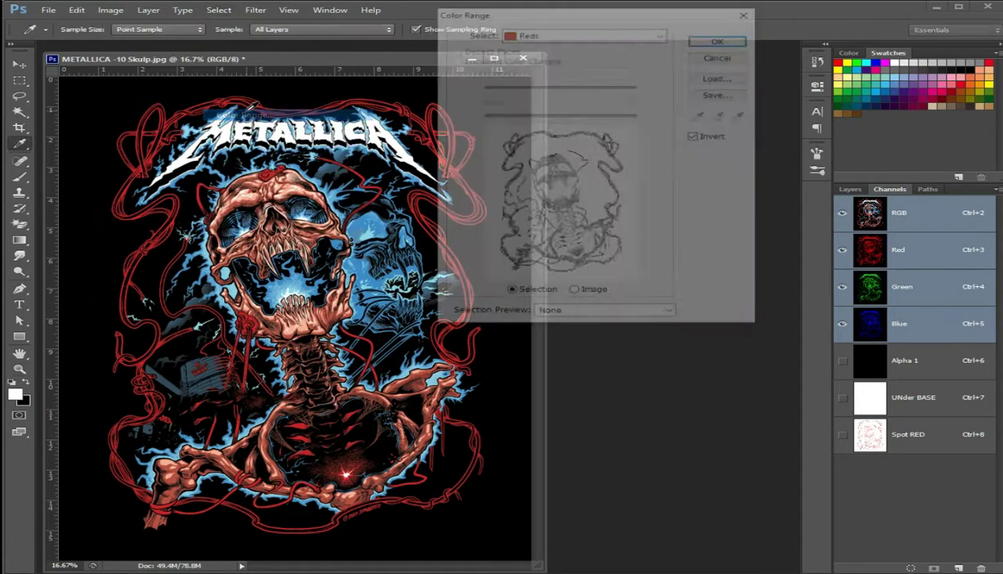
{"action": "left_click", "coordinate": [523, 36]}
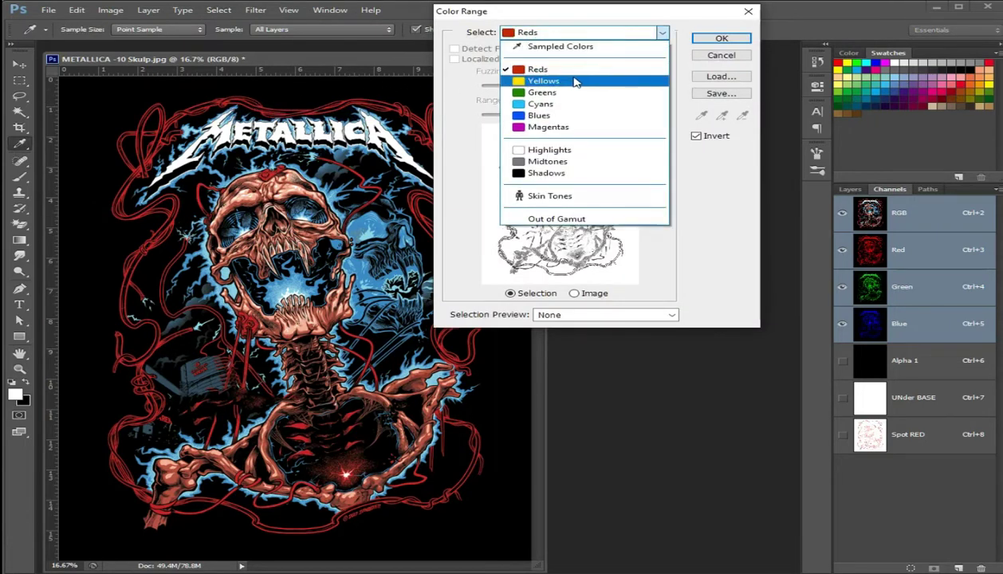
{"action": "left_click", "coordinate": [575, 82]}
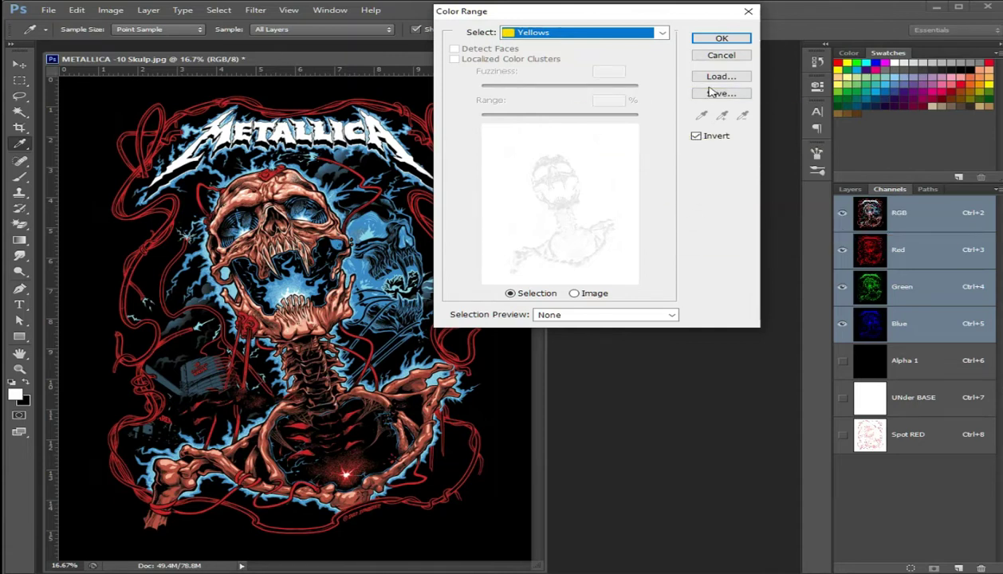
{"action": "left_click", "coordinate": [720, 40]}
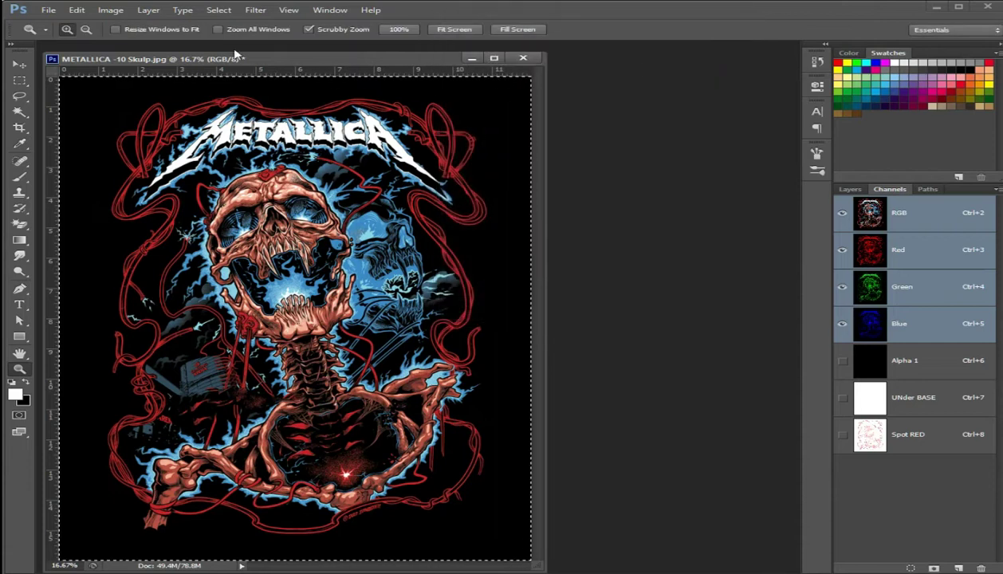
Expand the yellow selection and save it as a new Alpha 2 channel
{"action": "left_click", "coordinate": [217, 10]}
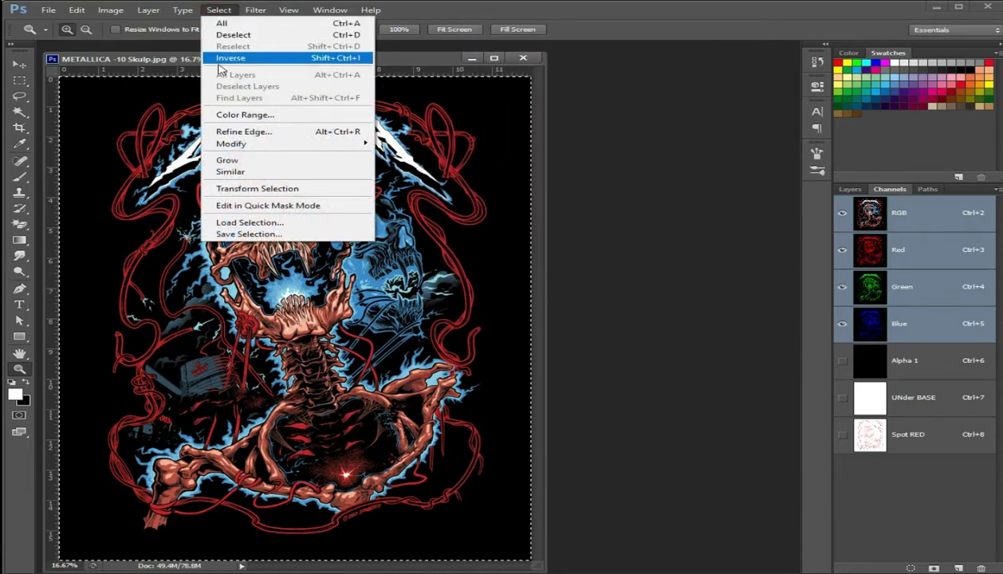
{"action": "mouse_move", "coordinate": [231, 144]}
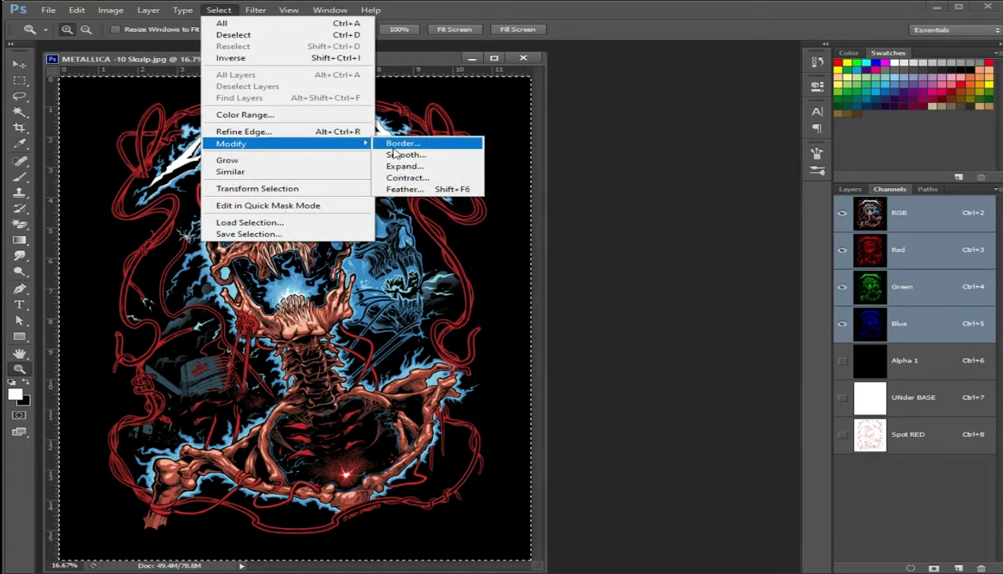
{"action": "left_click", "coordinate": [413, 171]}
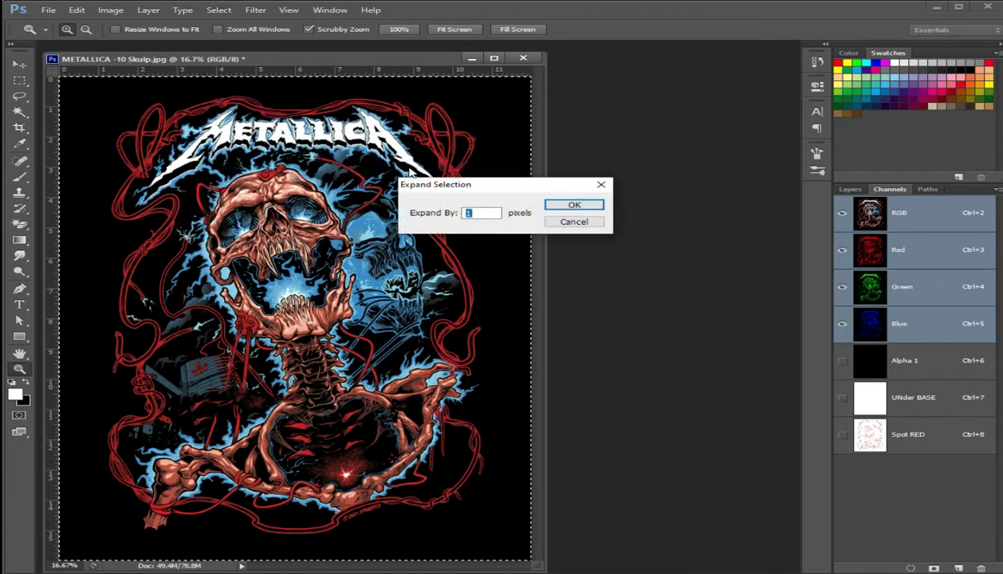
{"action": "key", "text": "Return"}
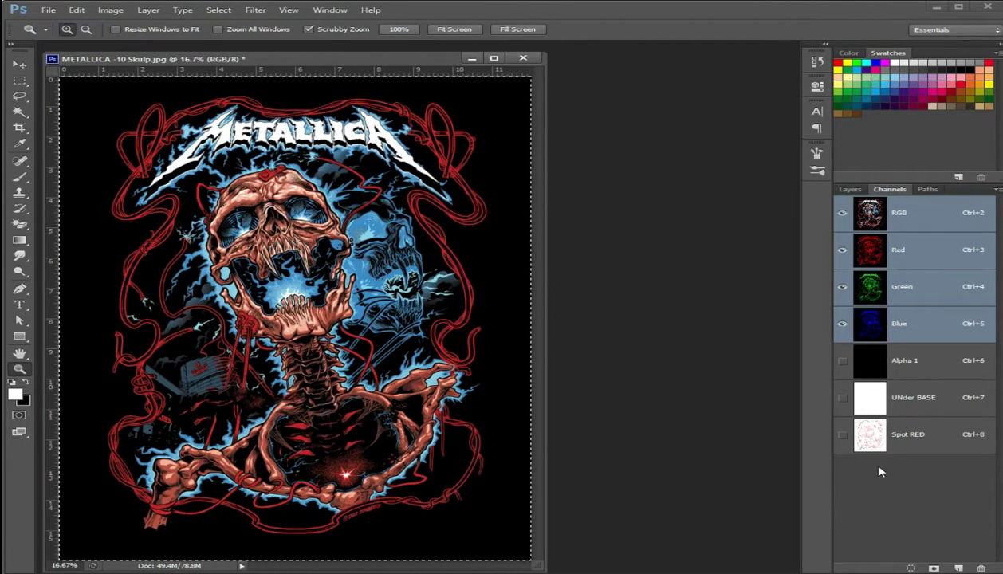
{"action": "left_click", "coordinate": [934, 567]}
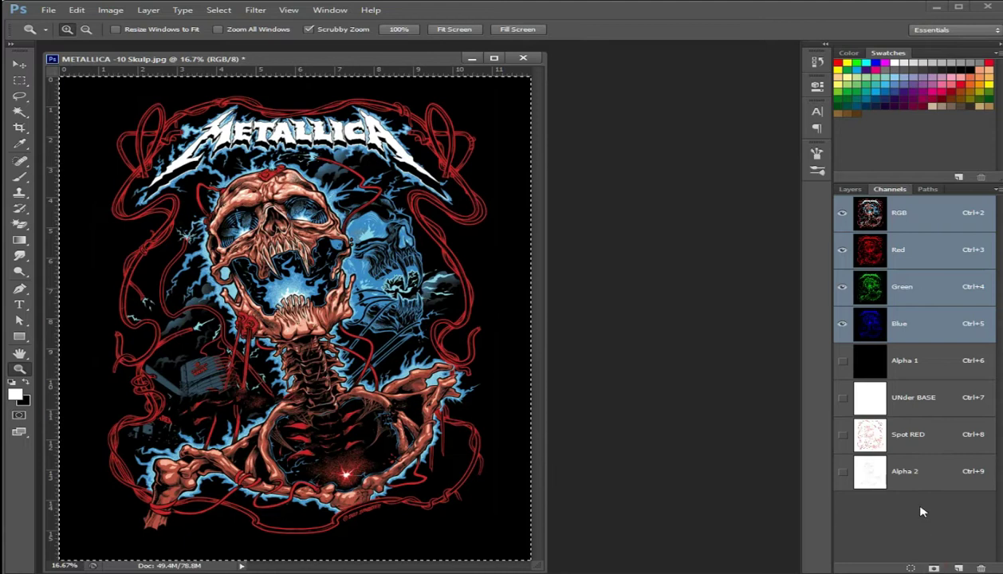
View Alpha 1 with the UNder BASE and Spot RED channels also shown
{"action": "left_click", "coordinate": [884, 370]}
{"action": "left_click", "coordinate": [842, 397]}
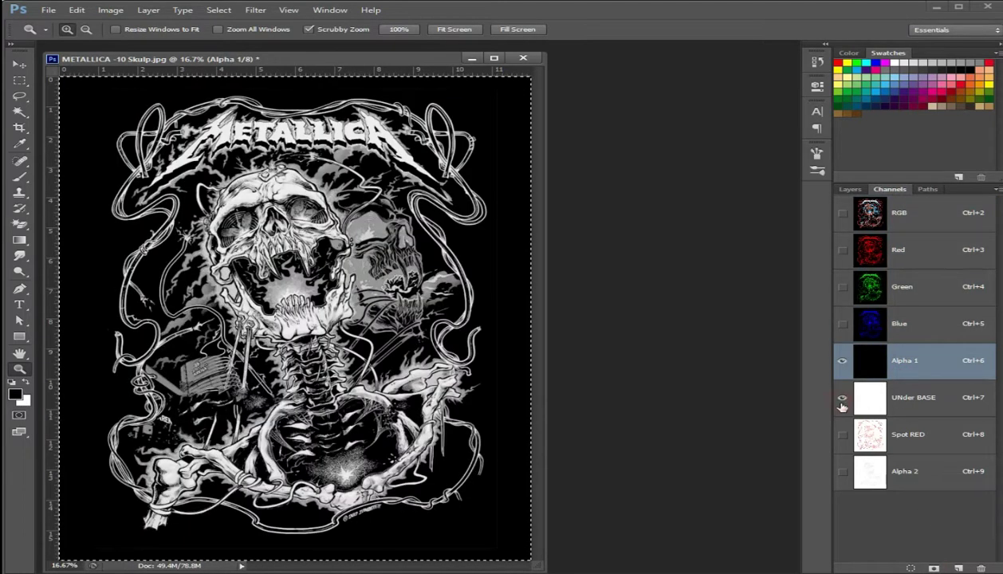
{"action": "left_click", "coordinate": [842, 434]}
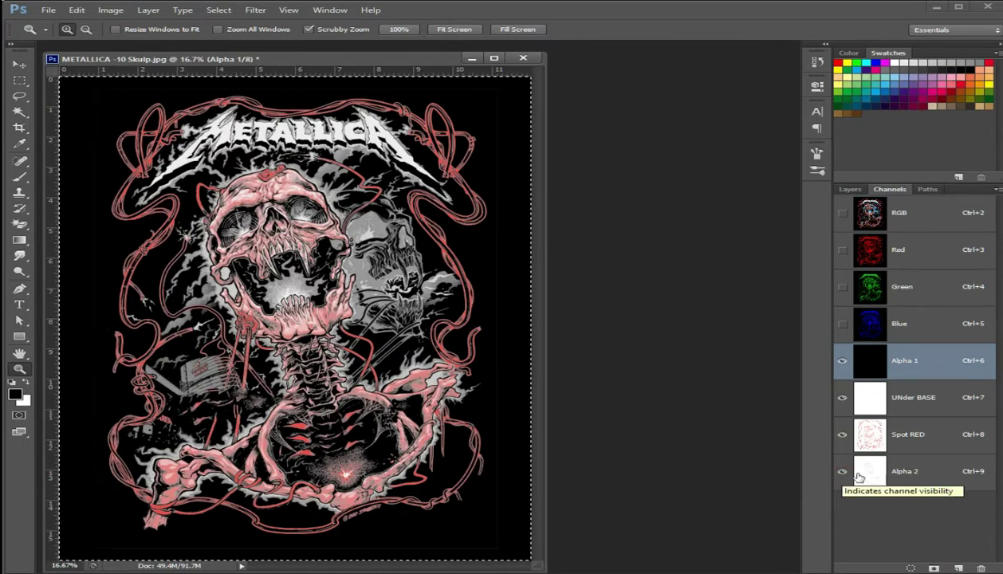
Make Alpha 2 a yellow ffff00 spot channel 'Spot YELLOW' at 5% solidity, then deselect
{"action": "double_click", "coordinate": [869, 471]}
{"action": "left_click", "coordinate": [410, 227]}
{"action": "left_click", "coordinate": [511, 271]}
{"action": "type", "text": "5"}
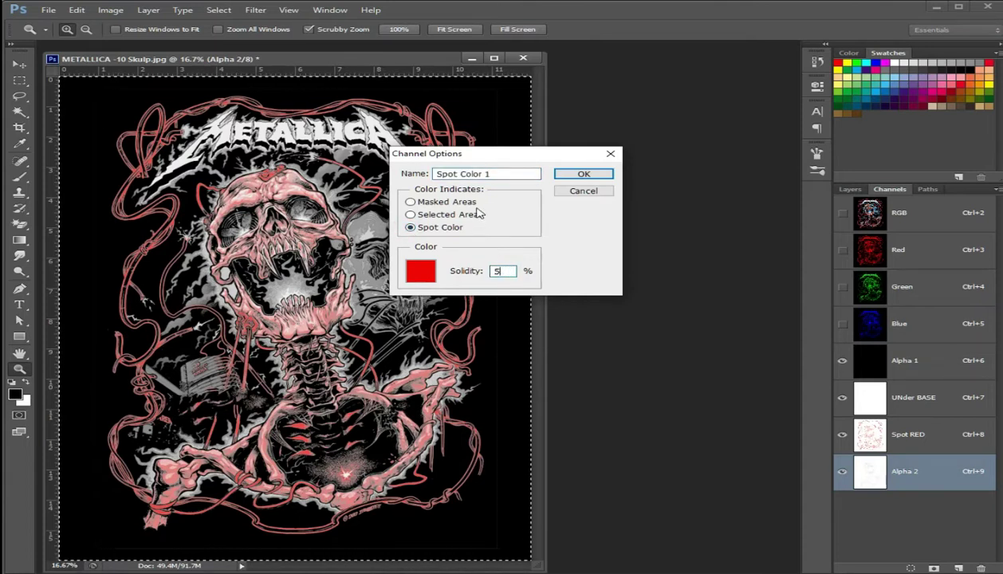
{"action": "left_click", "coordinate": [493, 173]}
{"action": "type", "text": "Spot YELLOW"}
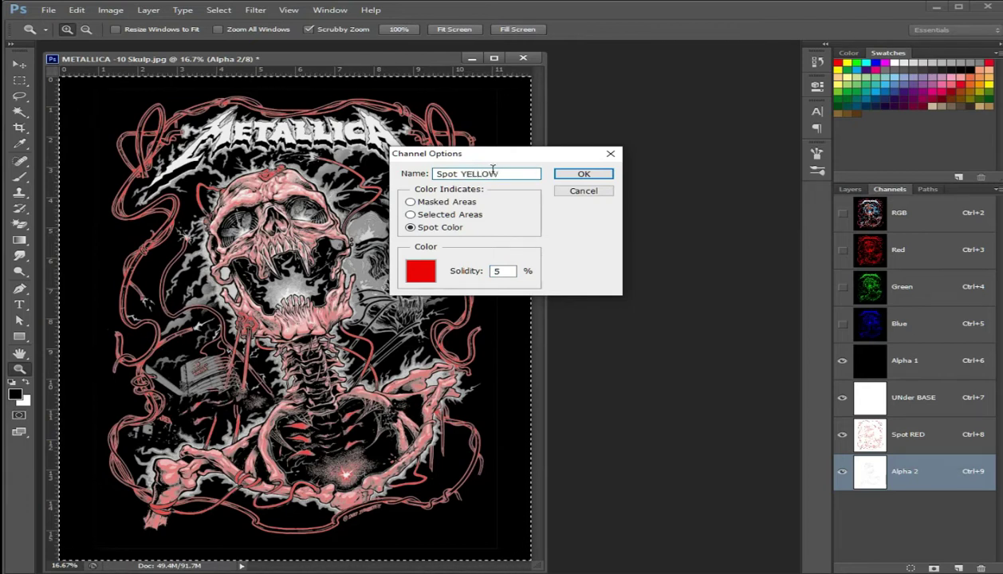
{"action": "left_click", "coordinate": [421, 272]}
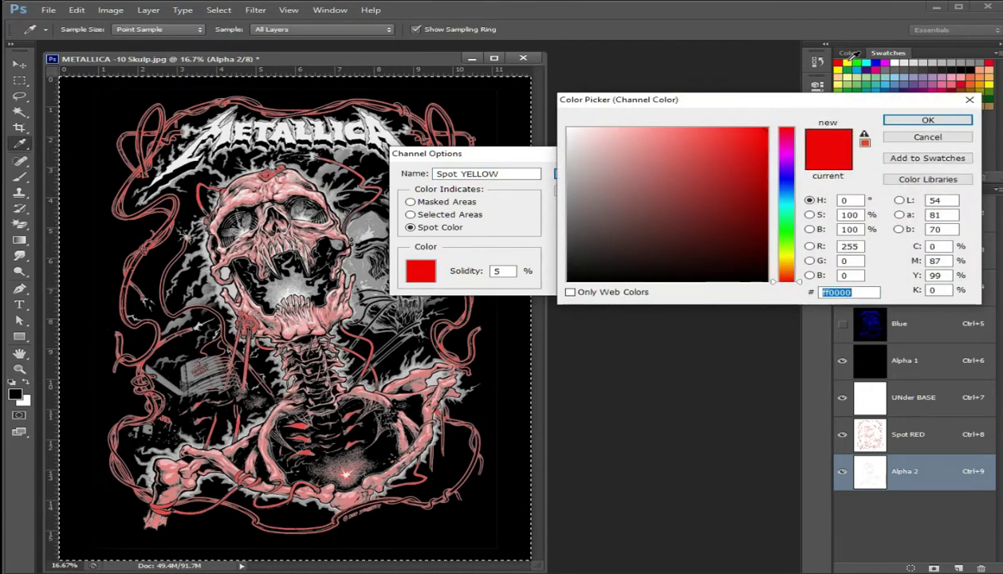
{"action": "left_click", "coordinate": [850, 62]}
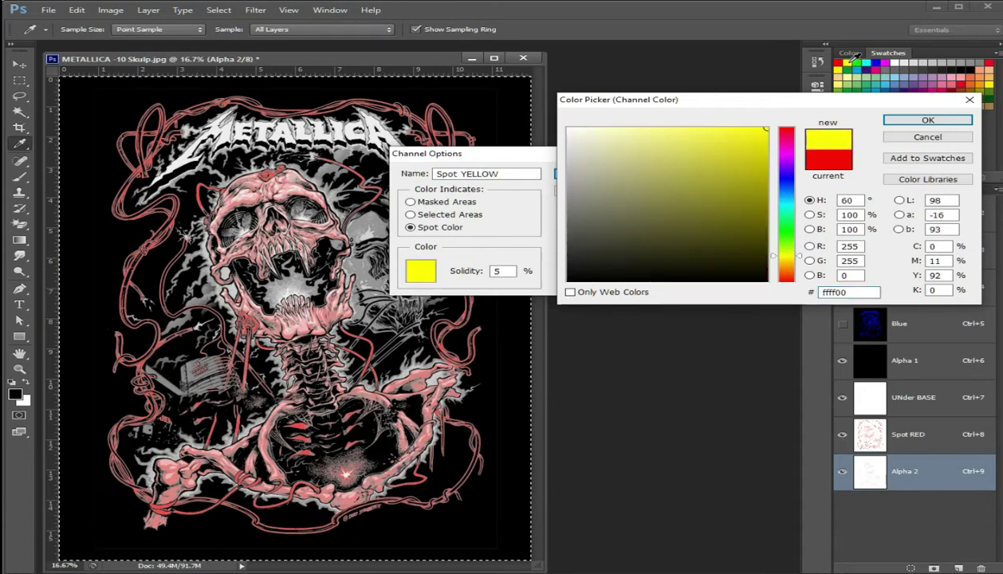
{"action": "left_click", "coordinate": [893, 121]}
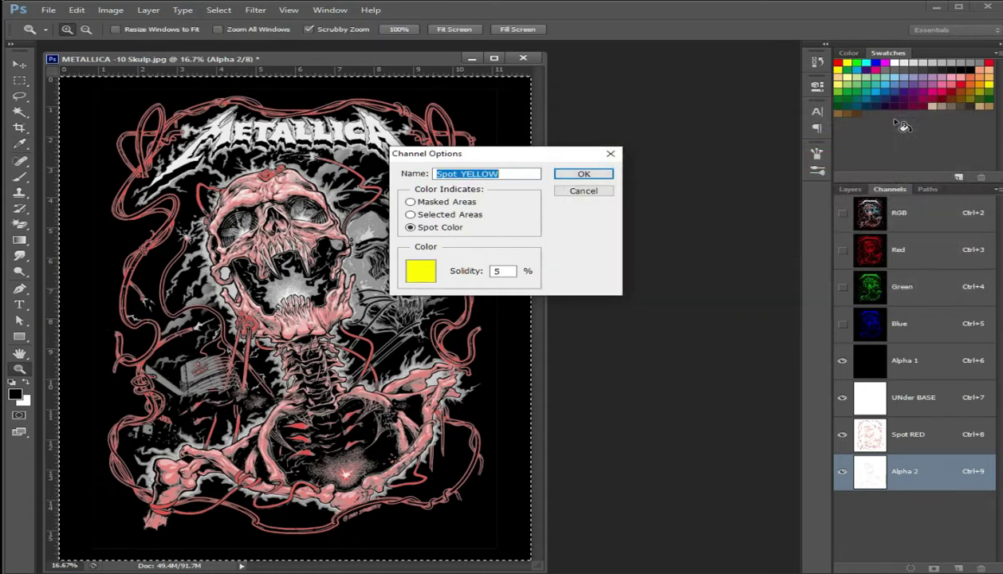
{"action": "left_click", "coordinate": [585, 174]}
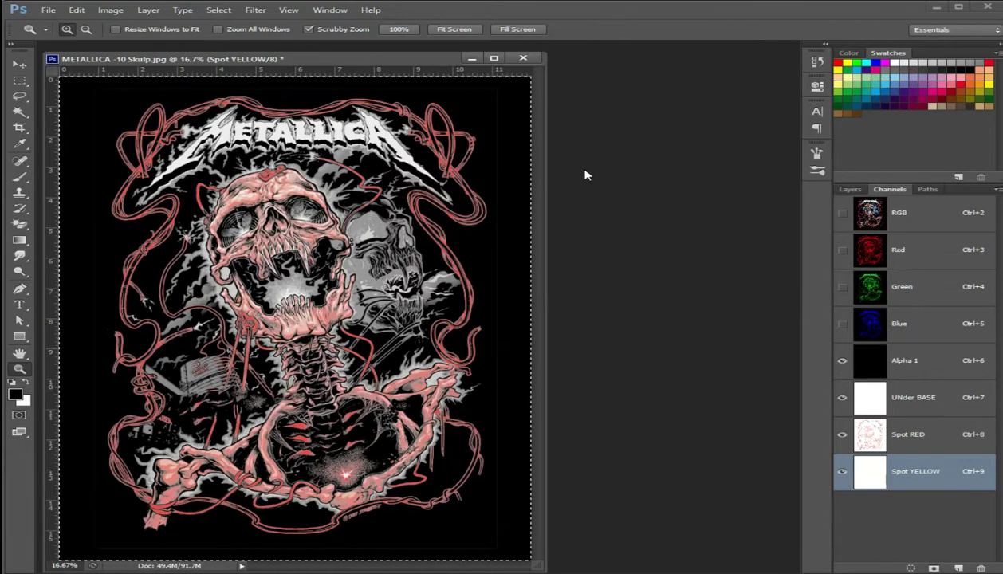
{"action": "key", "text": "ctrl+d"}
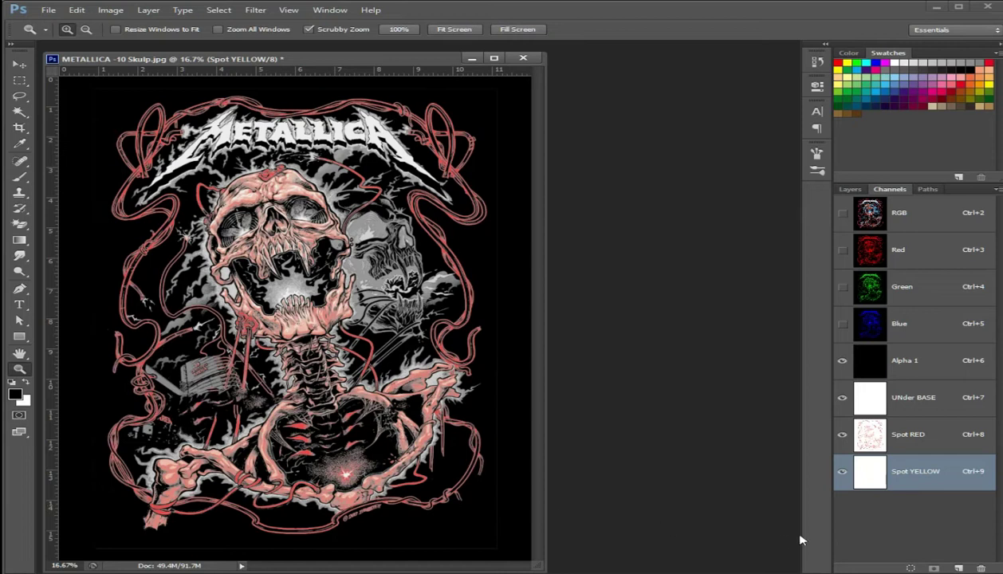
On the RGB composite, make an inverted Cyans colour-range selection after trying Greens and Blues
{"action": "left_click", "coordinate": [922, 209]}
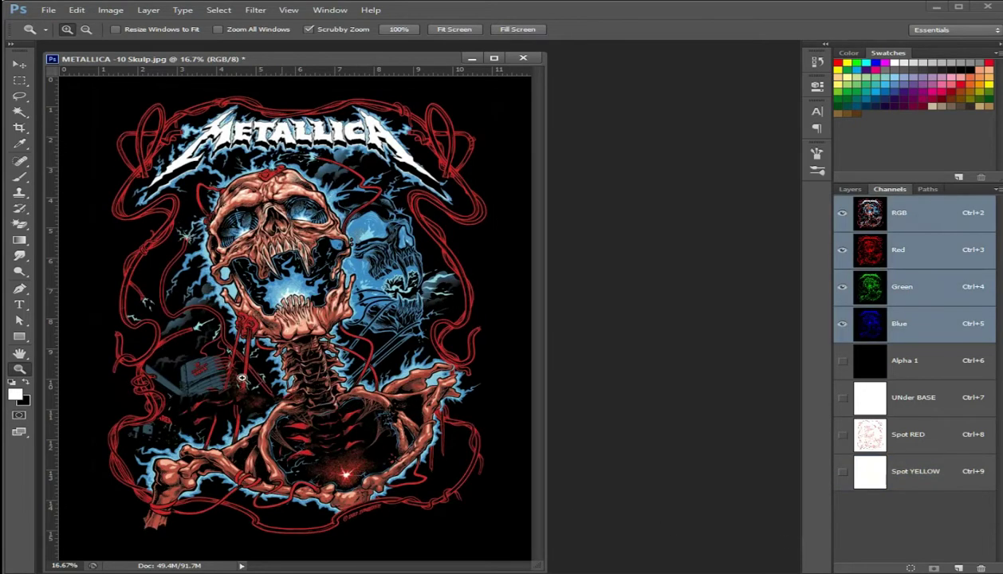
{"action": "left_click", "coordinate": [218, 11]}
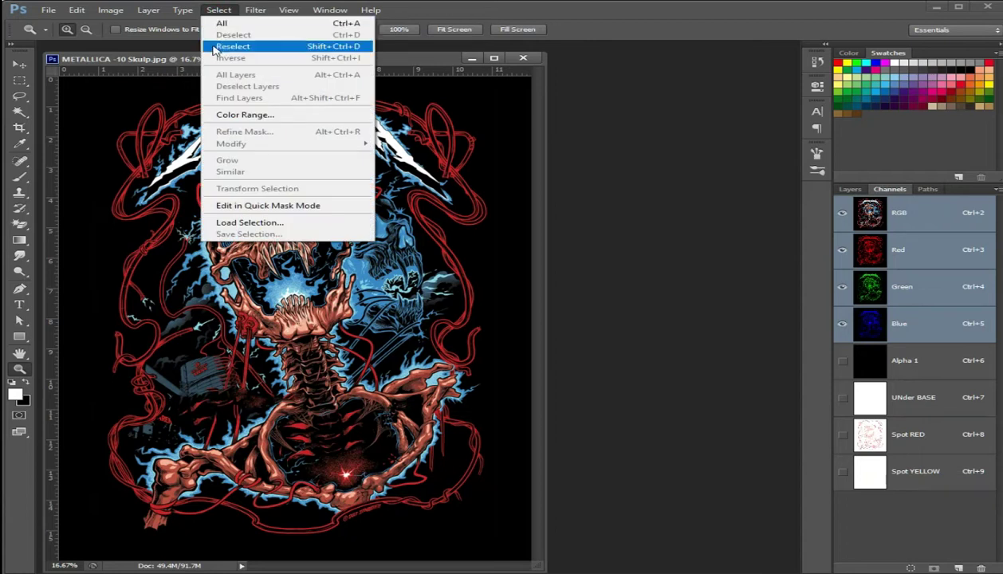
{"action": "left_click", "coordinate": [228, 116]}
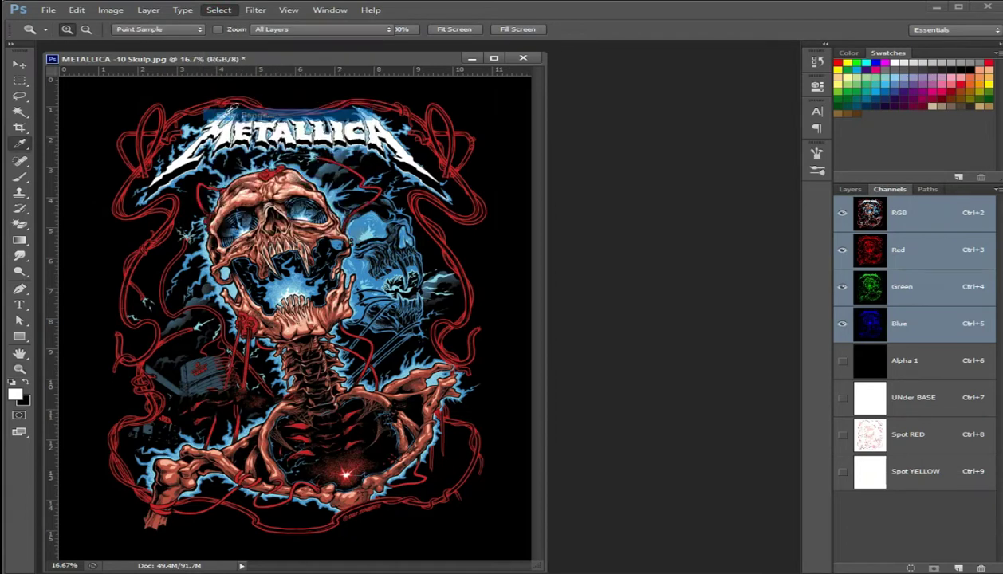
{"action": "left_click", "coordinate": [533, 33]}
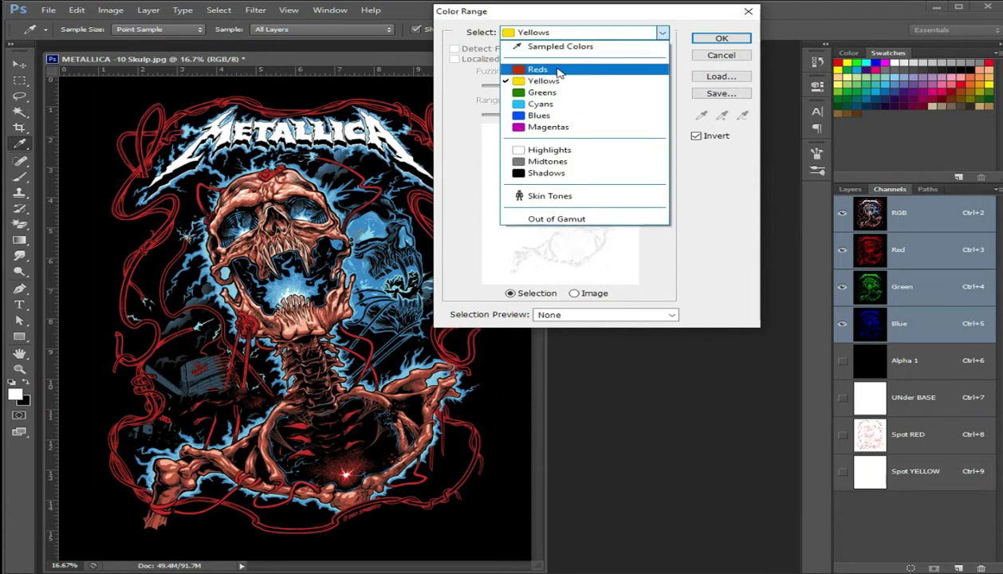
{"action": "left_click", "coordinate": [569, 93]}
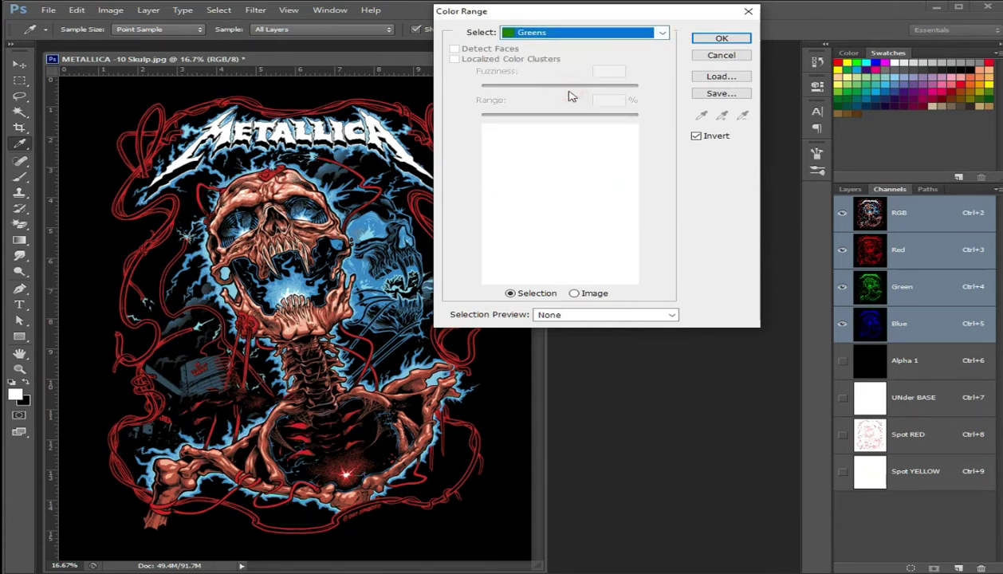
{"action": "left_click", "coordinate": [571, 35]}
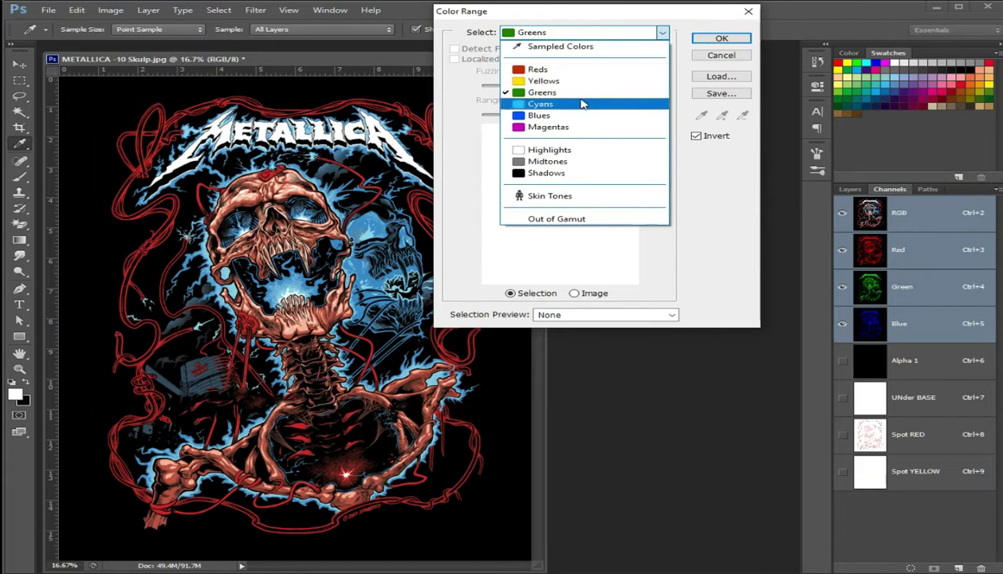
{"action": "left_click", "coordinate": [583, 105]}
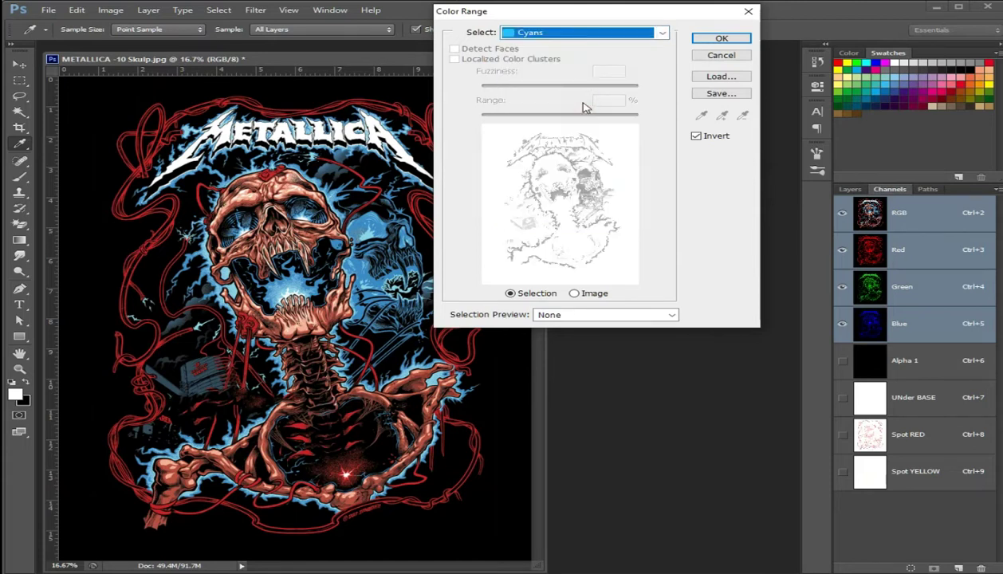
{"action": "left_click", "coordinate": [564, 33]}
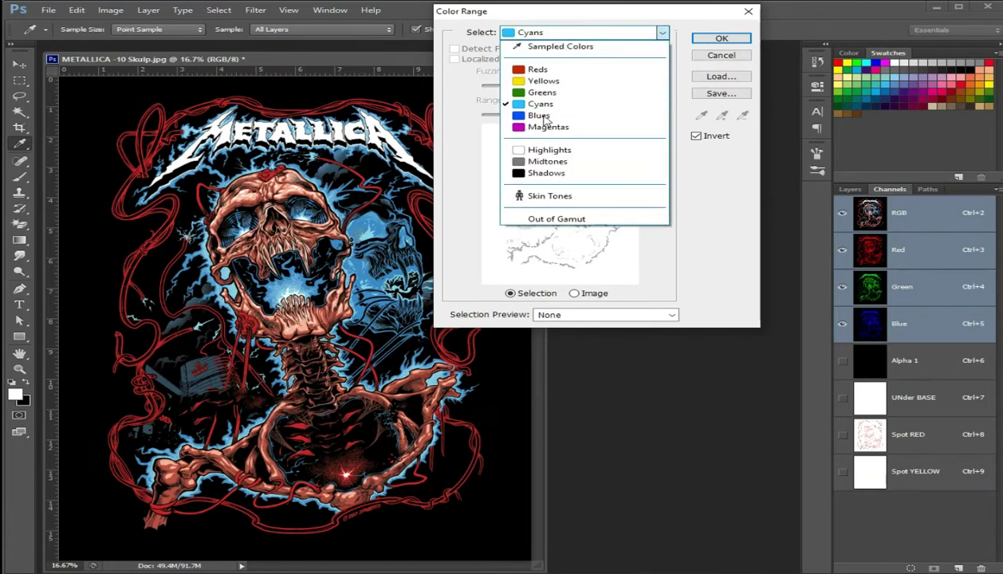
{"action": "left_click", "coordinate": [571, 117]}
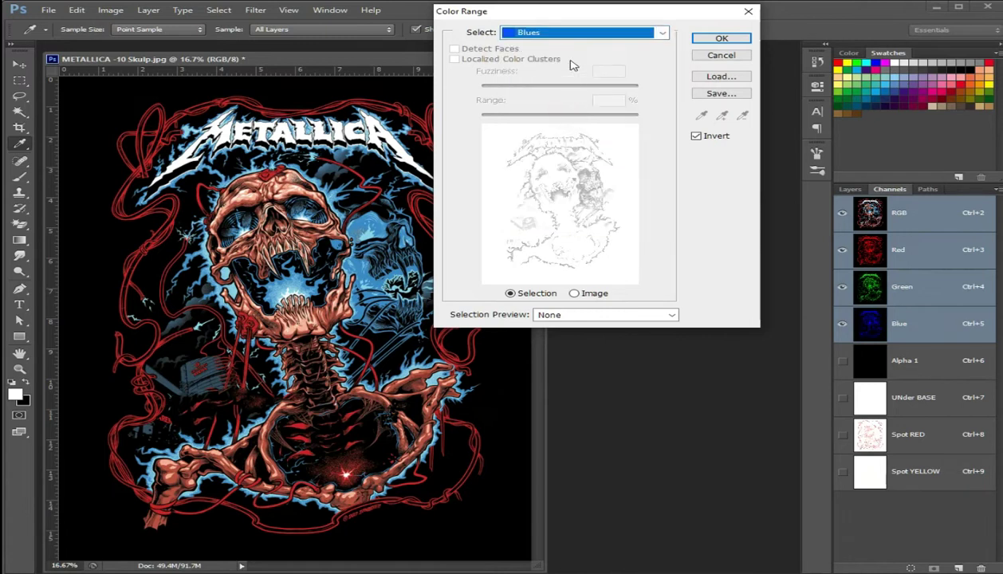
{"action": "left_click", "coordinate": [578, 33]}
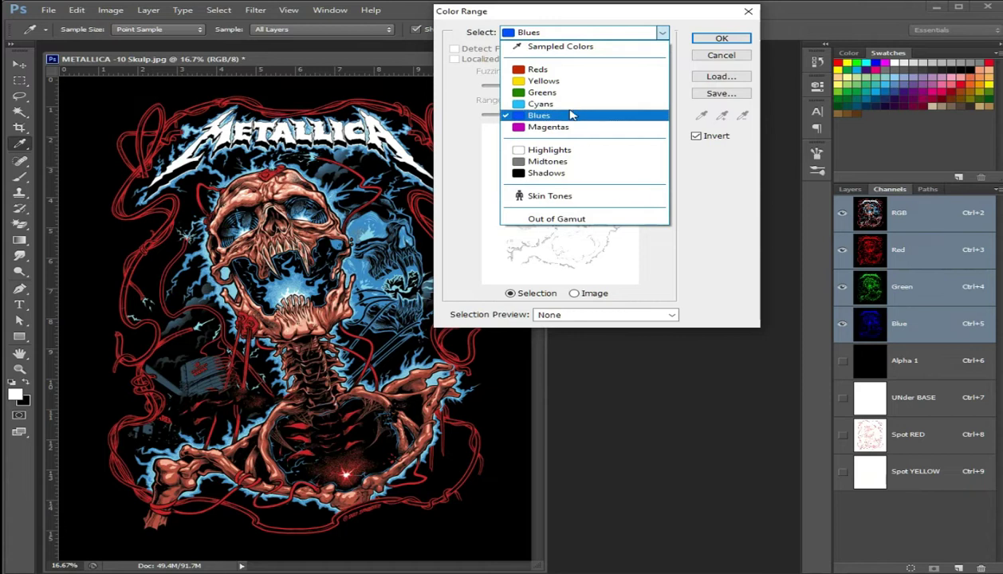
{"action": "left_click", "coordinate": [571, 105]}
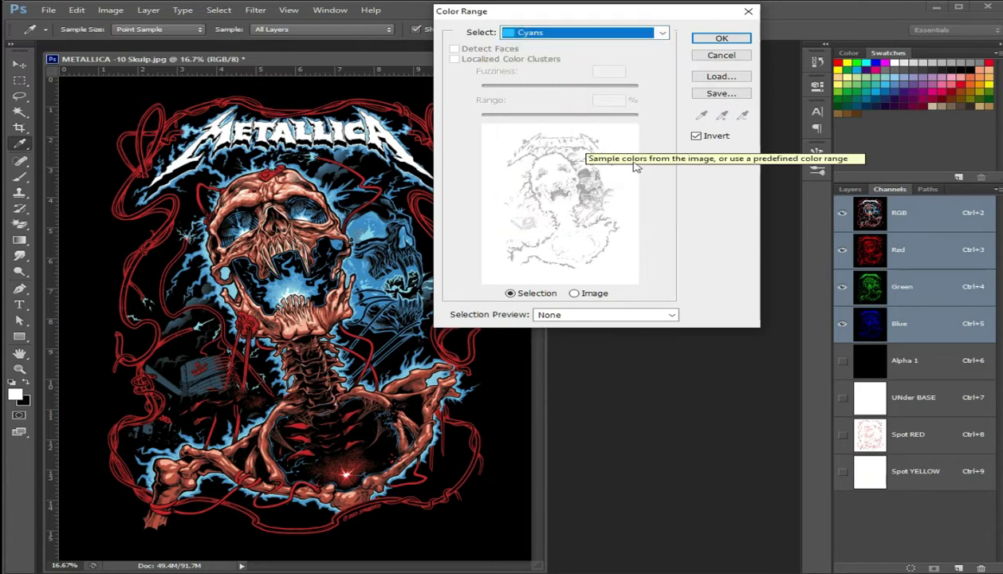
{"action": "left_click", "coordinate": [721, 39]}
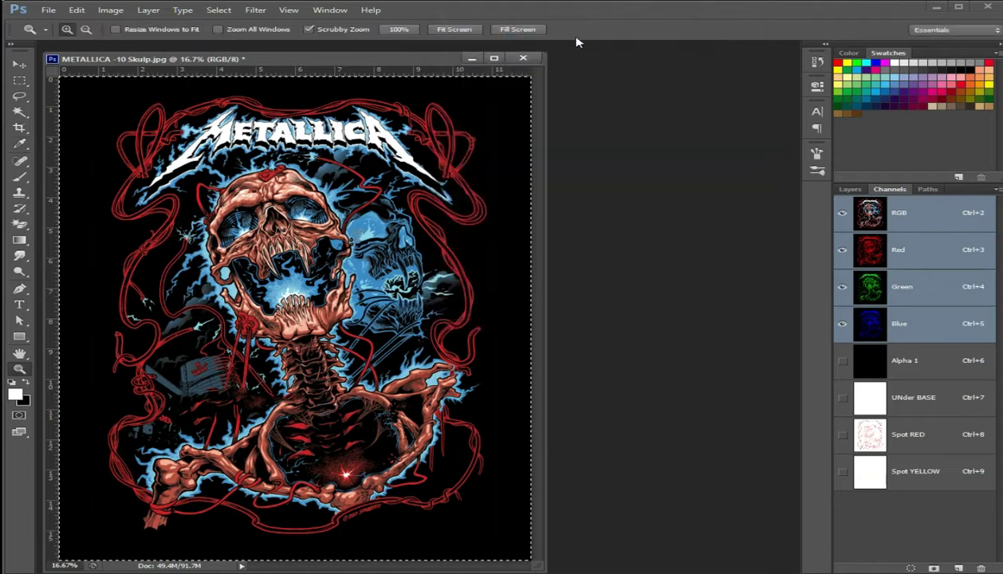
Expand the selection slightly and save it as a new Alpha 2 channel
{"action": "left_click", "coordinate": [219, 10]}
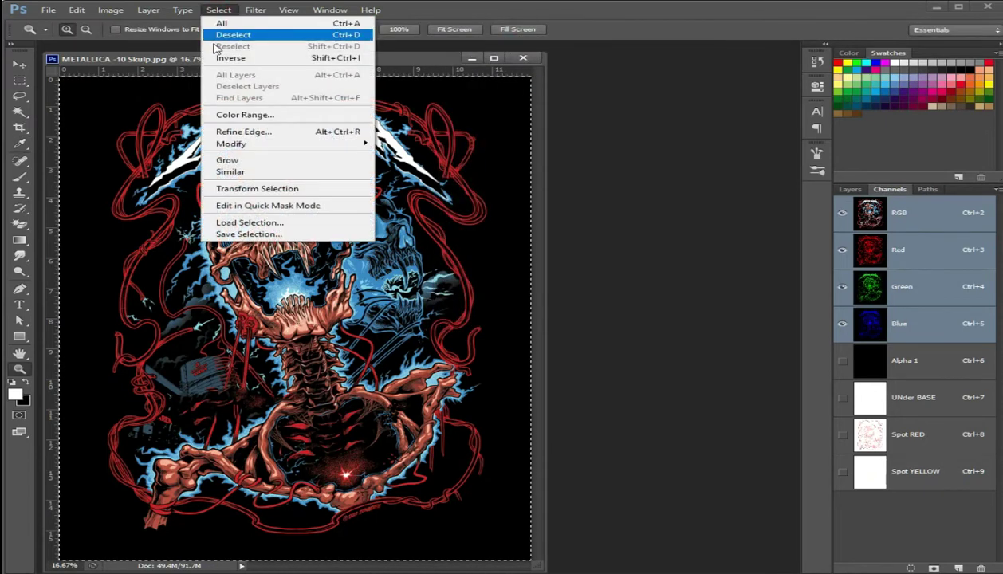
{"action": "mouse_move", "coordinate": [231, 143]}
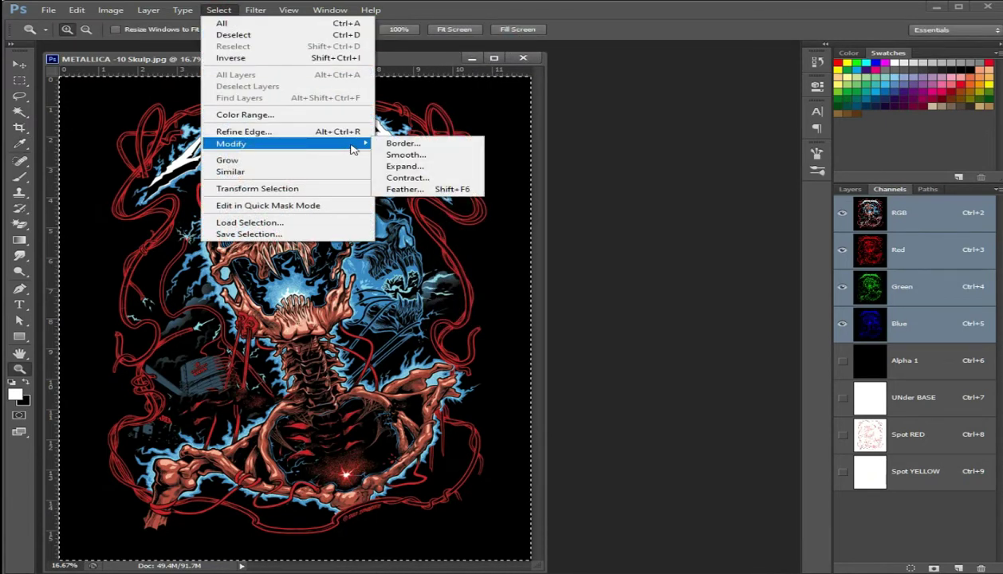
{"action": "left_click", "coordinate": [400, 161]}
{"action": "key", "text": "Return"}
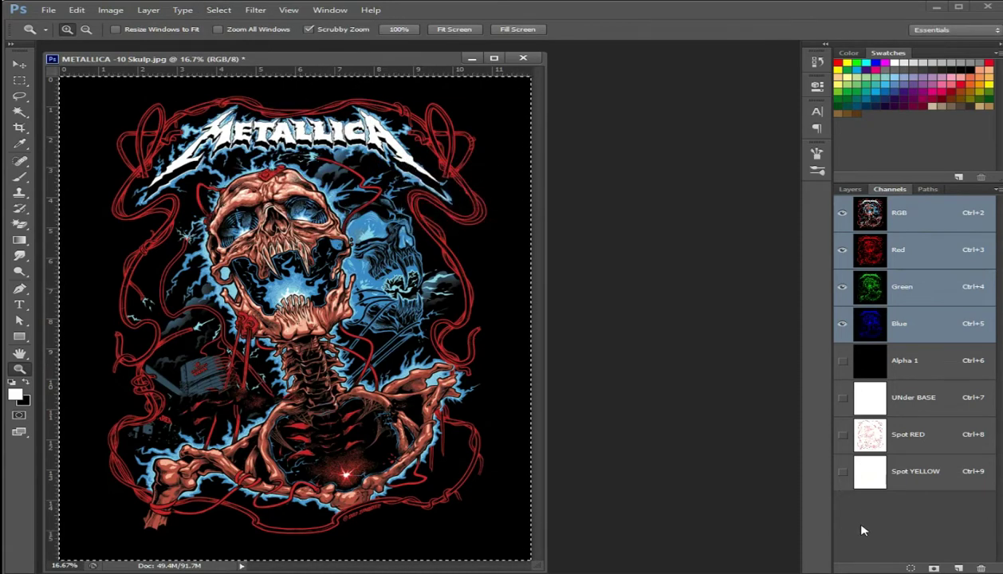
{"action": "left_click", "coordinate": [934, 568]}
View Alpha 1 with UNder BASE, Spot RED, Spot YELLOW and Alpha 2 all visible
{"action": "left_click", "coordinate": [892, 363]}
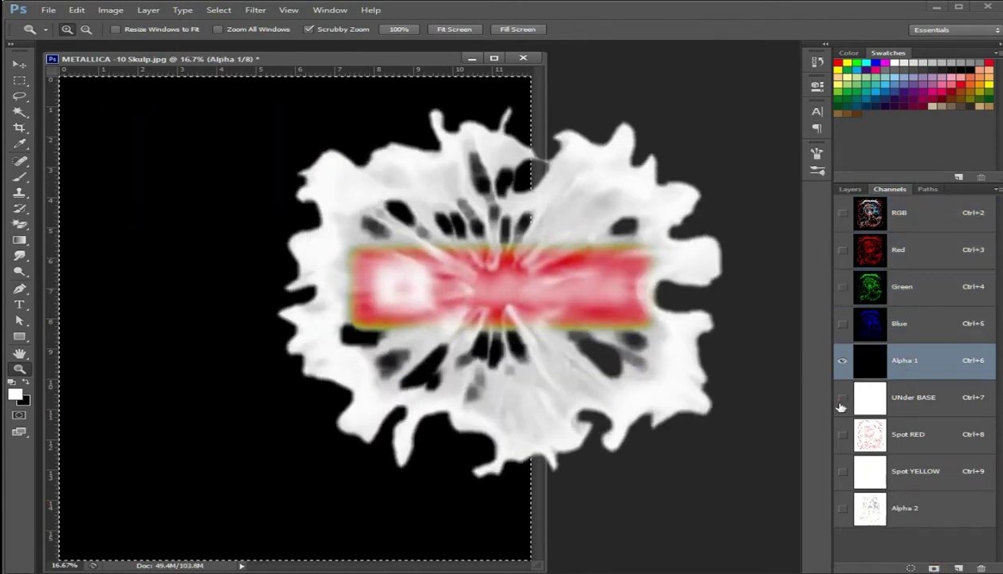
{"action": "left_click", "coordinate": [842, 397]}
{"action": "left_click", "coordinate": [841, 435]}
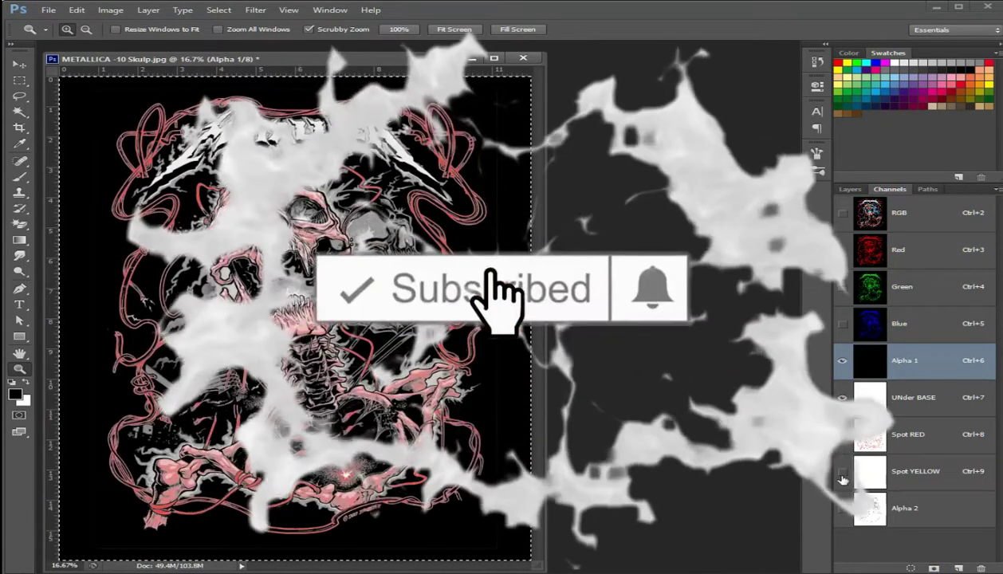
{"action": "left_click", "coordinate": [841, 473]}
{"action": "left_click", "coordinate": [842, 508]}
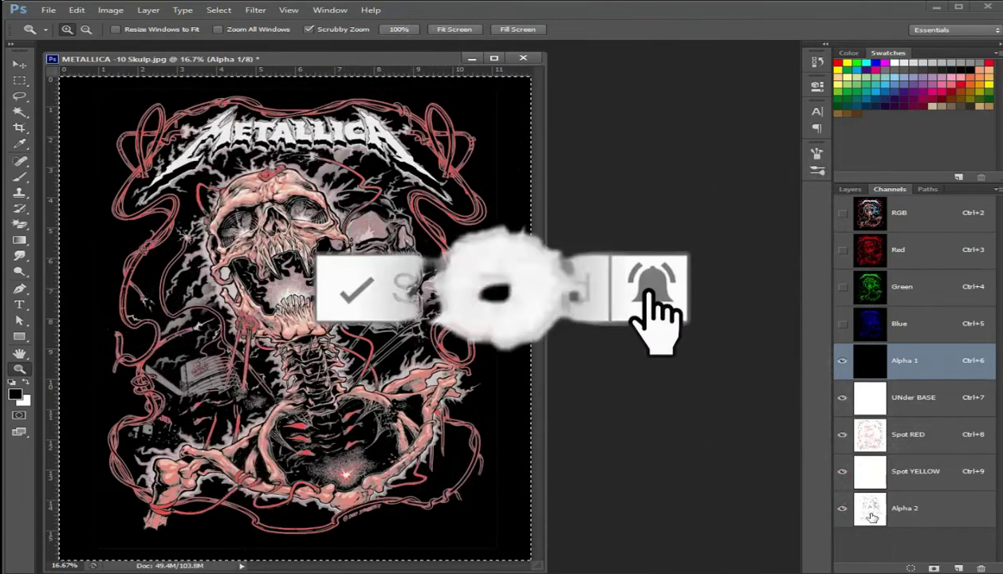
Make Alpha 2 a cyan 00ffff spot channel named 'Spot CYAN' at 5% solidity
{"action": "double_click", "coordinate": [869, 514]}
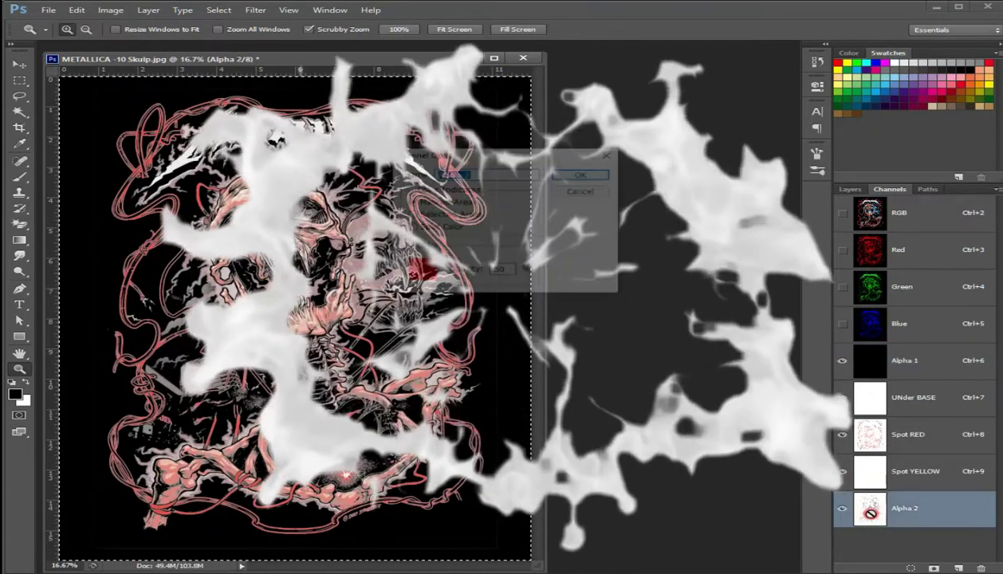
{"action": "left_click", "coordinate": [410, 228]}
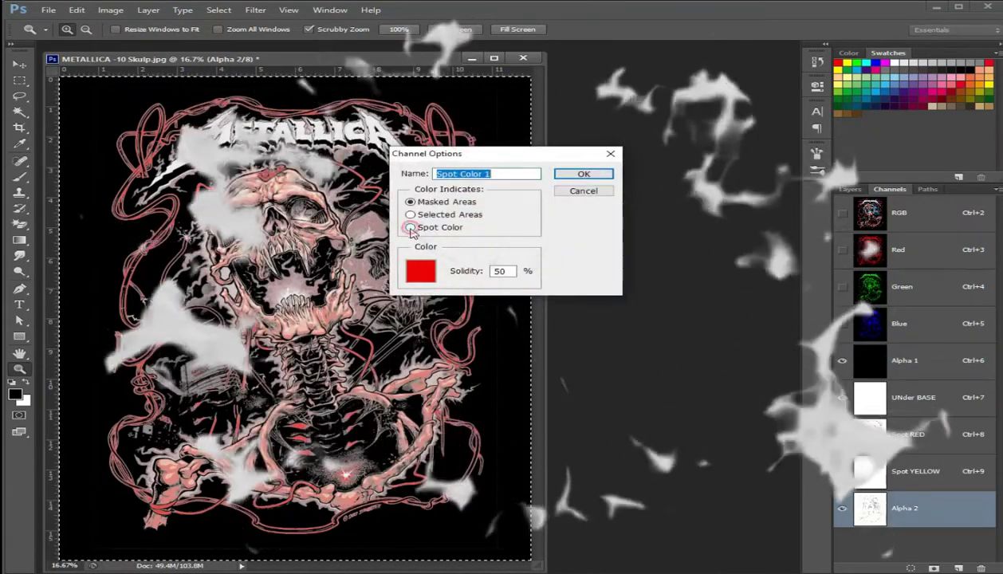
{"action": "left_click", "coordinate": [497, 174]}
{"action": "type", "text": "YAN"}
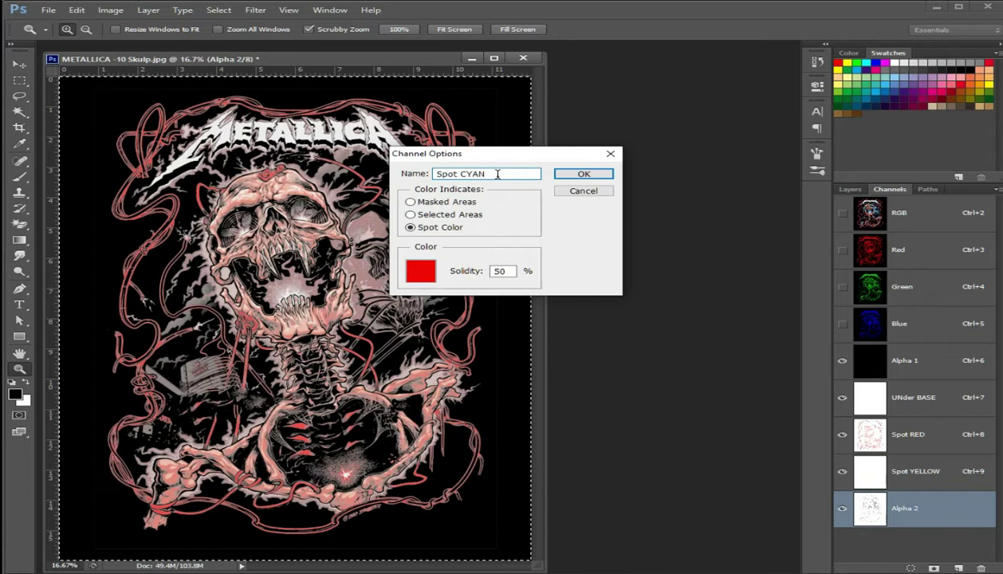
{"action": "left_click", "coordinate": [508, 271]}
{"action": "type", "text": "5"}
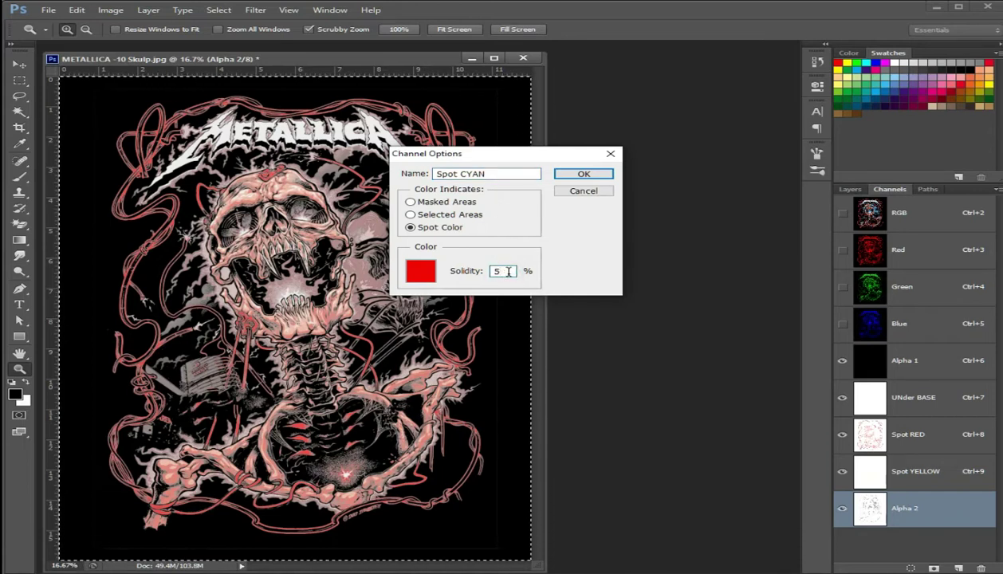
{"action": "left_click", "coordinate": [423, 273]}
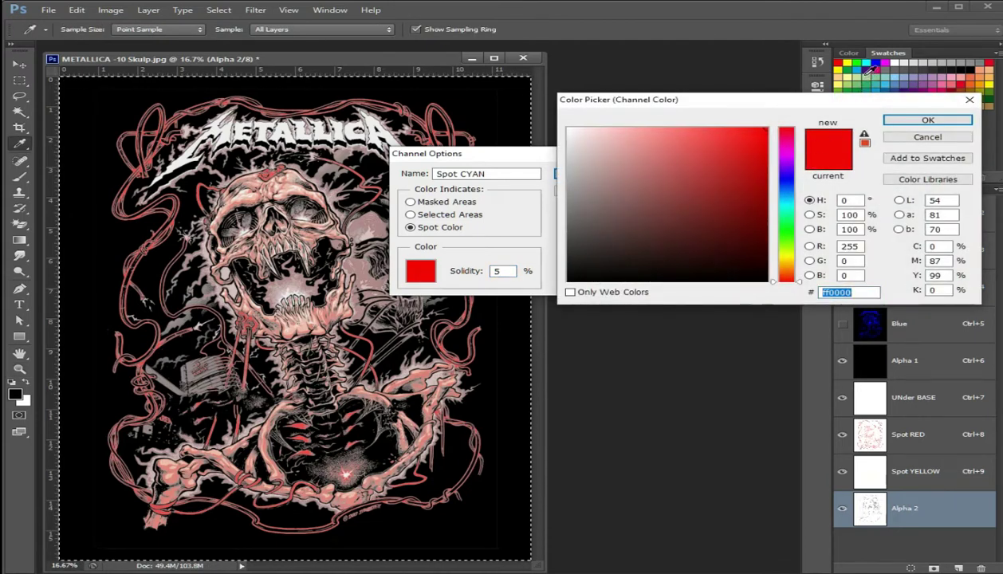
{"action": "left_click", "coordinate": [856, 62]}
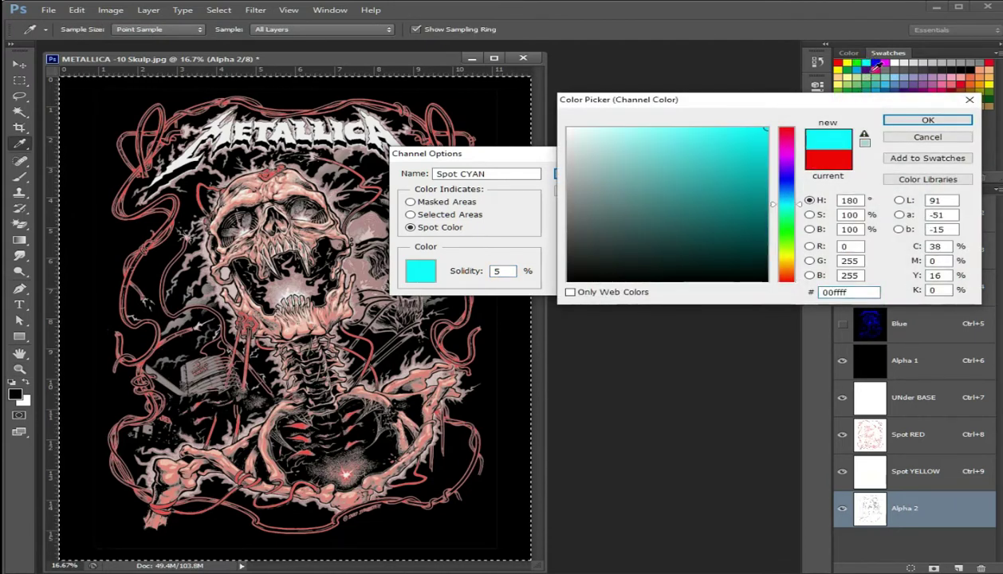
{"action": "left_click", "coordinate": [904, 118]}
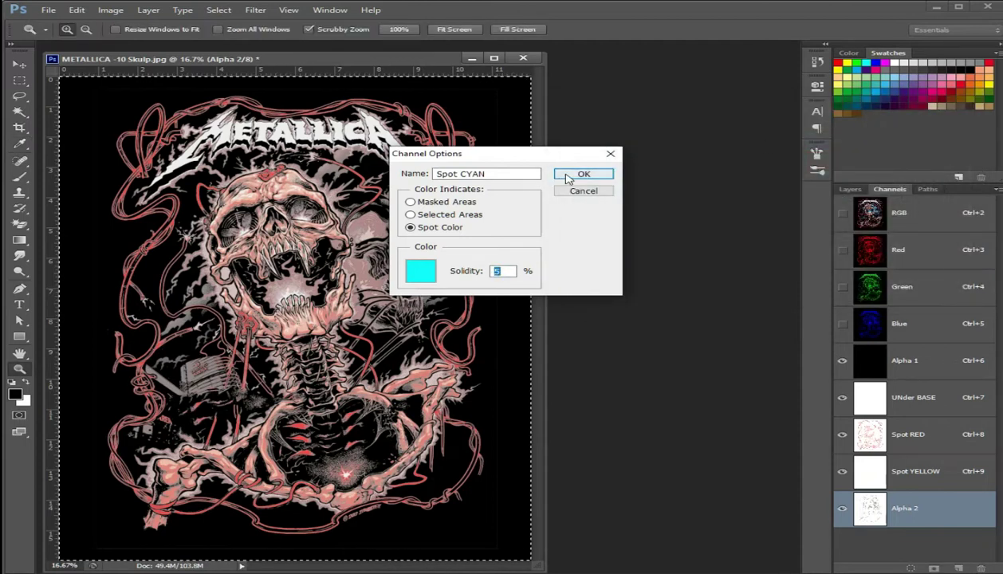
{"action": "left_click", "coordinate": [583, 175]}
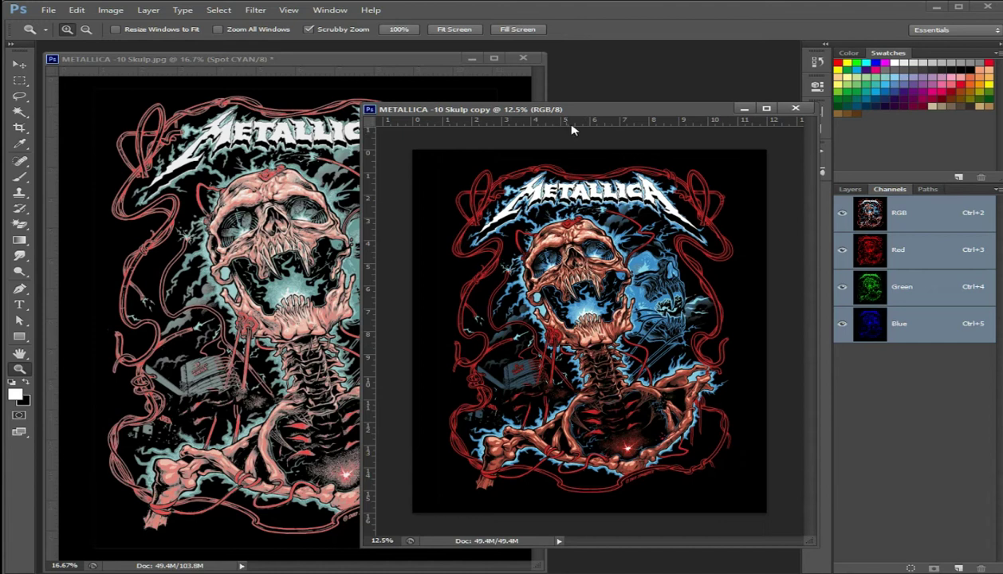
Move the Skulp copy aside and show the original Skulp.jpg on its full-colour RGB composite
{"action": "left_click_drag", "start_coordinate": [585, 107], "coordinate": [582, 104]}
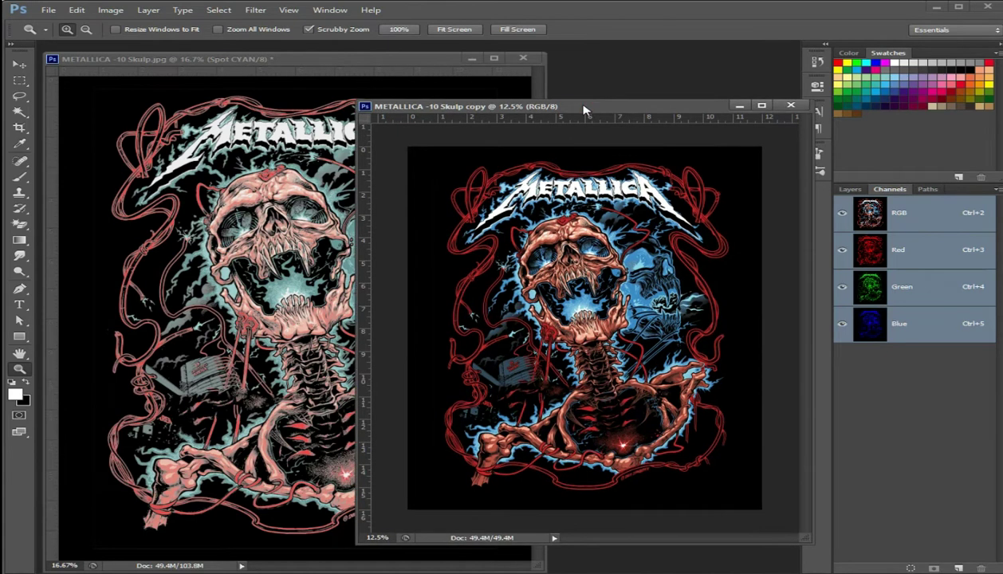
{"action": "left_click", "coordinate": [399, 65]}
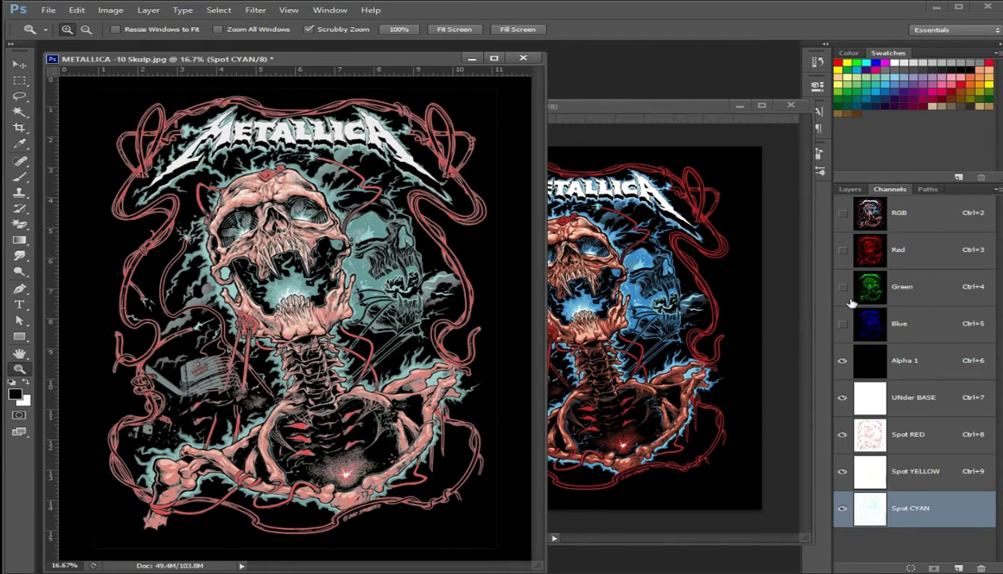
{"action": "left_click", "coordinate": [926, 221]}
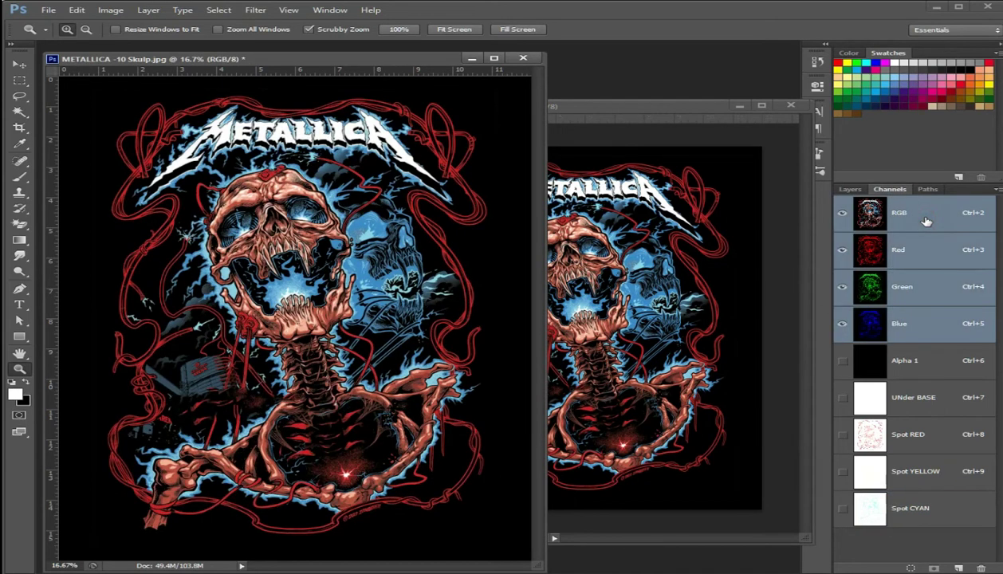
Select Alpha 1 and make UNder BASE, Spot RED, Spot YELLOW and Spot CYAN visible
{"action": "left_click", "coordinate": [923, 363]}
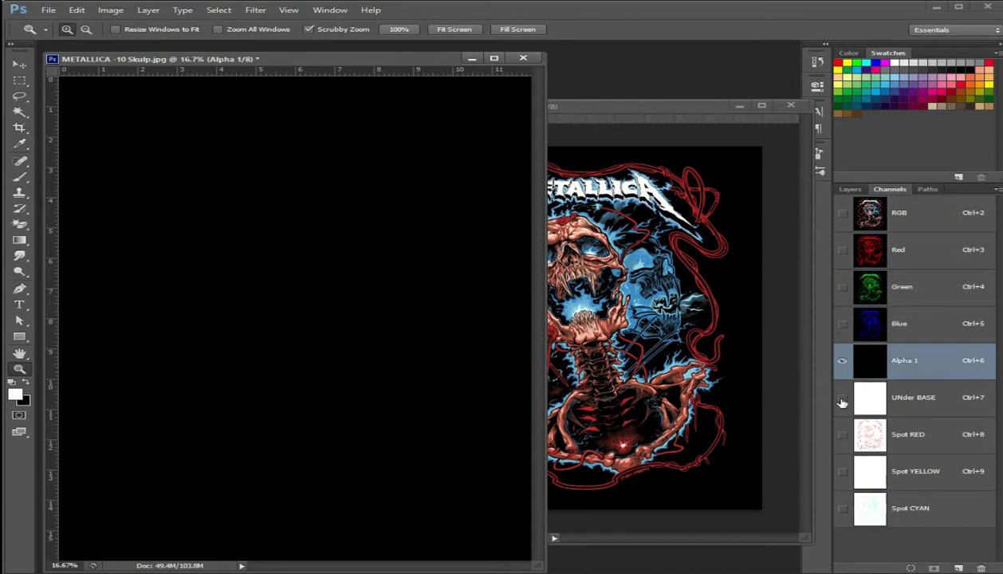
{"action": "left_click", "coordinate": [842, 397]}
{"action": "left_click", "coordinate": [842, 433]}
{"action": "left_click", "coordinate": [842, 471]}
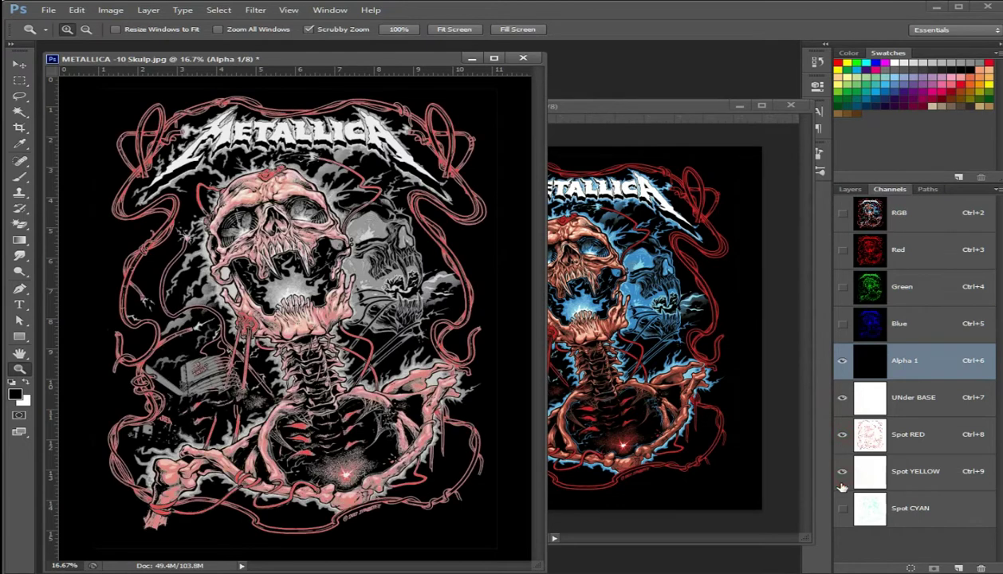
{"action": "left_click", "coordinate": [842, 508]}
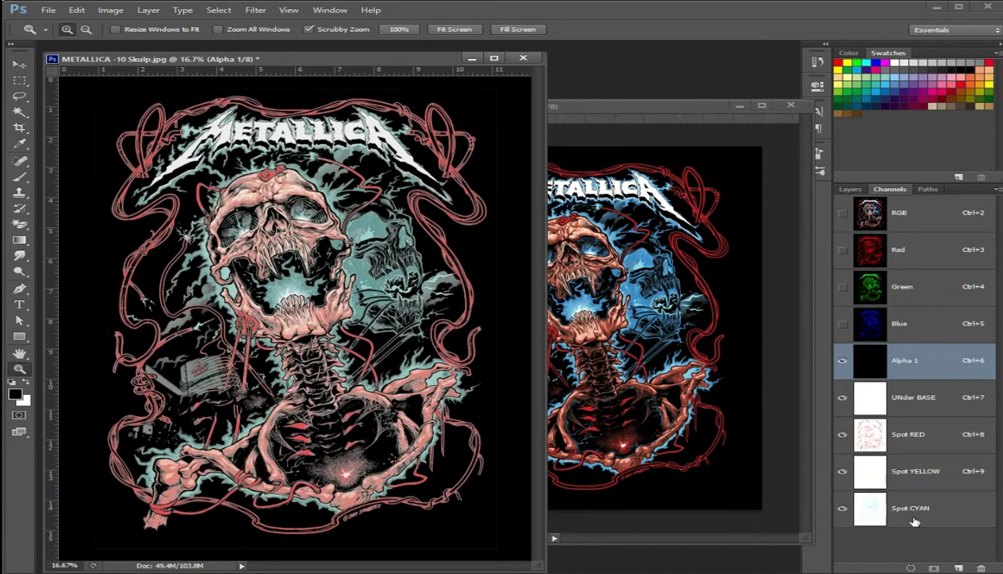
Cycle through the spot channels, leaving Spot RED as the active channel
{"action": "left_click", "coordinate": [920, 404]}
{"action": "left_click", "coordinate": [911, 439]}
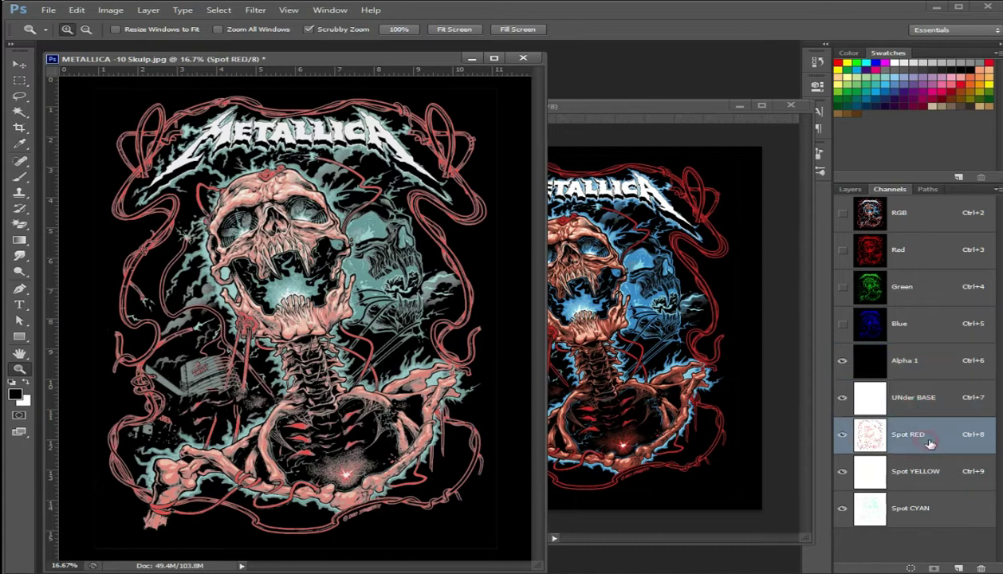
{"action": "left_click", "coordinate": [943, 474]}
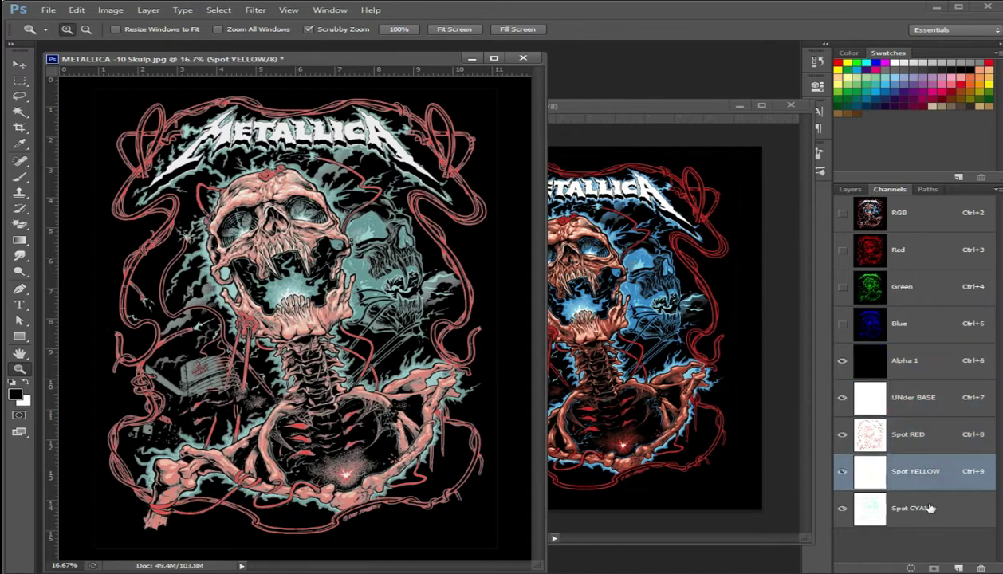
{"action": "left_click", "coordinate": [931, 508]}
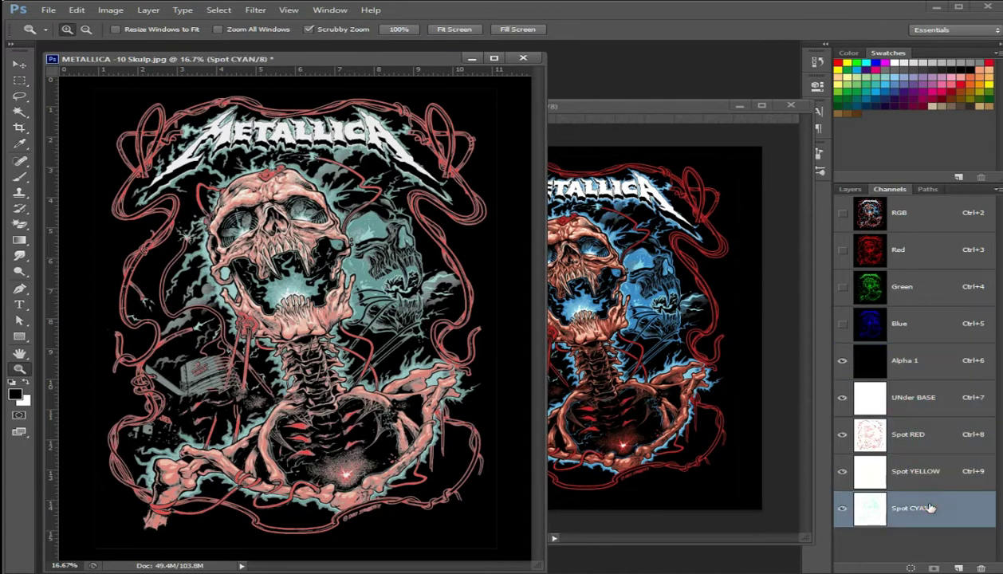
{"action": "left_click", "coordinate": [925, 398]}
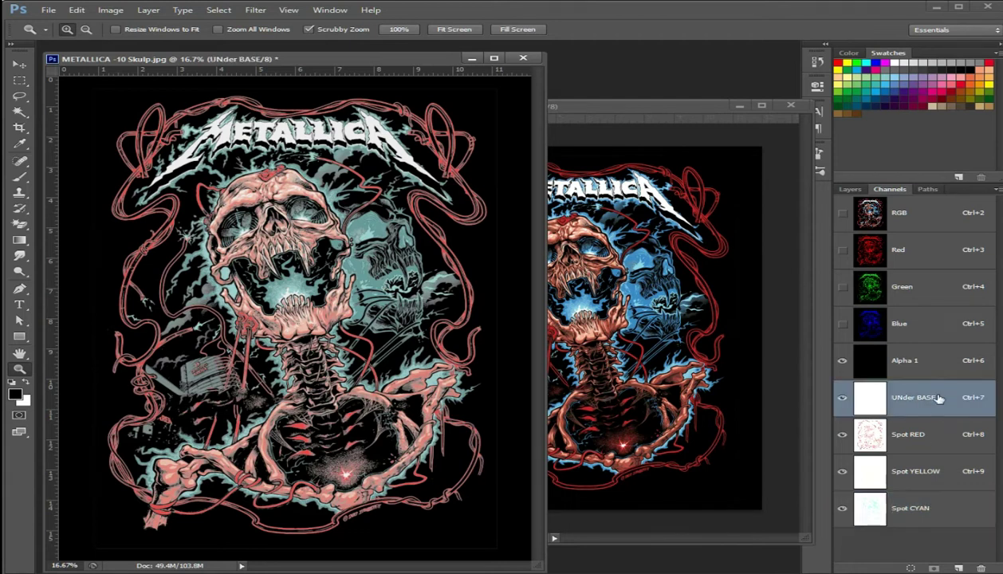
{"action": "left_click", "coordinate": [938, 436]}
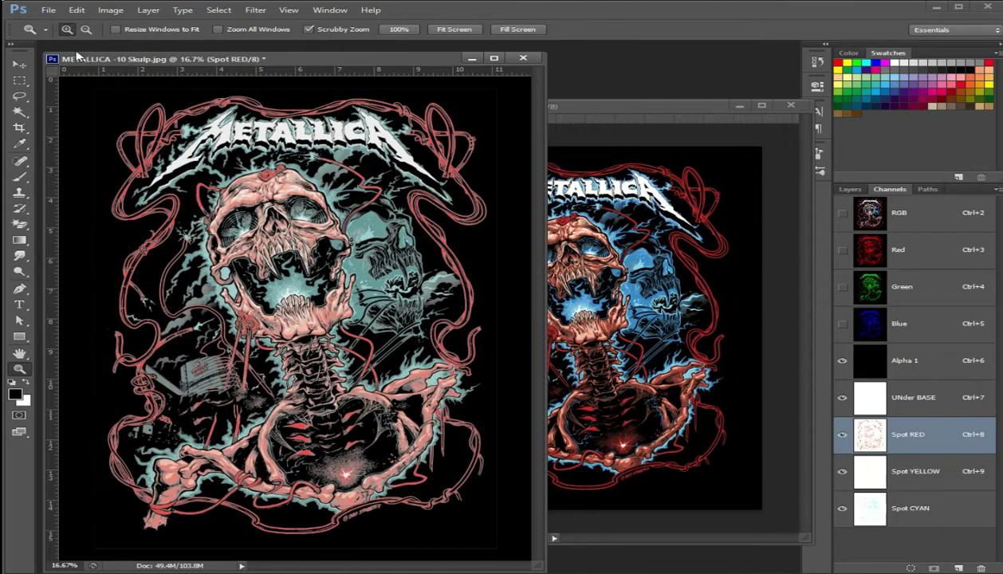
Apply Image on Spot RED onto itself with Multiply blending at 100%
{"action": "left_click", "coordinate": [113, 12]}
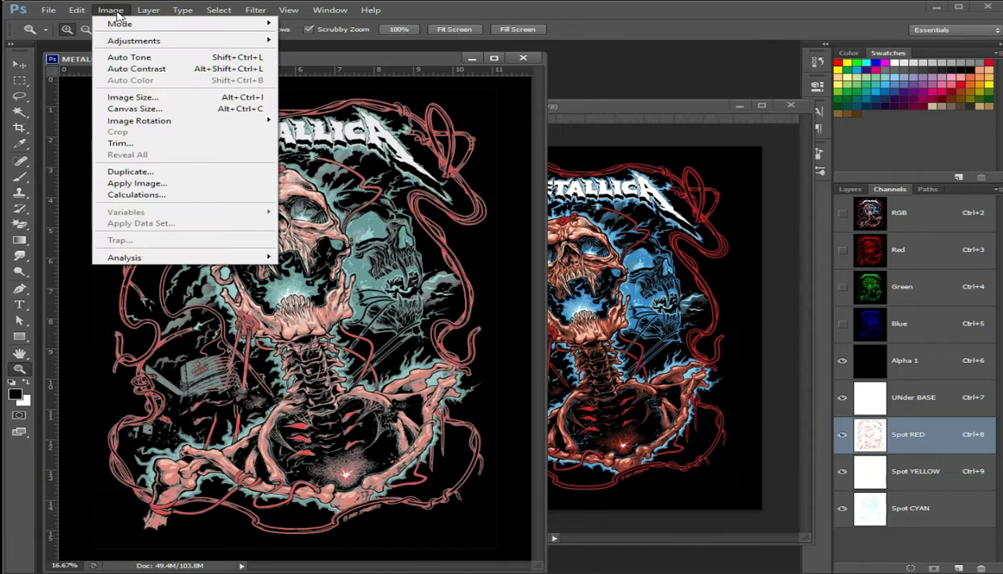
{"action": "left_click", "coordinate": [166, 183]}
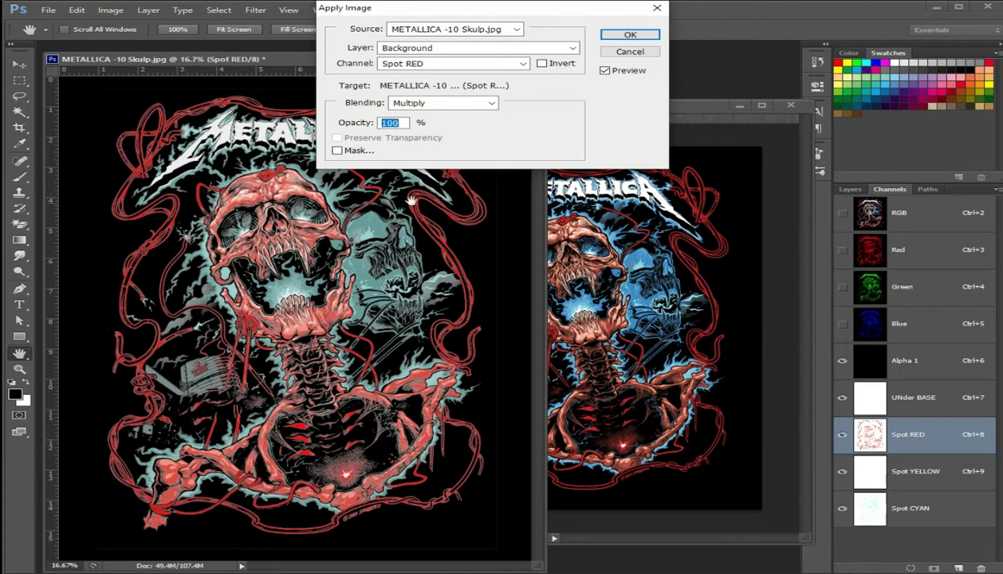
{"action": "left_click", "coordinate": [492, 104]}
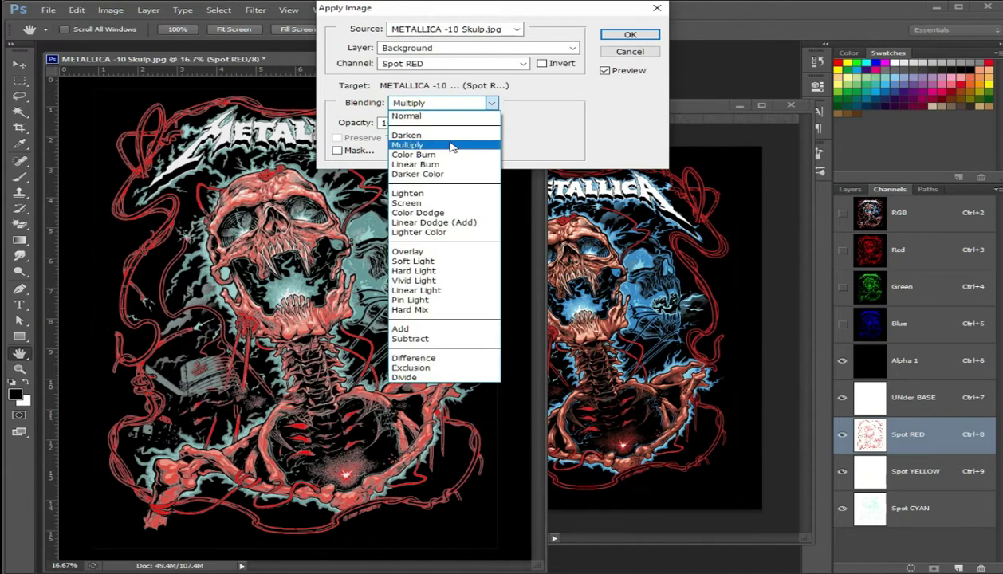
{"action": "left_click", "coordinate": [438, 147]}
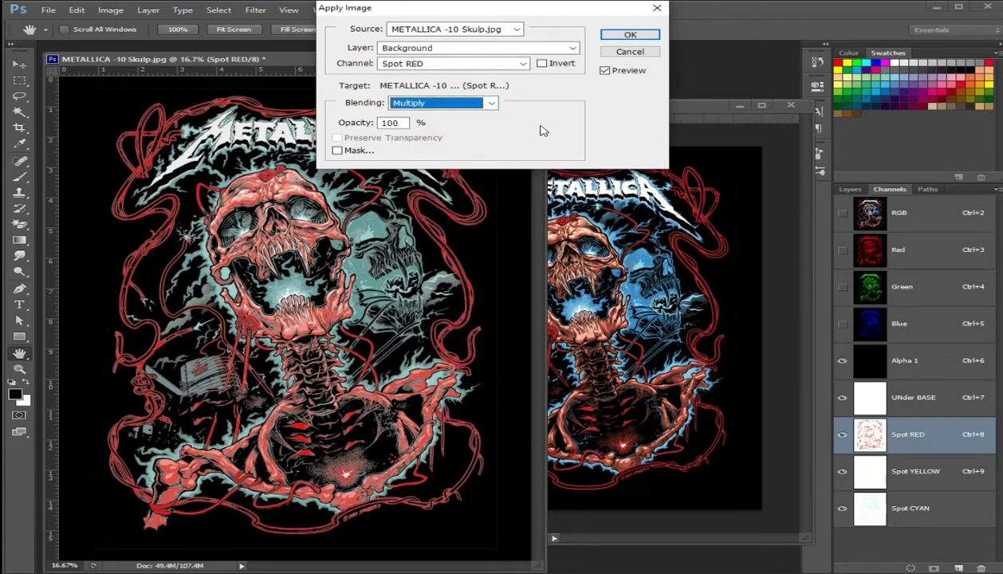
{"action": "left_click", "coordinate": [610, 35]}
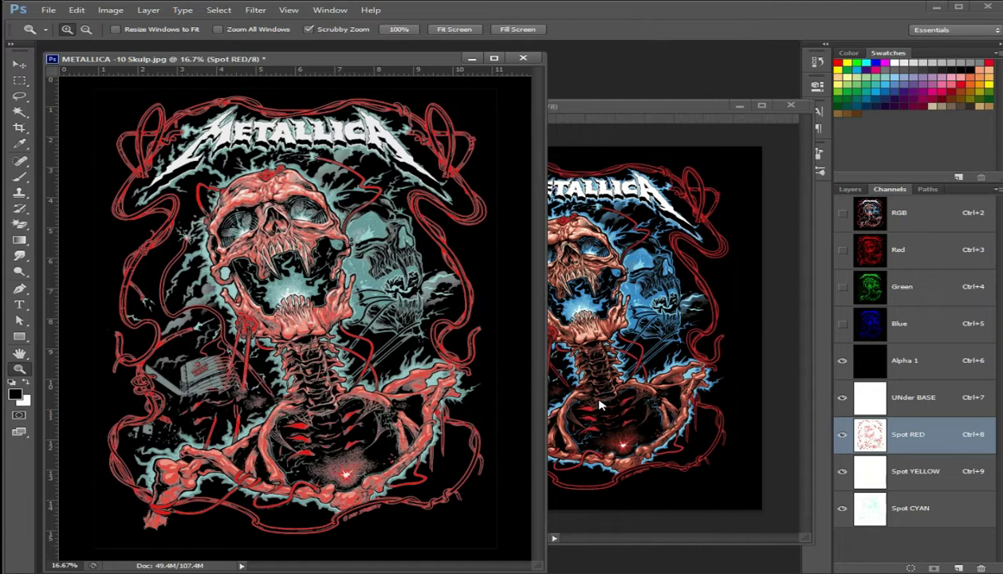
Apply Image on Spot YELLOW onto itself with Multiply at 100%
{"action": "left_click", "coordinate": [919, 483]}
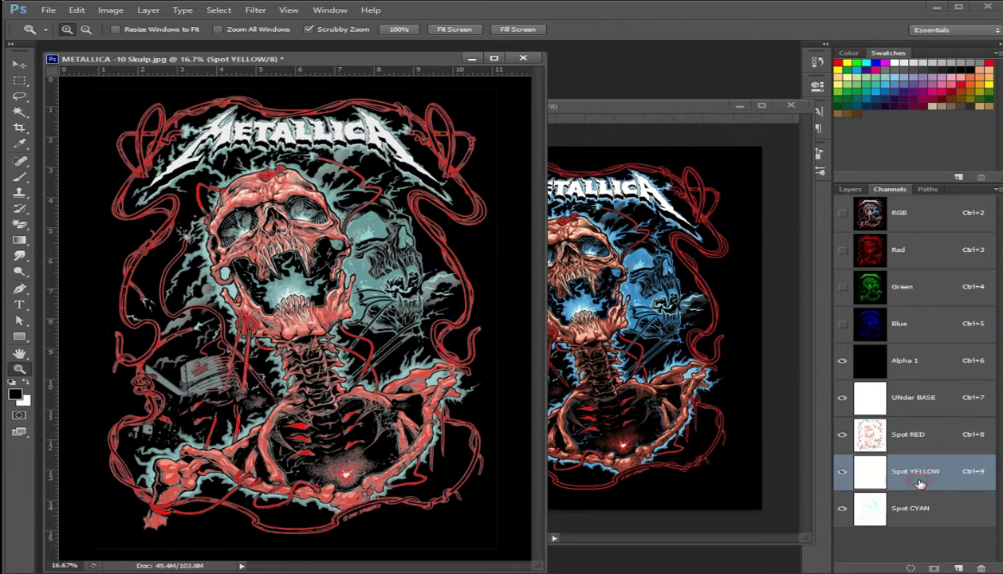
{"action": "left_click", "coordinate": [110, 10]}
{"action": "mouse_move", "coordinate": [120, 24]}
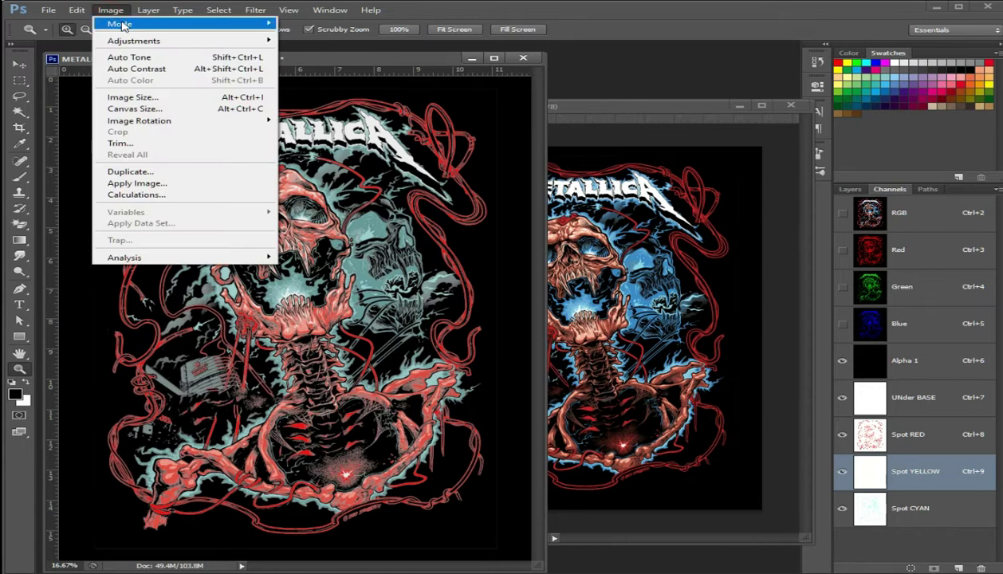
{"action": "left_click", "coordinate": [132, 182]}
{"action": "left_click", "coordinate": [631, 36]}
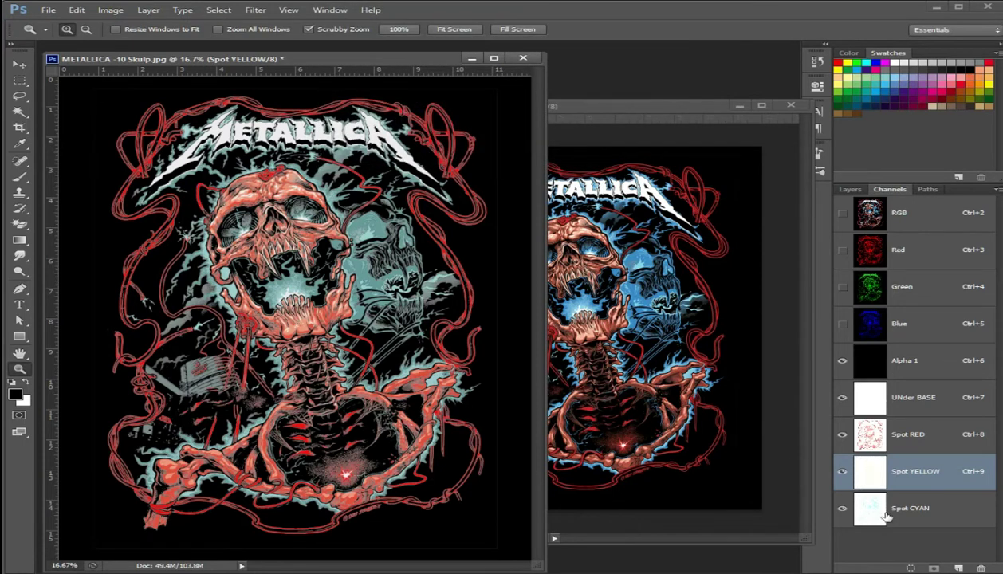
Apply Image on Spot CYAN onto itself with Multiply at 100%
{"action": "left_click", "coordinate": [909, 510]}
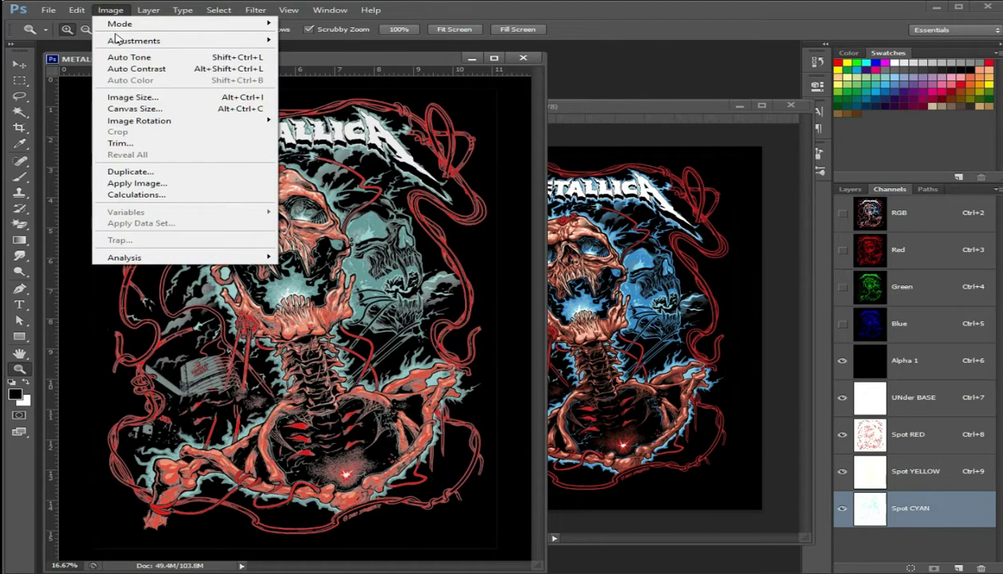
{"action": "left_click", "coordinate": [170, 188]}
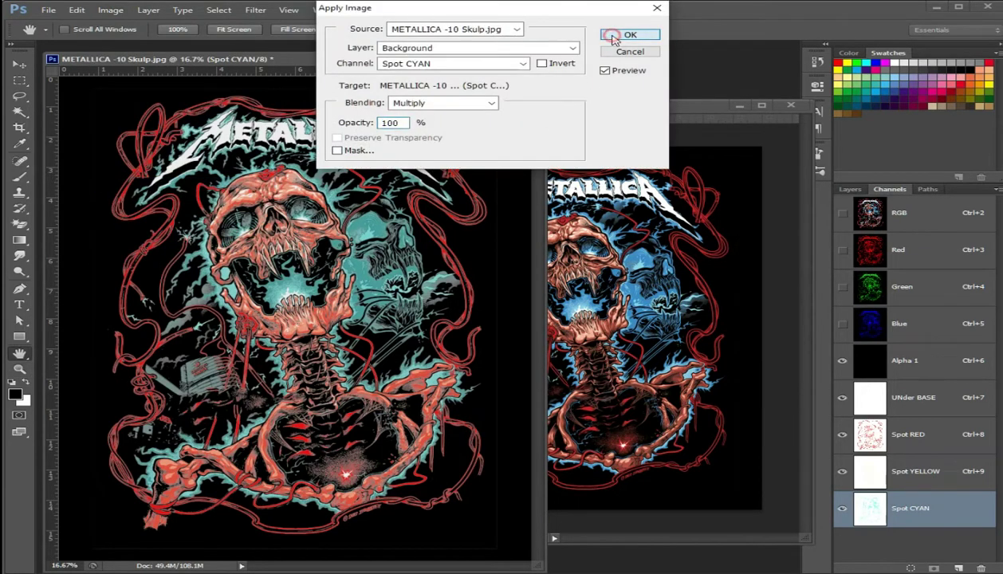
{"action": "left_click", "coordinate": [615, 39]}
{"action": "key", "text": "z"}
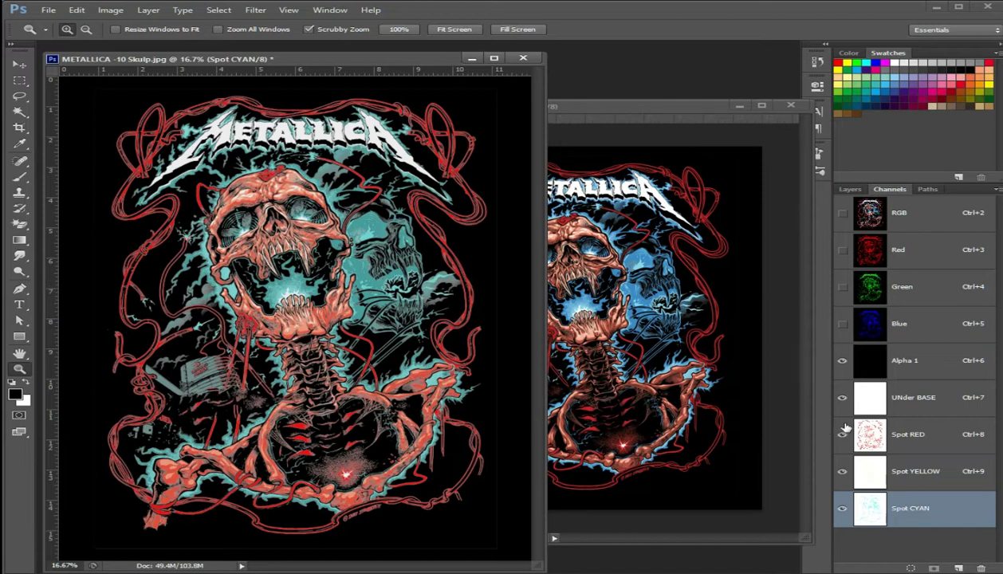
{"action": "left_click", "coordinate": [923, 363]}
Cycle through the channels and return to Spot RED
{"action": "left_click", "coordinate": [934, 397]}
{"action": "left_click", "coordinate": [938, 439]}
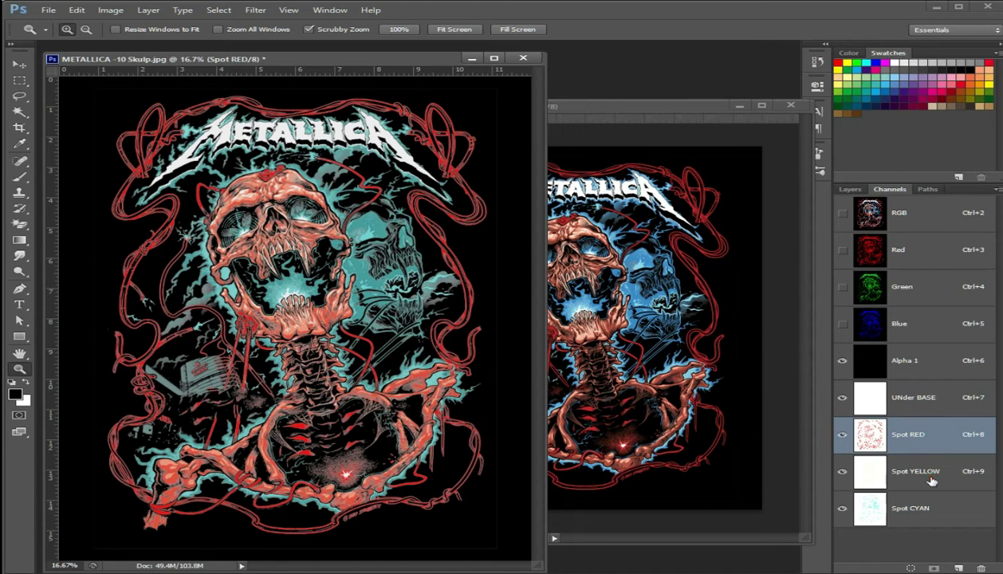
{"action": "left_click", "coordinate": [917, 474]}
{"action": "left_click", "coordinate": [912, 495]}
{"action": "left_click", "coordinate": [941, 437]}
Apply Levels to Spot RED with input values 19, 0.90 and 253
{"action": "key", "text": "ctrl+l"}
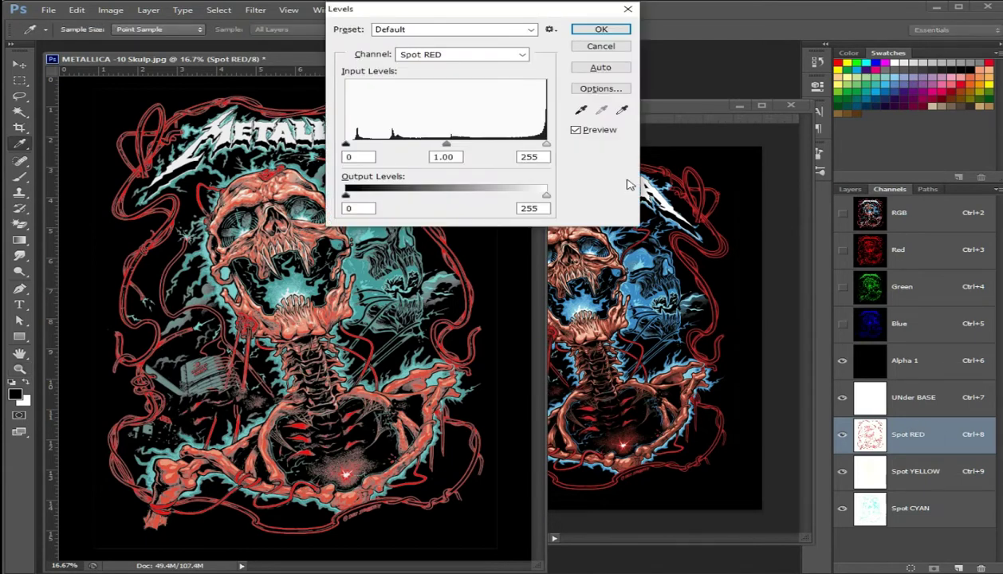
{"action": "left_click_drag", "start_coordinate": [447, 144], "coordinate": [441, 145]}
{"action": "left_click_drag", "start_coordinate": [345, 144], "coordinate": [359, 147]}
{"action": "left_click_drag", "start_coordinate": [447, 146], "coordinate": [455, 150]}
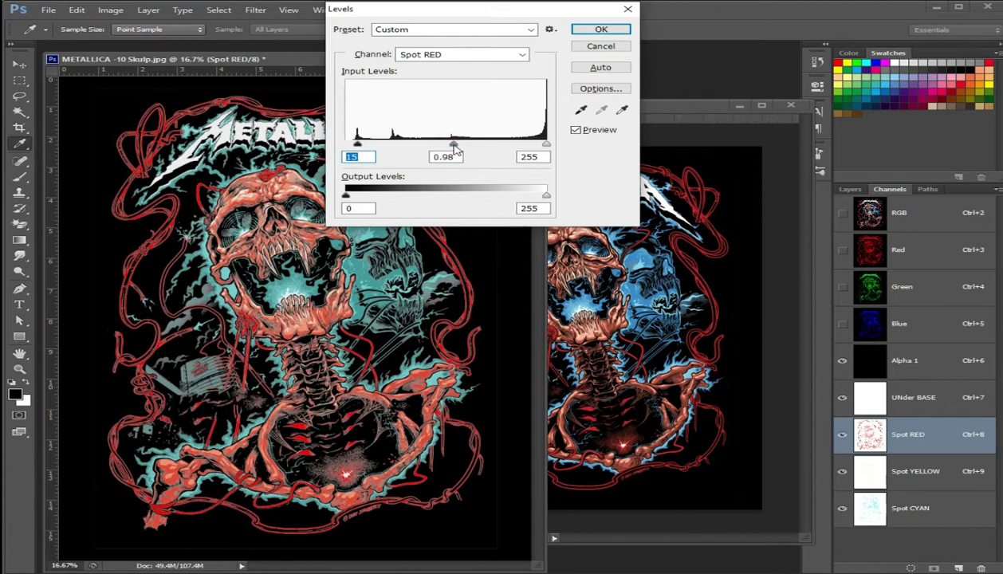
{"action": "left_click_drag", "start_coordinate": [456, 149], "coordinate": [457, 149]}
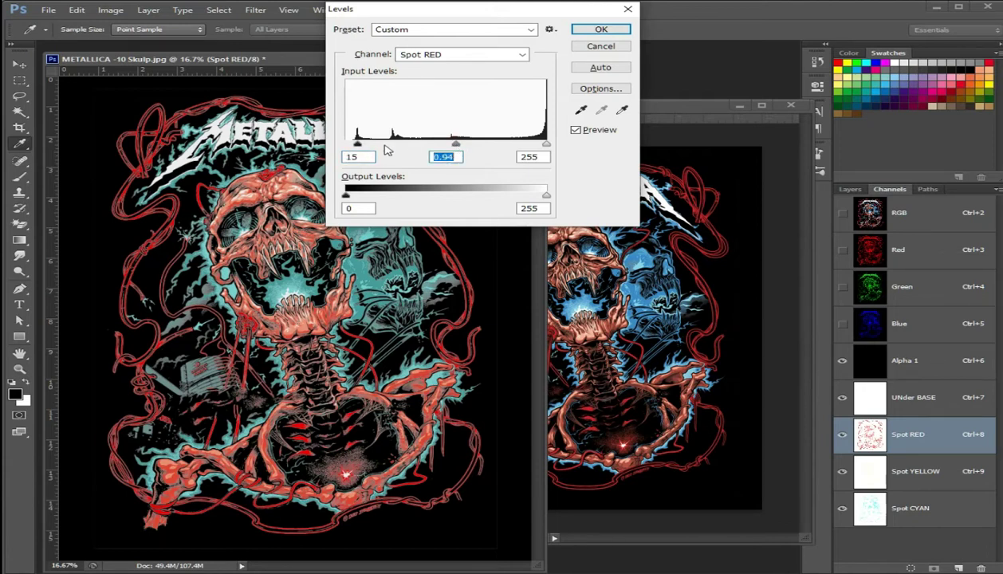
{"action": "left_click_drag", "start_coordinate": [357, 146], "coordinate": [361, 147]}
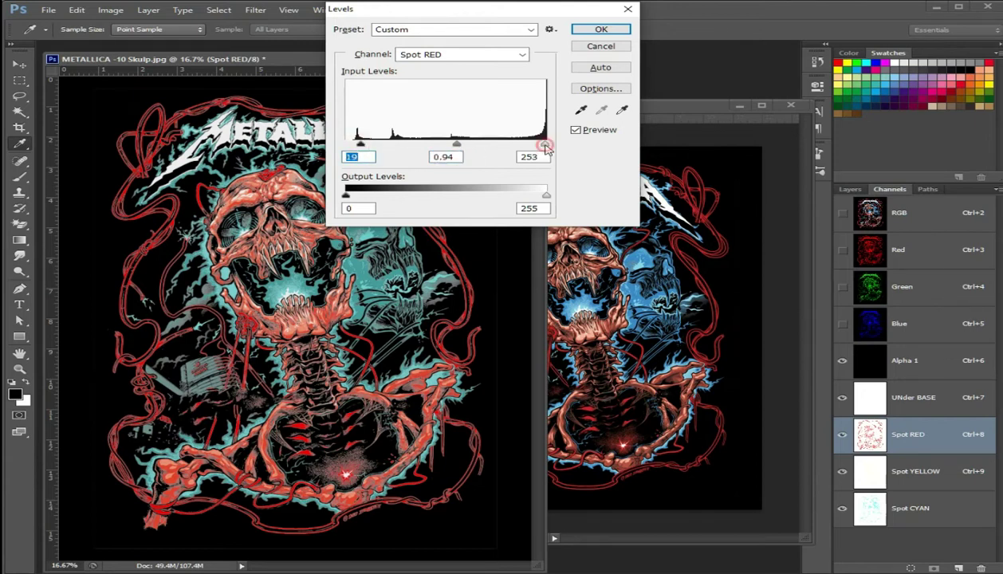
{"action": "left_click_drag", "start_coordinate": [546, 148], "coordinate": [544, 149]}
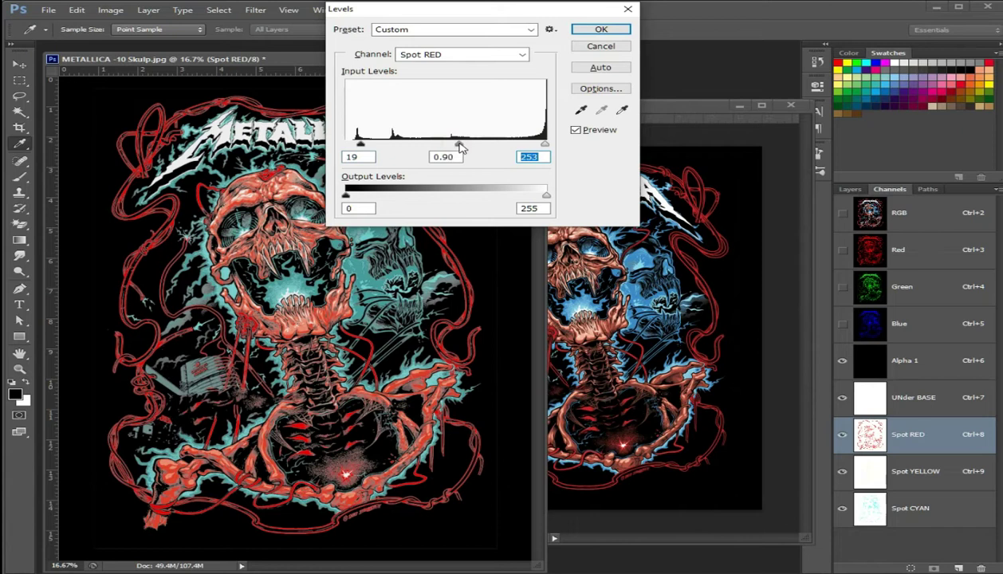
{"action": "left_click_drag", "start_coordinate": [456, 145], "coordinate": [459, 145]}
{"action": "left_click", "coordinate": [600, 29]}
{"action": "key", "text": "z"}
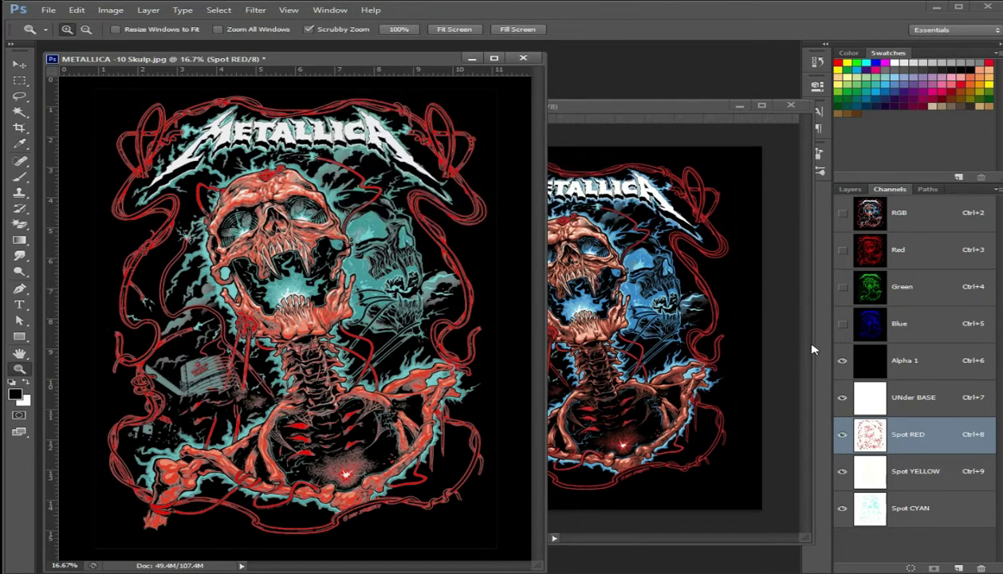
{"action": "left_click", "coordinate": [913, 475]}
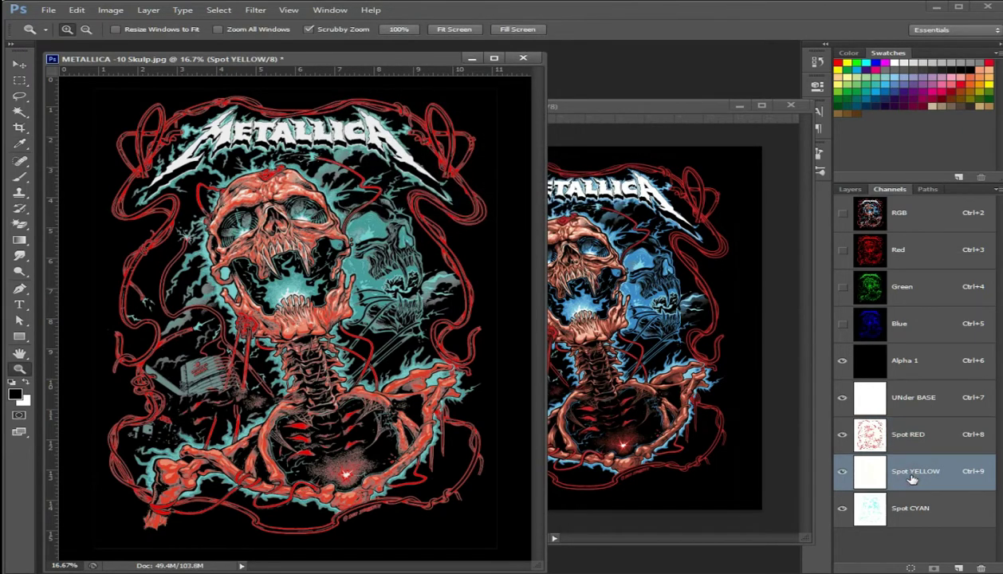
Apply Levels to Spot YELLOW with black input 148, midtones 1.19 and white 255
{"action": "key", "text": "ctrl+l"}
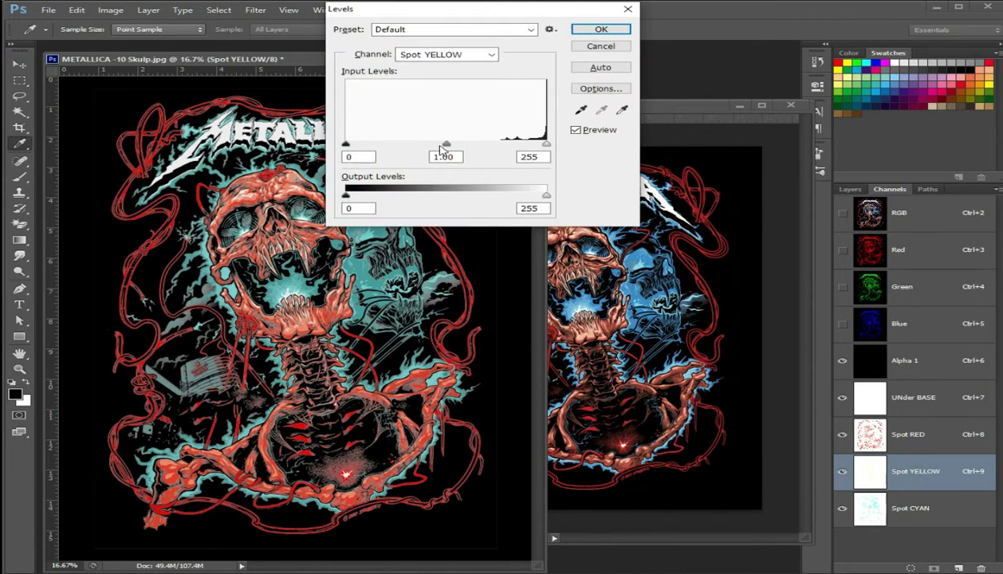
{"action": "left_click_drag", "start_coordinate": [447, 145], "coordinate": [421, 145]}
{"action": "left_click_drag", "start_coordinate": [422, 144], "coordinate": [414, 144]}
{"action": "left_click_drag", "start_coordinate": [346, 144], "coordinate": [453, 157]}
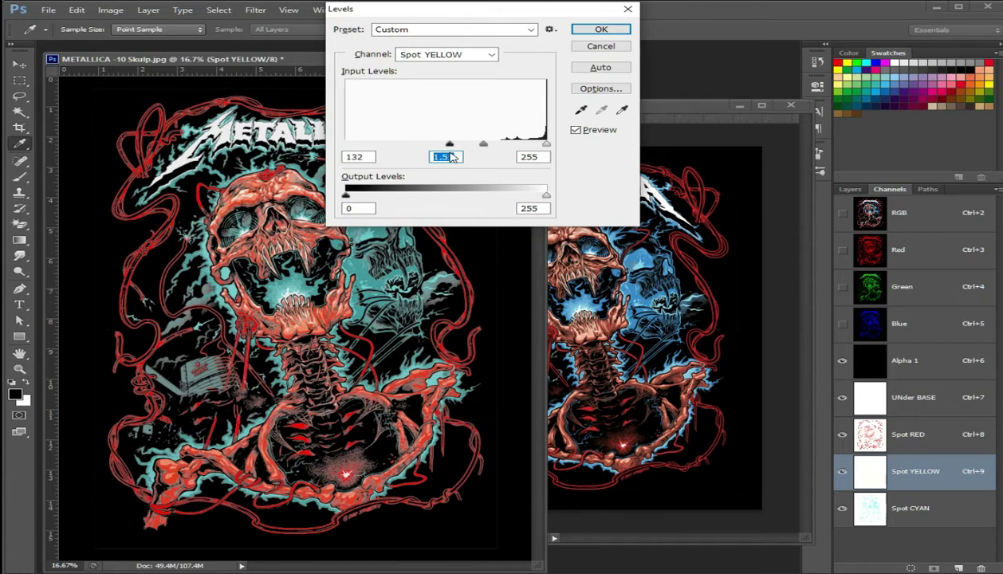
{"action": "left_click_drag", "start_coordinate": [452, 158], "coordinate": [506, 150]}
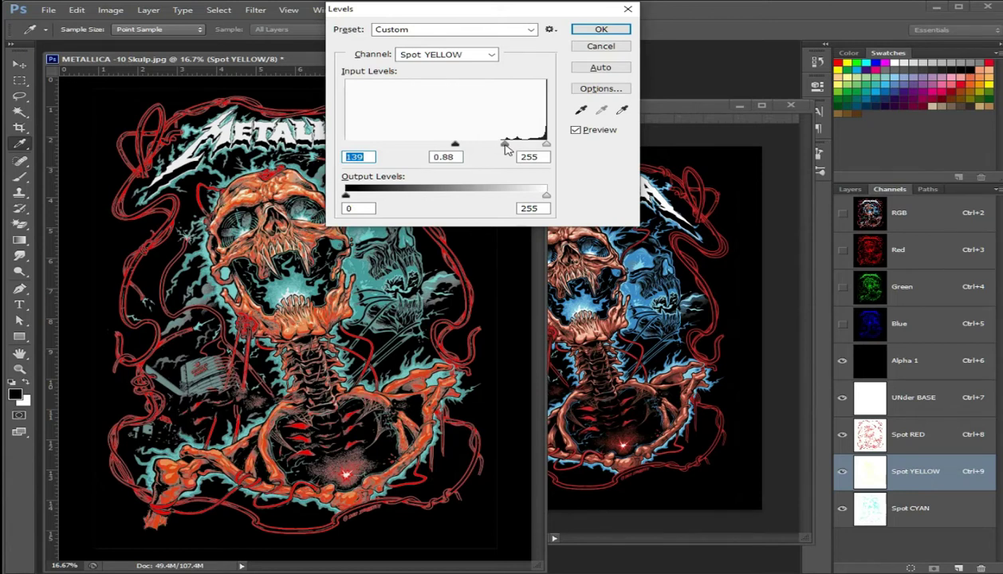
{"action": "mouse_move", "coordinate": [504, 150]}
{"action": "left_mouse_down"}
{"action": "mouse_move", "coordinate": [460, 150]}
{"action": "mouse_move", "coordinate": [501, 148]}
{"action": "left_mouse_up"}
{"action": "key", "text": "Tab"}
{"action": "left_click_drag", "start_coordinate": [498, 145], "coordinate": [500, 148]}
{"action": "key", "text": "Tab"}
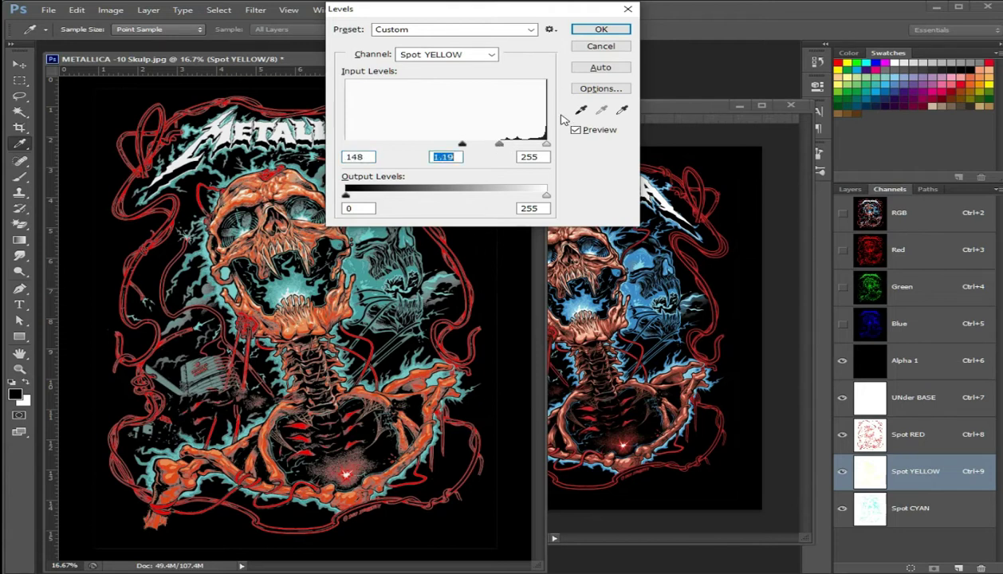
{"action": "key", "text": "Return"}
{"action": "left_click", "coordinate": [940, 519]}
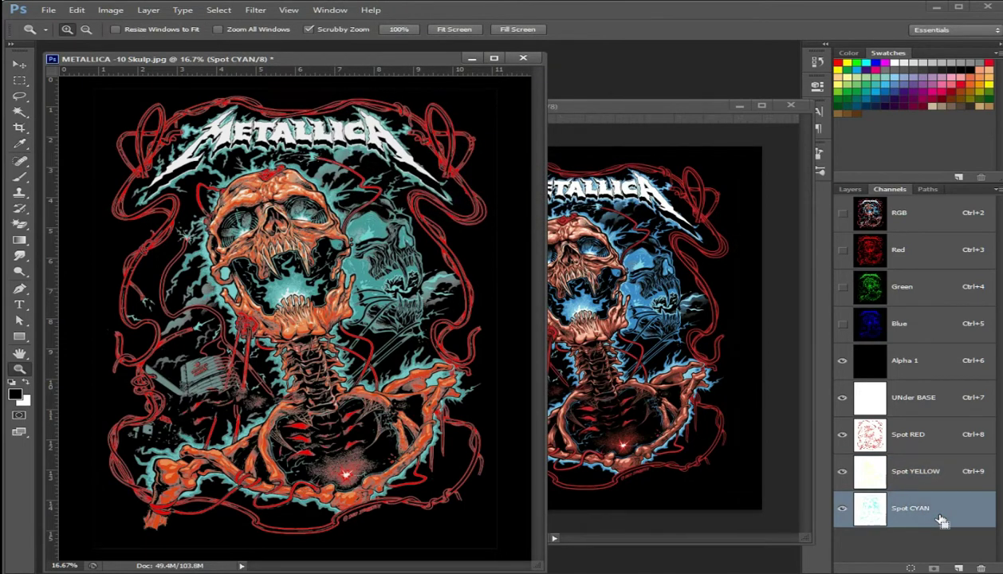
Open Levels on Spot CYAN and make a first pass raising black point and midtones
{"action": "key", "text": "ctrl+l"}
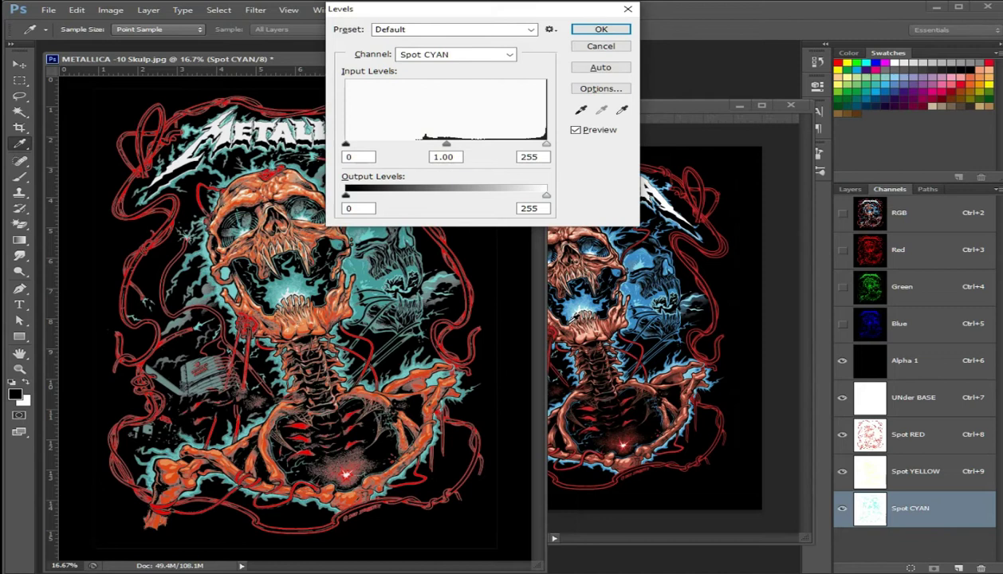
{"action": "left_click_drag", "start_coordinate": [443, 144], "coordinate": [421, 143]}
{"action": "left_click_drag", "start_coordinate": [346, 145], "coordinate": [375, 152]}
{"action": "left_click_drag", "start_coordinate": [440, 145], "coordinate": [444, 145]}
{"action": "left_click", "coordinate": [445, 146]}
{"action": "left_click_drag", "start_coordinate": [547, 147], "coordinate": [544, 147]}
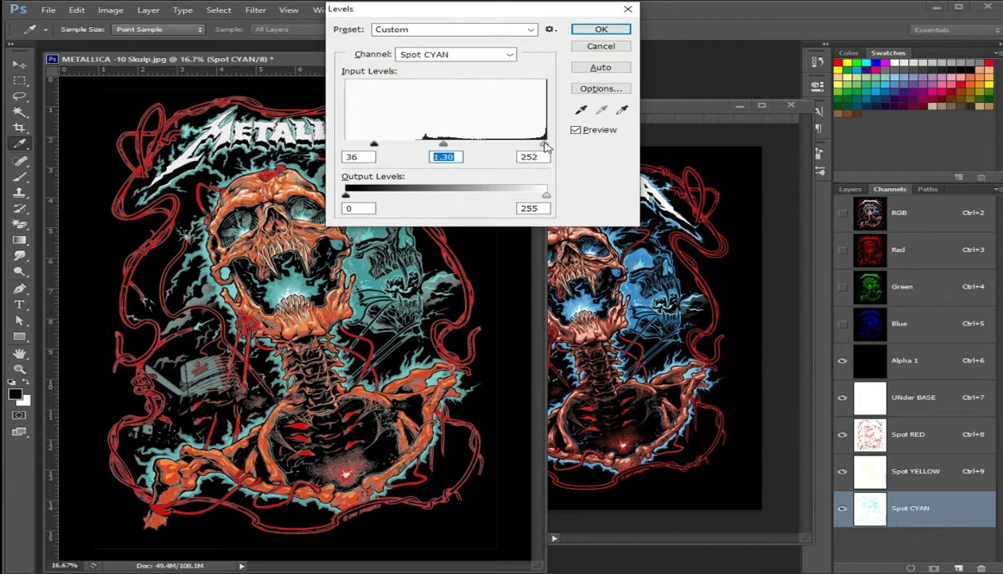
{"action": "left_click_drag", "start_coordinate": [547, 146], "coordinate": [551, 147]}
{"action": "left_click_drag", "start_coordinate": [445, 146], "coordinate": [378, 146]}
{"action": "left_click", "coordinate": [377, 146]}
{"action": "left_click_drag", "start_coordinate": [437, 146], "coordinate": [428, 146]}
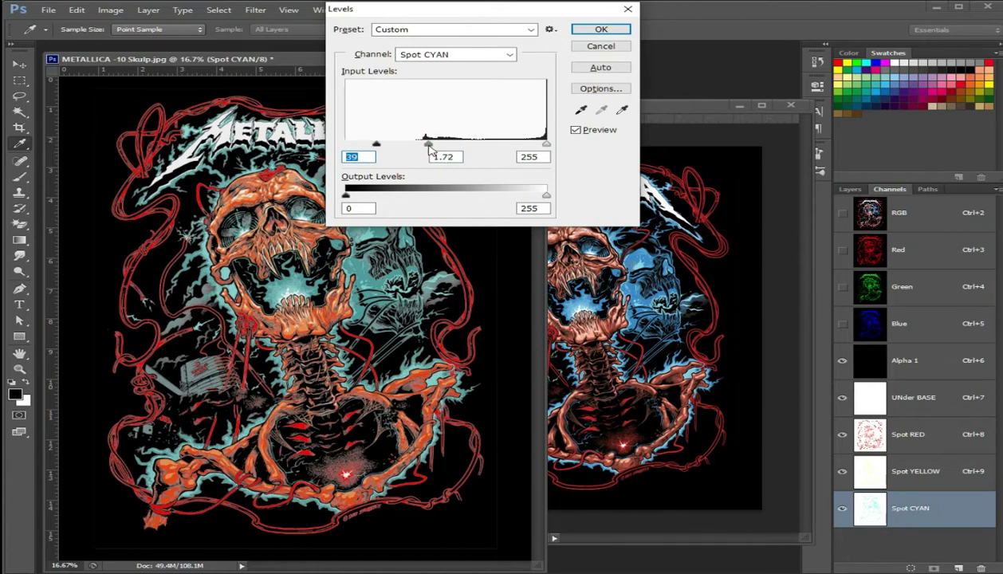
{"action": "left_click", "coordinate": [429, 146]}
{"action": "left_click_drag", "start_coordinate": [377, 146], "coordinate": [426, 148]}
{"action": "left_click", "coordinate": [381, 147]}
{"action": "left_click", "coordinate": [426, 146]}
Refine the Spot CYAN levels to 36 / 1.78 / 248 and apply them
{"action": "mouse_move", "coordinate": [496, 11]}
{"action": "left_mouse_down"}
{"action": "mouse_move", "coordinate": [485, 301]}
{"action": "mouse_move", "coordinate": [434, 198]}
{"action": "mouse_move", "coordinate": [484, 85]}
{"action": "mouse_move", "coordinate": [518, 52]}
{"action": "mouse_move", "coordinate": [504, 30]}
{"action": "left_mouse_up"}
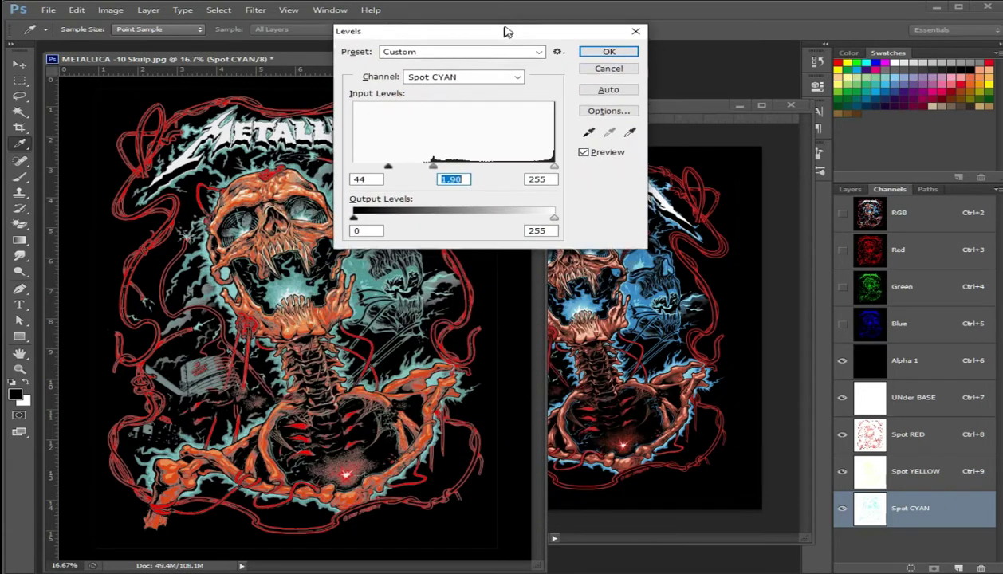
{"action": "left_click_drag", "start_coordinate": [434, 164], "coordinate": [437, 165]}
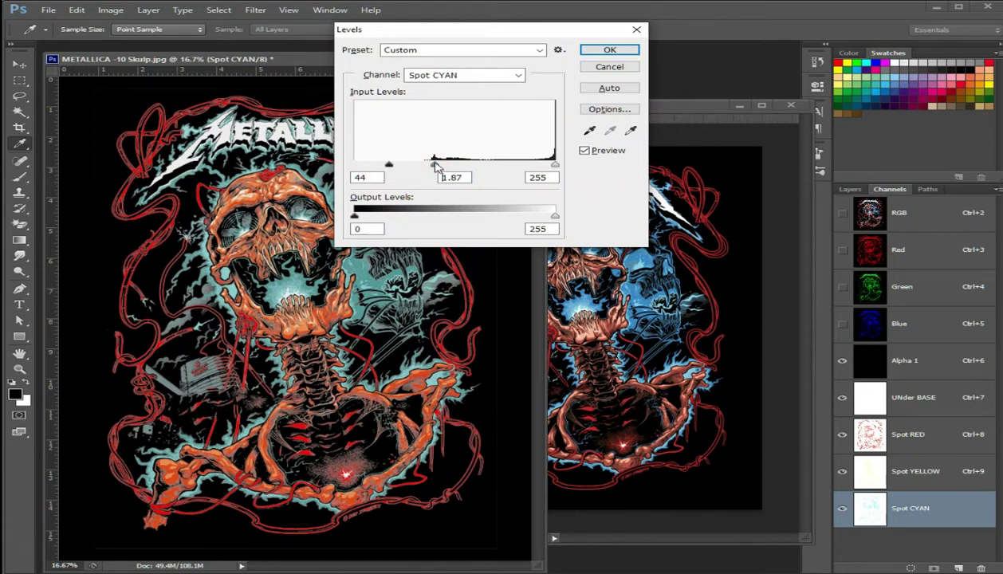
{"action": "mouse_move", "coordinate": [435, 166]}
{"action": "left_mouse_down"}
{"action": "mouse_move", "coordinate": [375, 165]}
{"action": "mouse_move", "coordinate": [420, 167]}
{"action": "left_mouse_up"}
{"action": "left_click", "coordinate": [405, 166]}
{"action": "left_click_drag", "start_coordinate": [555, 165], "coordinate": [549, 168]}
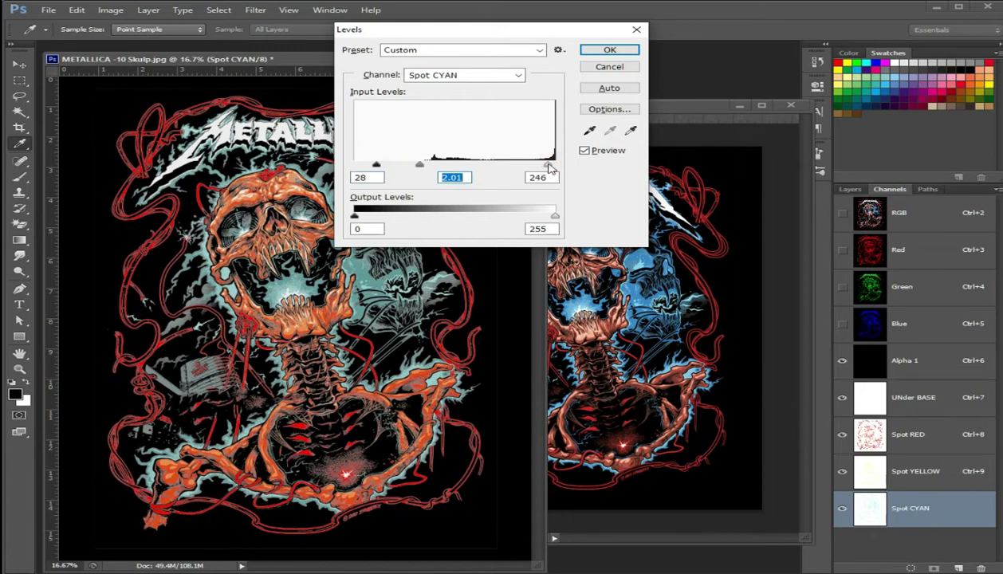
{"action": "mouse_move", "coordinate": [419, 166]}
{"action": "left_mouse_down"}
{"action": "mouse_move", "coordinate": [430, 172]}
{"action": "mouse_move", "coordinate": [383, 166]}
{"action": "mouse_move", "coordinate": [479, 165]}
{"action": "mouse_move", "coordinate": [412, 170]}
{"action": "mouse_move", "coordinate": [433, 170]}
{"action": "left_mouse_up"}
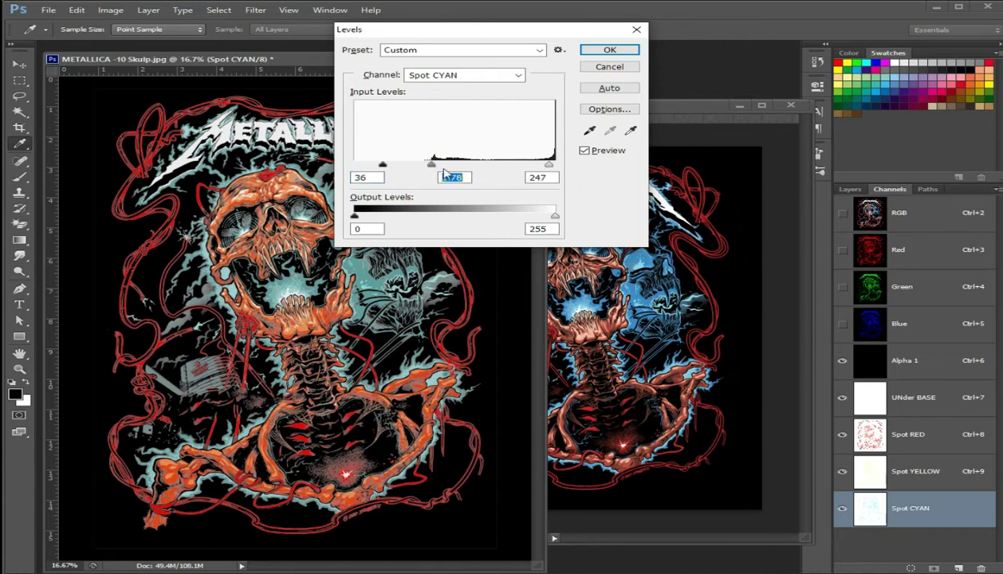
{"action": "left_click_drag", "start_coordinate": [548, 165], "coordinate": [551, 166]}
{"action": "left_click", "coordinate": [550, 165]}
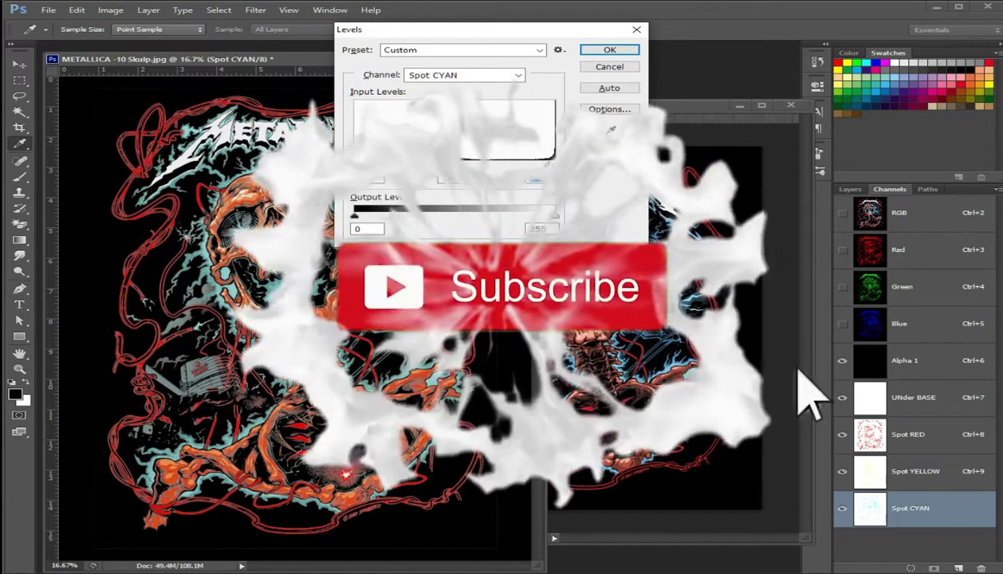
{"action": "left_click", "coordinate": [609, 50]}
{"action": "key", "text": "z"}
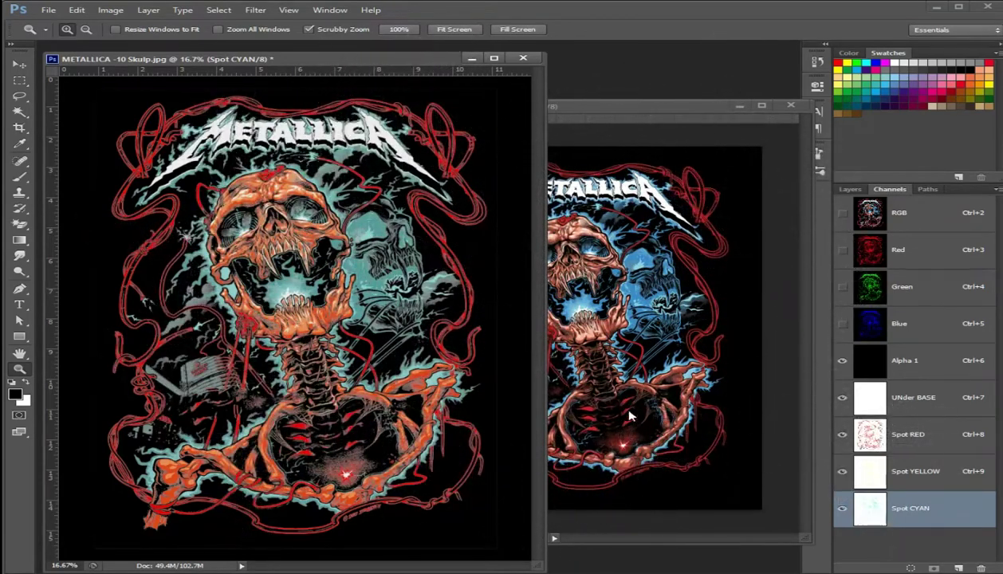
{"action": "double_click", "coordinate": [855, 509]}
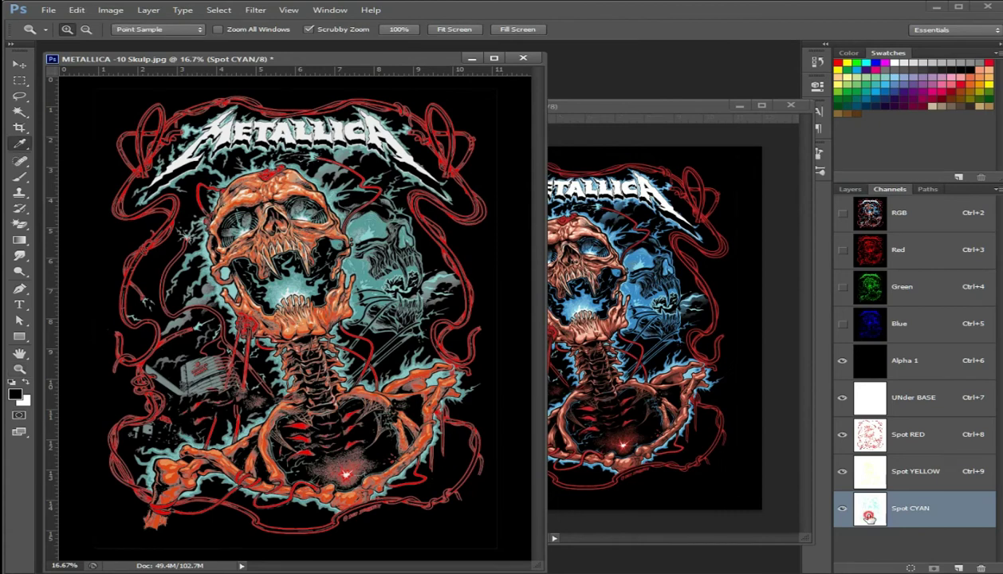
Rename Spot CYAN to Cyan and set its ink colour to the Cyan swatch 00a8ec
{"action": "left_click", "coordinate": [424, 231]}
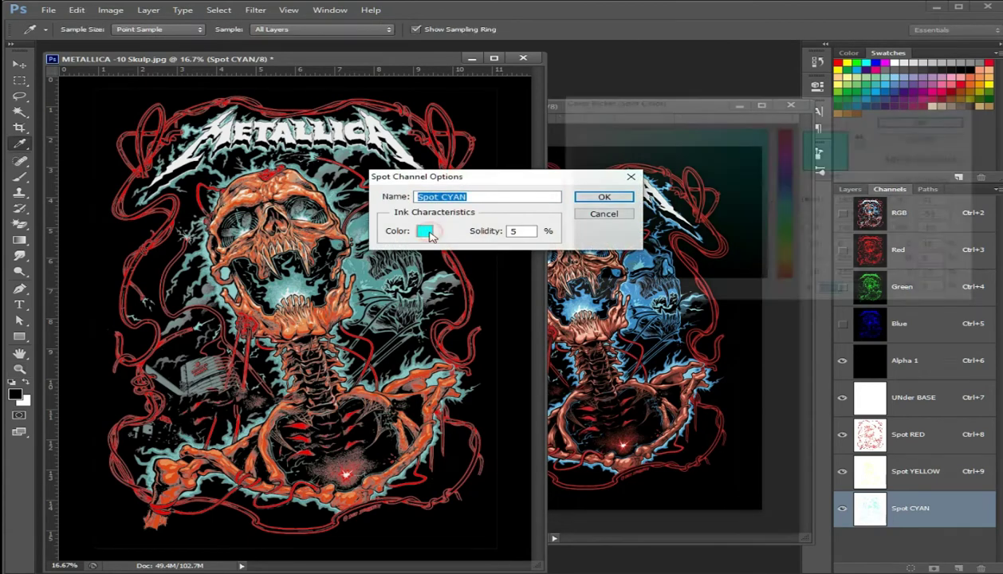
{"action": "left_click", "coordinate": [862, 66]}
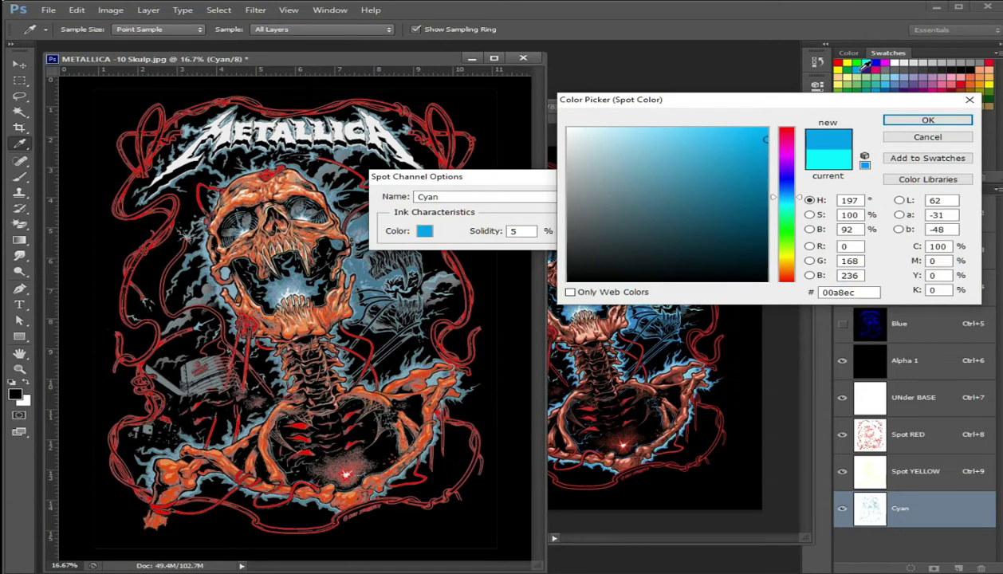
{"action": "left_click", "coordinate": [928, 120]}
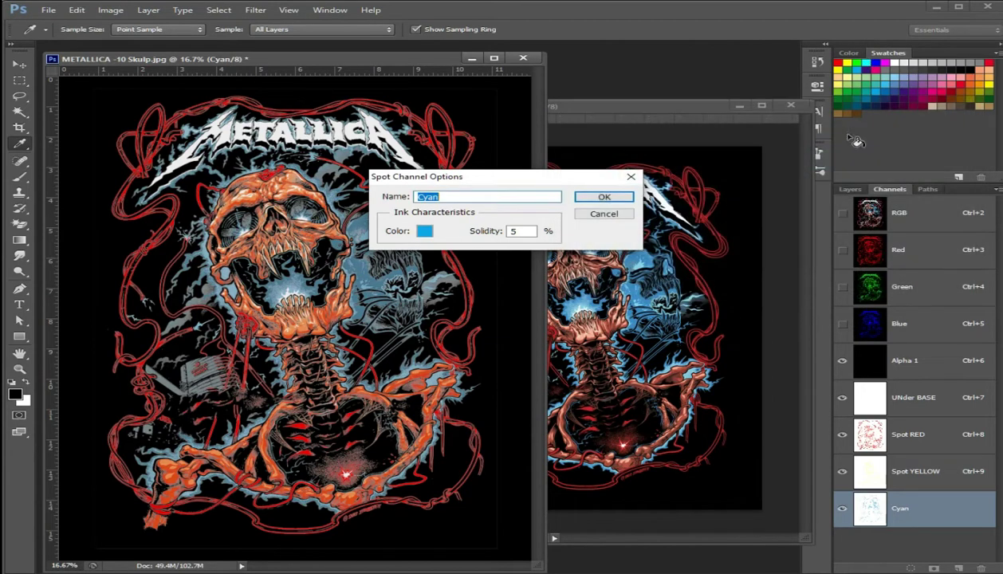
{"action": "left_click", "coordinate": [602, 198]}
{"action": "key", "text": "z"}
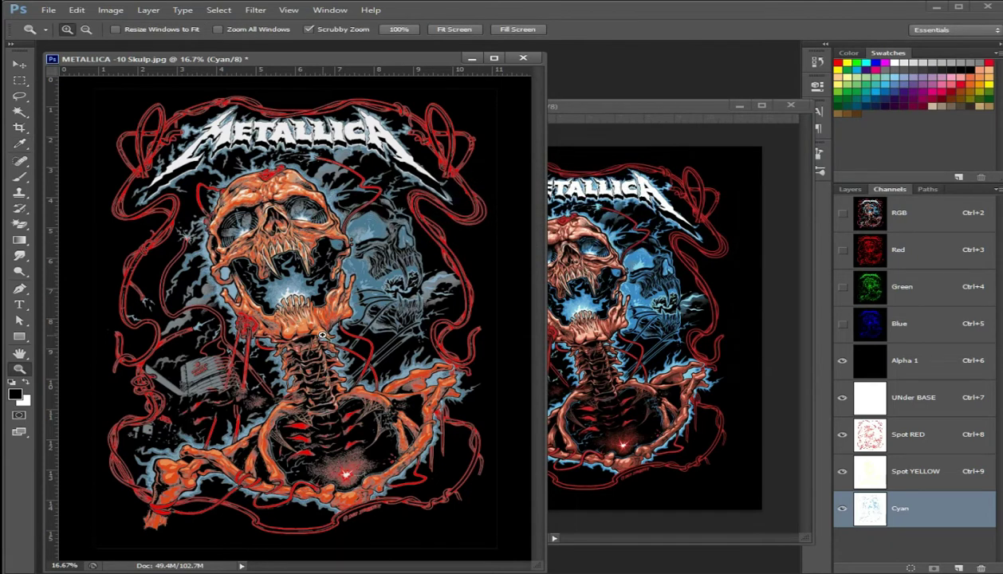
{"action": "left_click", "coordinate": [925, 403]}
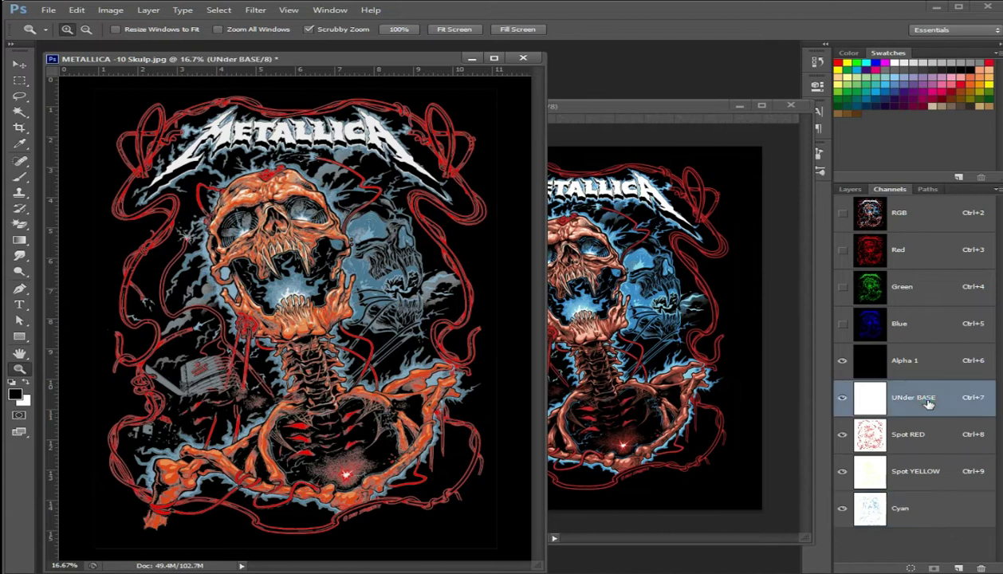
Open Levels on UNder BASE and make a first pass on black, midtone and white inputs
{"action": "left_click_drag", "start_coordinate": [927, 404], "coordinate": [931, 407]}
{"action": "key", "text": "ctrl+l"}
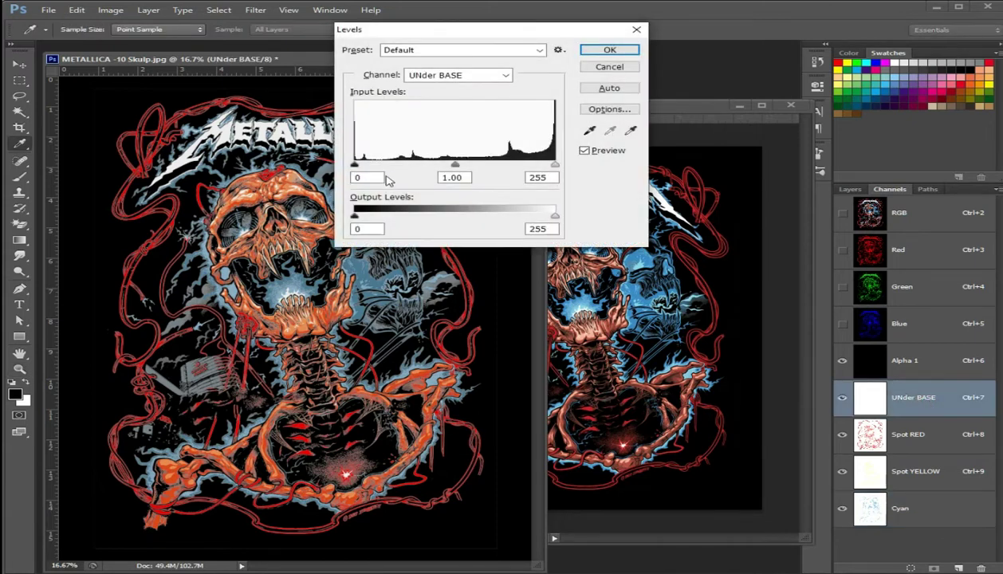
{"action": "left_click_drag", "start_coordinate": [454, 165], "coordinate": [475, 170]}
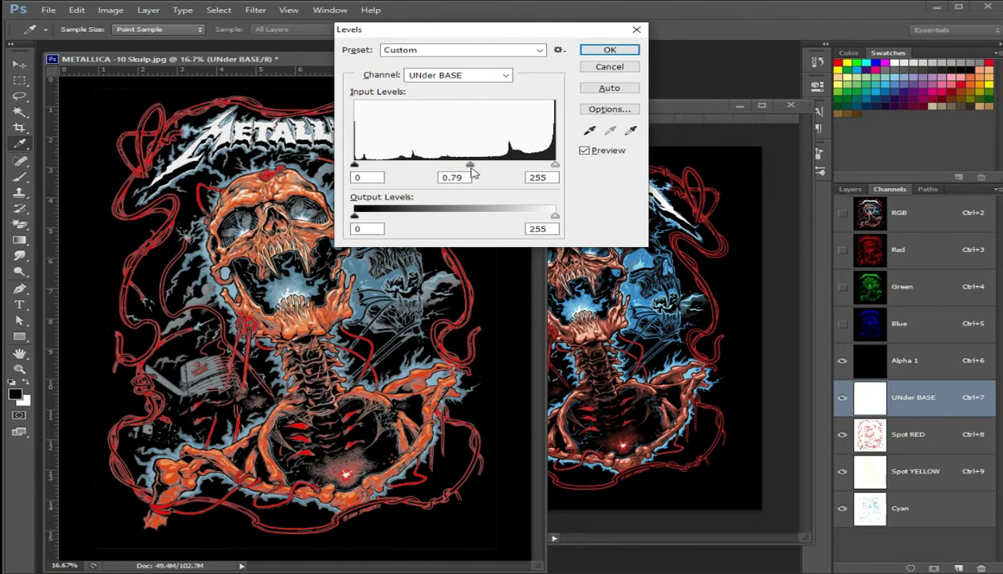
{"action": "left_click_drag", "start_coordinate": [475, 166], "coordinate": [471, 166]}
{"action": "left_click_drag", "start_coordinate": [355, 165], "coordinate": [359, 165]}
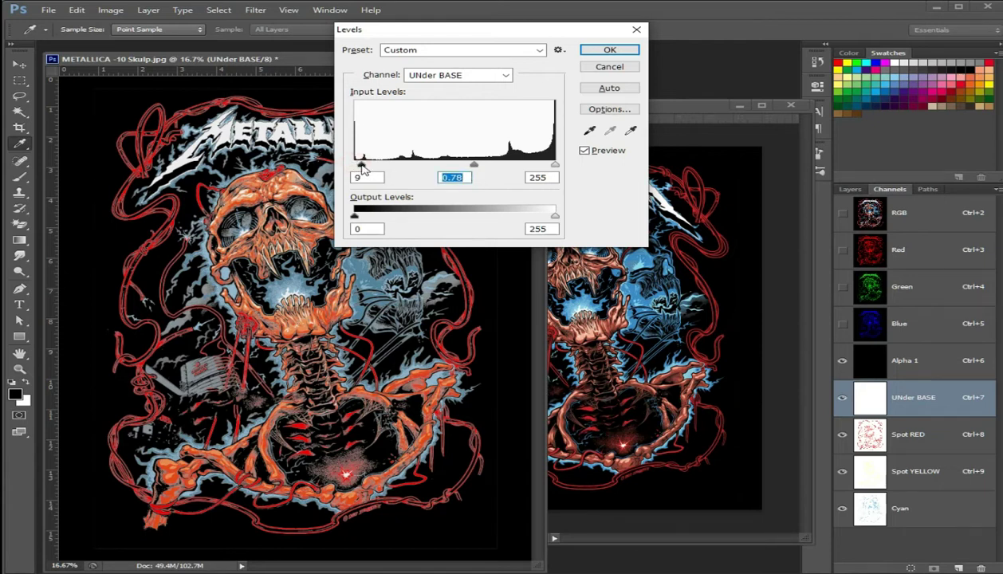
{"action": "left_click", "coordinate": [363, 166]}
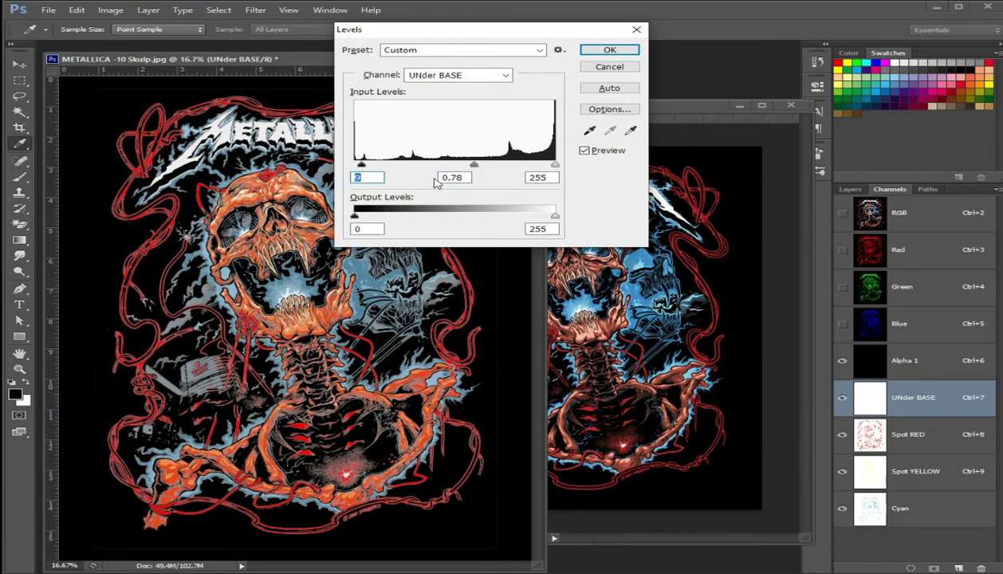
{"action": "left_click_drag", "start_coordinate": [556, 165], "coordinate": [553, 166]}
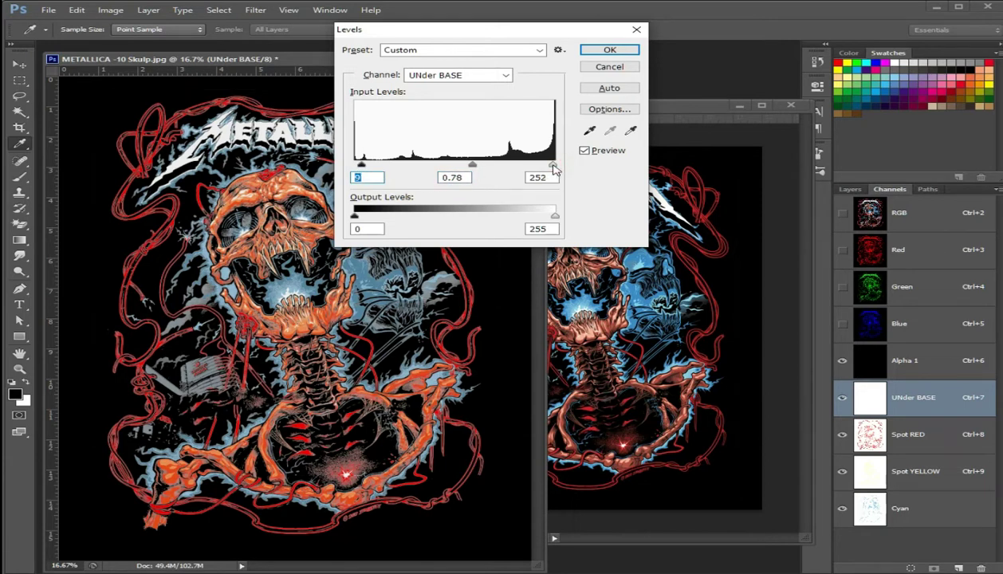
{"action": "left_click", "coordinate": [553, 166]}
Refine the UNder BASE levels to 15 / 1.10 / 251 and apply them
{"action": "left_click_drag", "start_coordinate": [475, 171], "coordinate": [484, 172]}
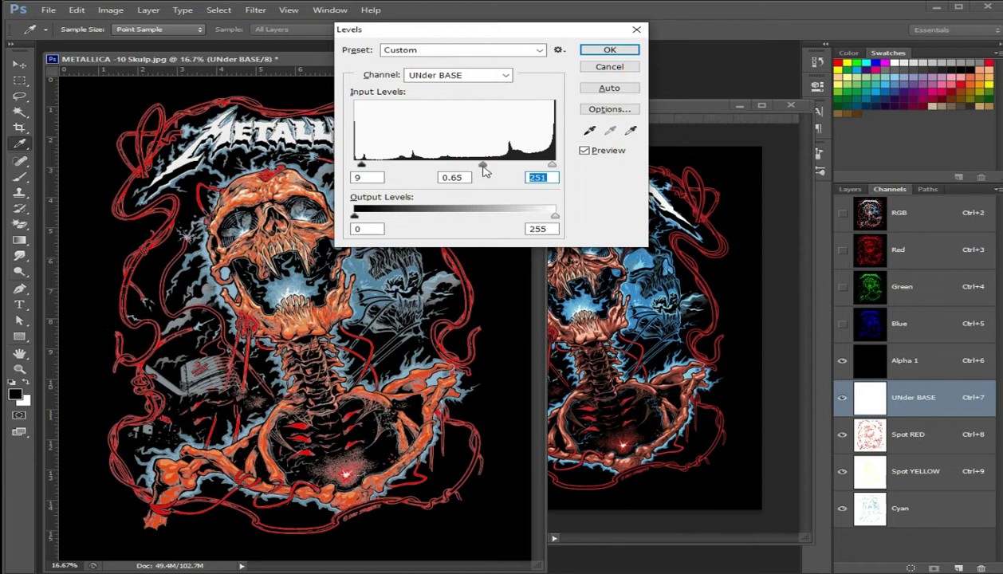
{"action": "left_click_drag", "start_coordinate": [484, 171], "coordinate": [482, 174]}
{"action": "left_click_drag", "start_coordinate": [480, 169], "coordinate": [464, 168]}
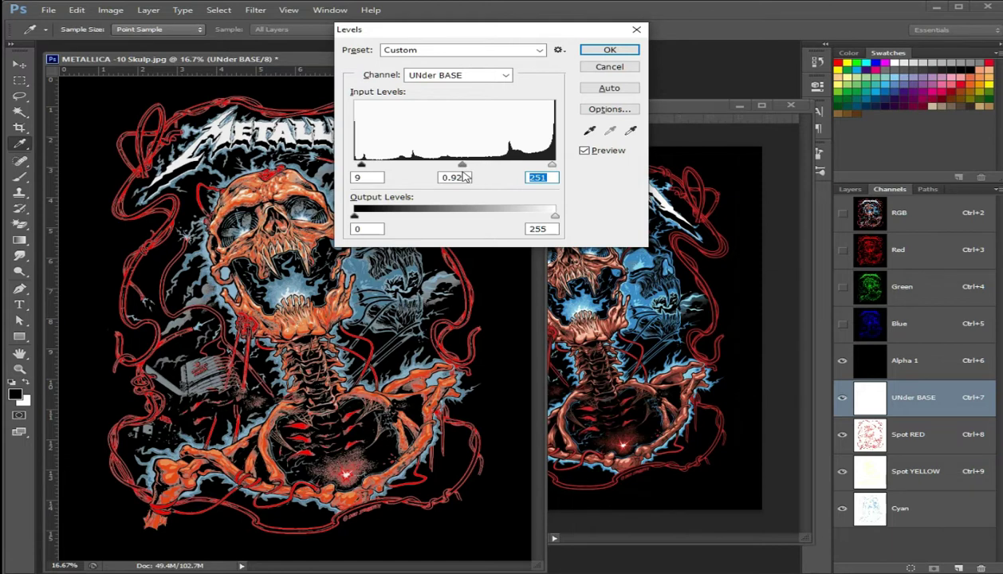
{"action": "left_click_drag", "start_coordinate": [464, 177], "coordinate": [453, 177]}
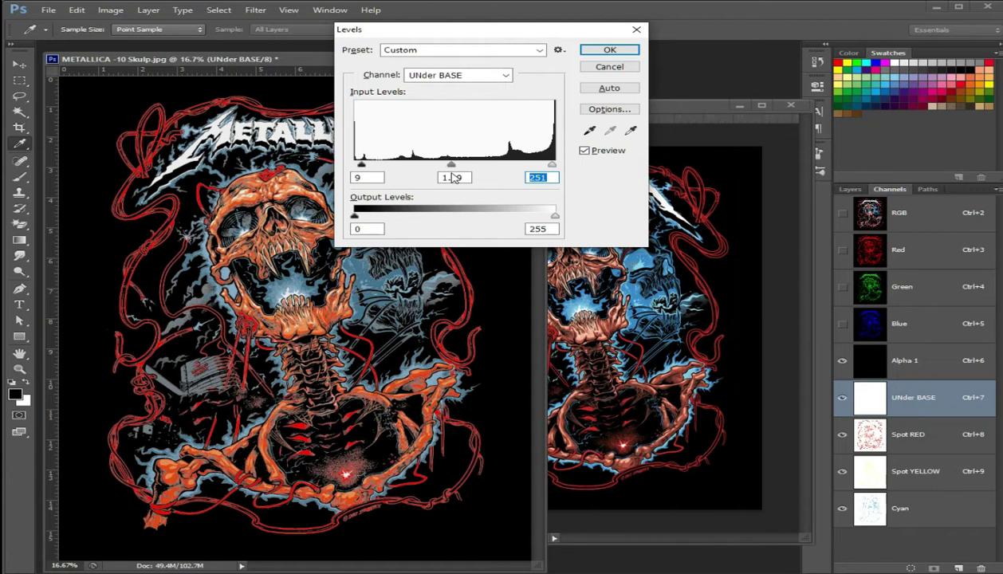
{"action": "double_click", "coordinate": [452, 177]}
{"action": "left_click_drag", "start_coordinate": [361, 163], "coordinate": [368, 165]}
{"action": "left_click_drag", "start_coordinate": [452, 166], "coordinate": [449, 166]}
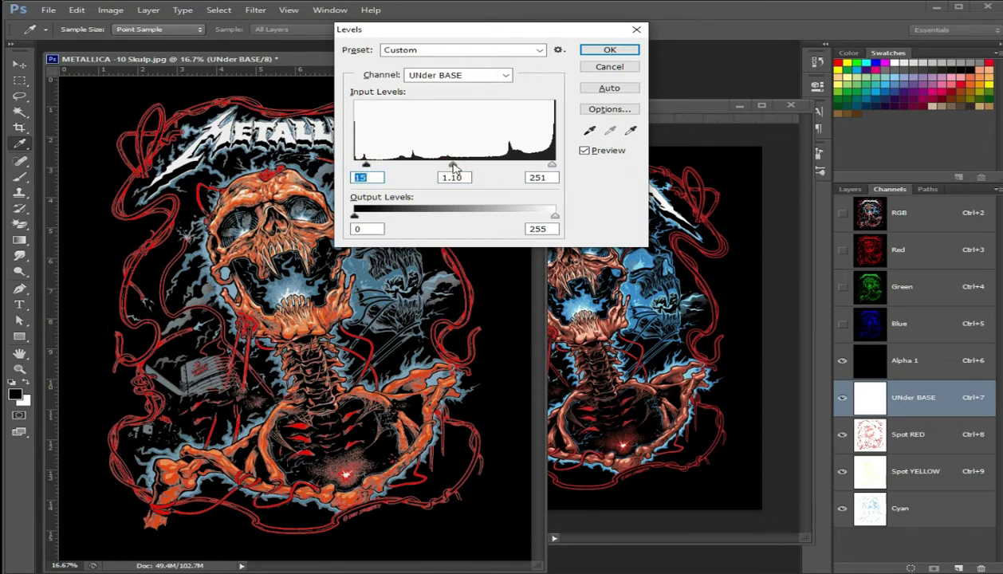
{"action": "left_click", "coordinate": [453, 166]}
{"action": "left_click", "coordinate": [610, 50]}
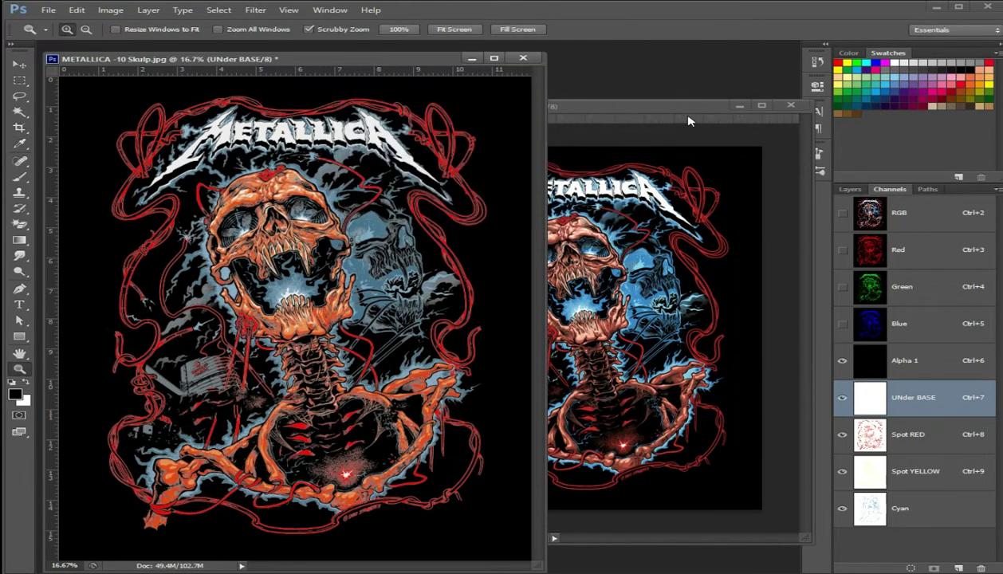
Close the reference document, dock the artwork, and delete its RGB, Red, Green and Blue channels
{"action": "left_click", "coordinate": [650, 110]}
{"action": "left_click", "coordinate": [790, 106]}
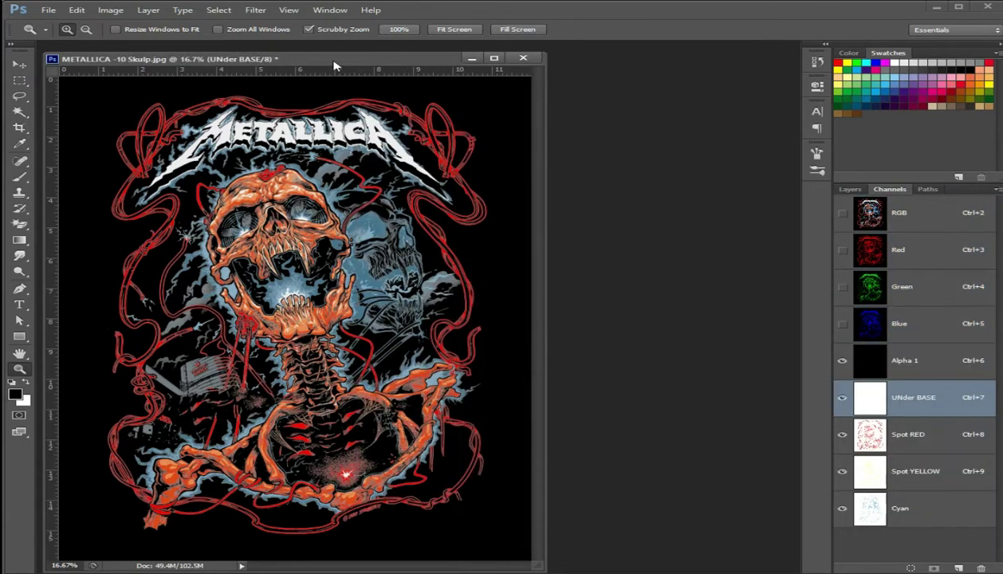
{"action": "left_click_drag", "start_coordinate": [335, 65], "coordinate": [341, 47]}
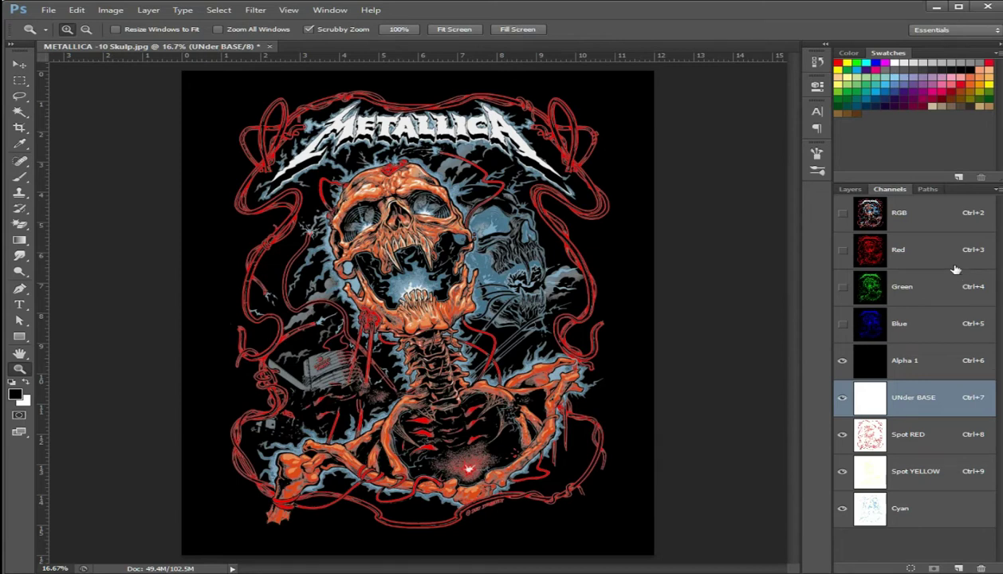
{"action": "left_click", "coordinate": [927, 219]}
{"action": "right_click", "coordinate": [927, 217]}
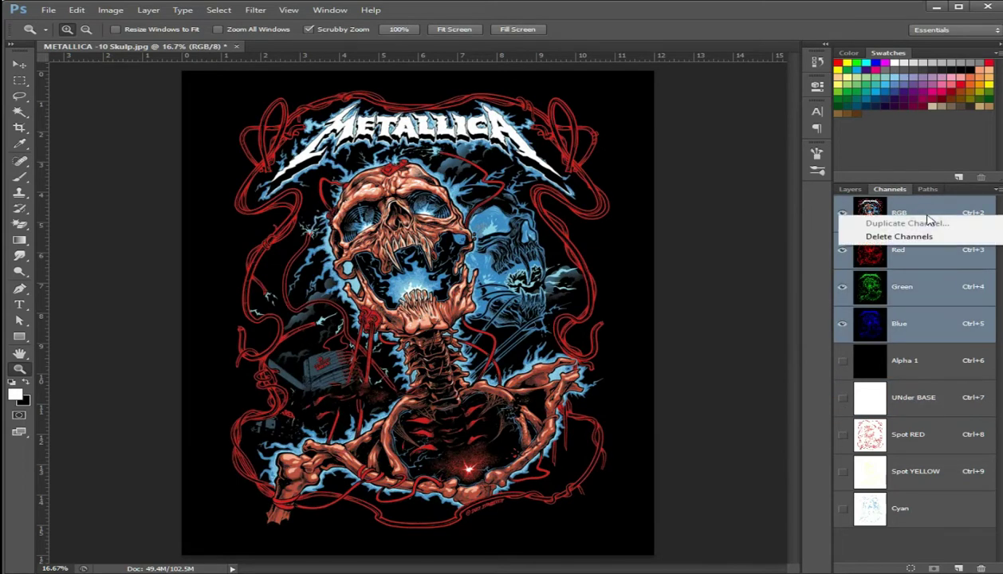
{"action": "left_click", "coordinate": [917, 236]}
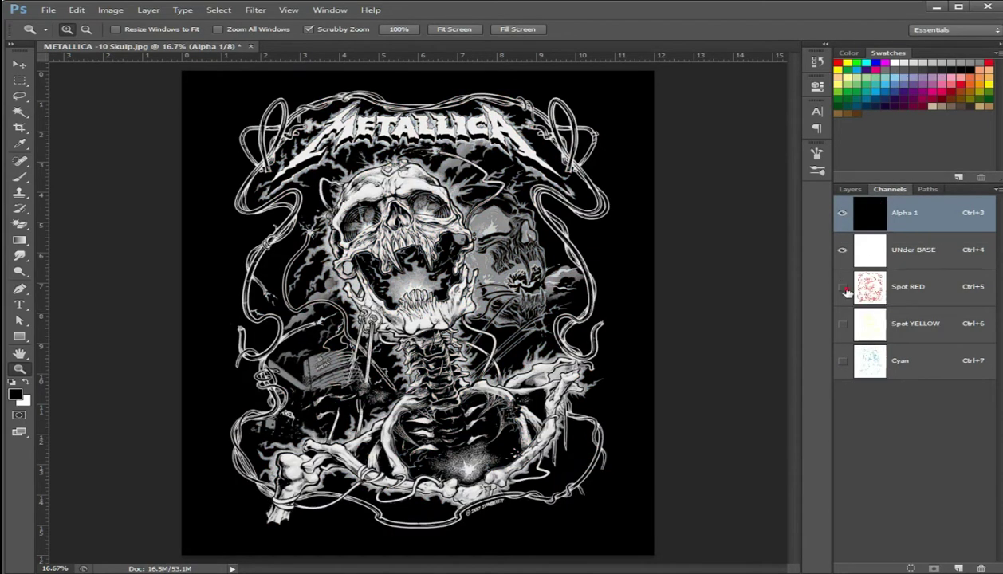
Make Spot RED, Spot YELLOW and Cyan visible, toggling Cyan to compare
{"action": "left_click", "coordinate": [842, 287]}
{"action": "left_click", "coordinate": [842, 324]}
{"action": "left_click", "coordinate": [842, 360]}
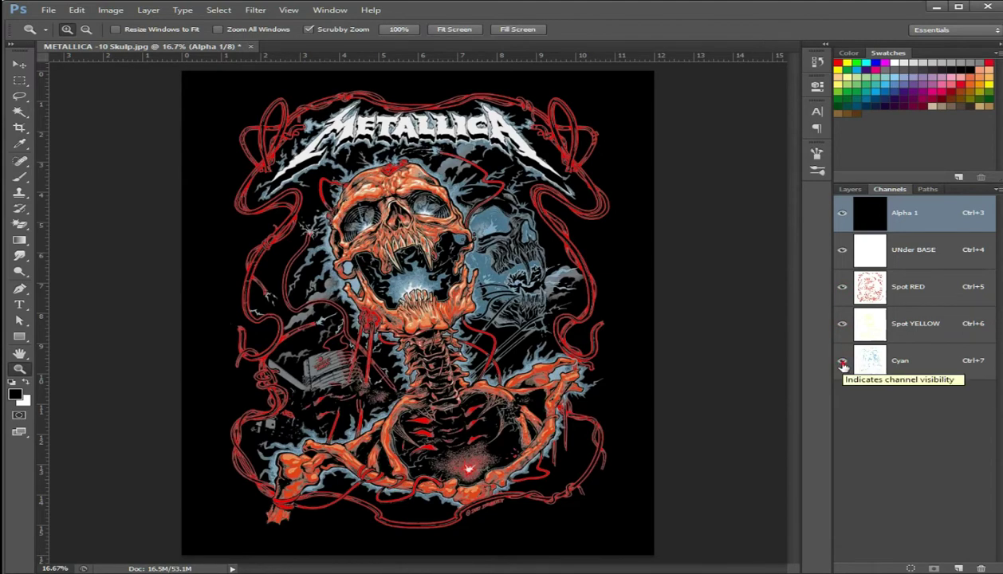
{"action": "left_click", "coordinate": [843, 363]}
{"action": "left_click", "coordinate": [843, 364]}
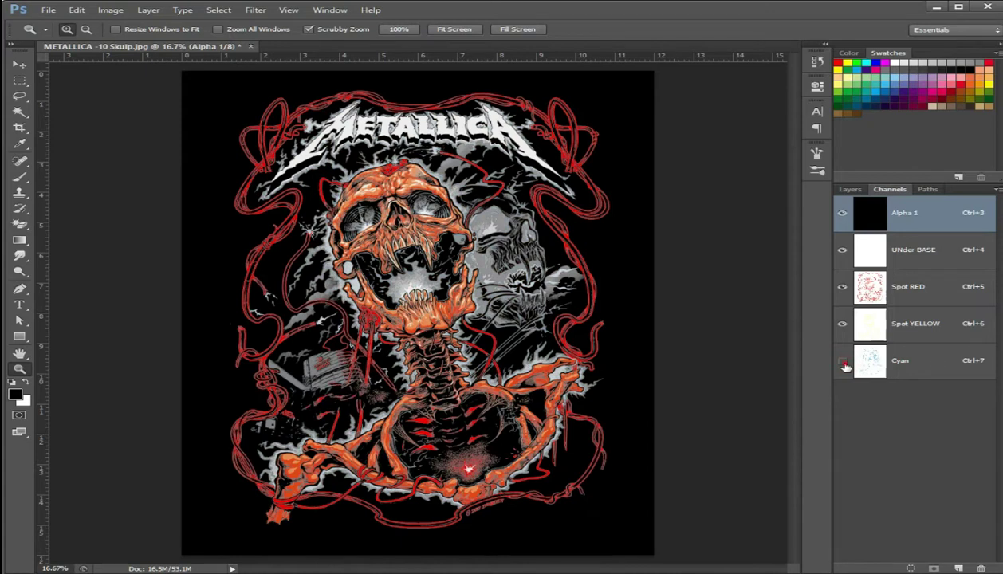
{"action": "left_click", "coordinate": [843, 364]}
Toggle Spot YELLOW, Spot RED, Cyan and UNder BASE on and off to compare previews
{"action": "left_click", "coordinate": [843, 325]}
{"action": "left_click", "coordinate": [843, 326]}
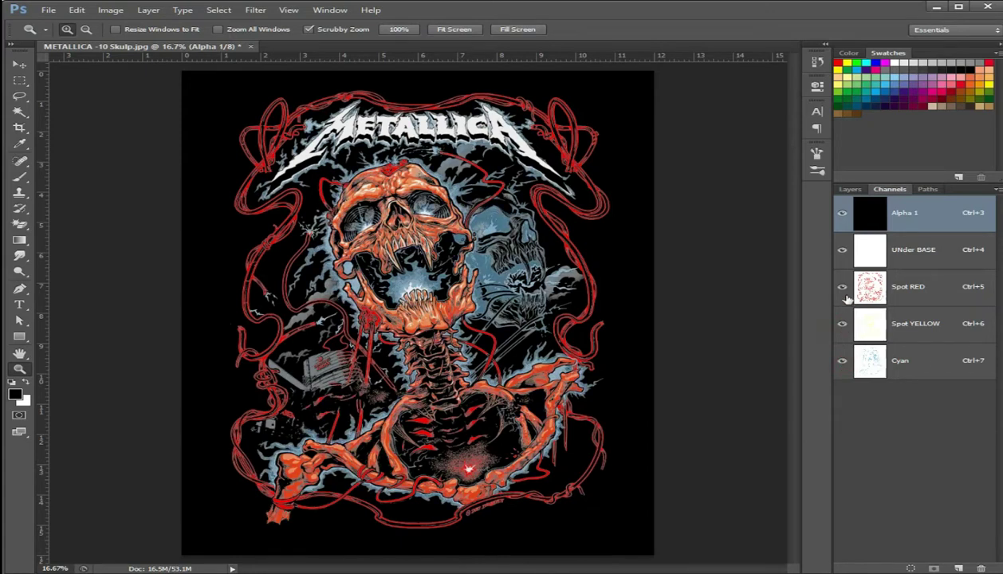
{"action": "left_click", "coordinate": [842, 287]}
{"action": "left_click", "coordinate": [842, 250]}
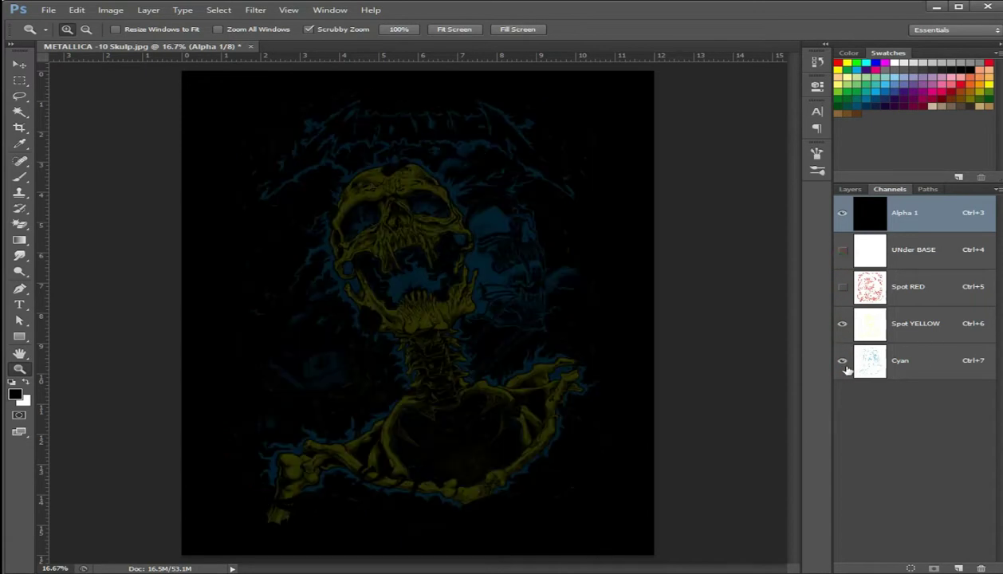
{"action": "left_click", "coordinate": [843, 326]}
{"action": "left_click", "coordinate": [844, 326]}
{"action": "left_click", "coordinate": [842, 360]}
{"action": "left_click", "coordinate": [842, 287]}
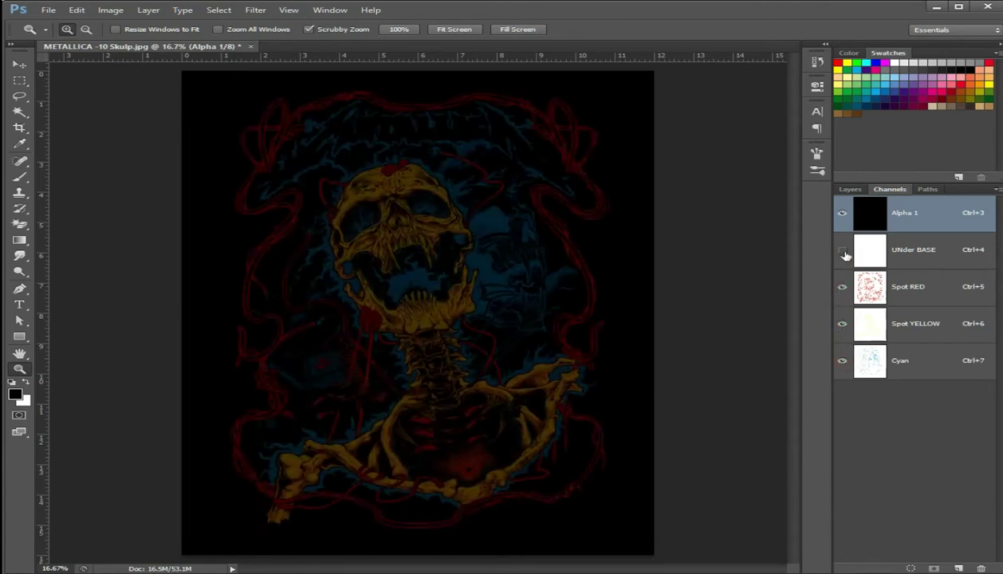
{"action": "left_click", "coordinate": [844, 252]}
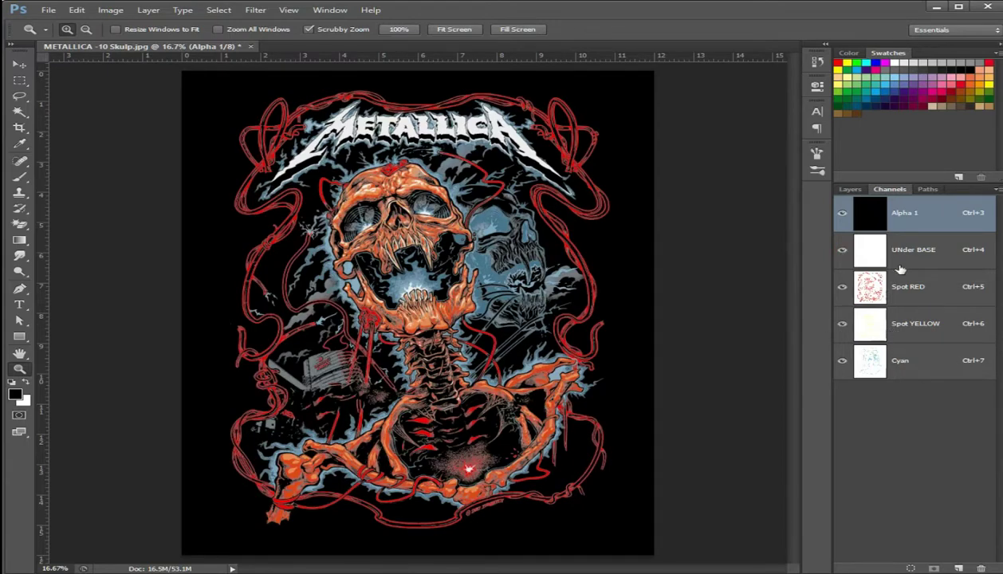
Delete the Alpha 1 channel and open the Channels panel menu
{"action": "right_click", "coordinate": [930, 216]}
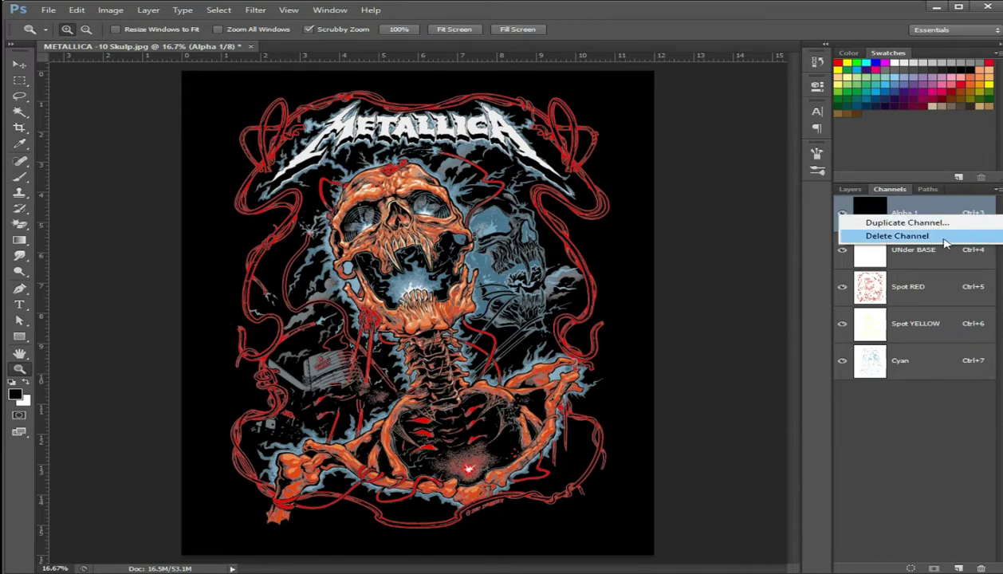
{"action": "left_click", "coordinate": [943, 238]}
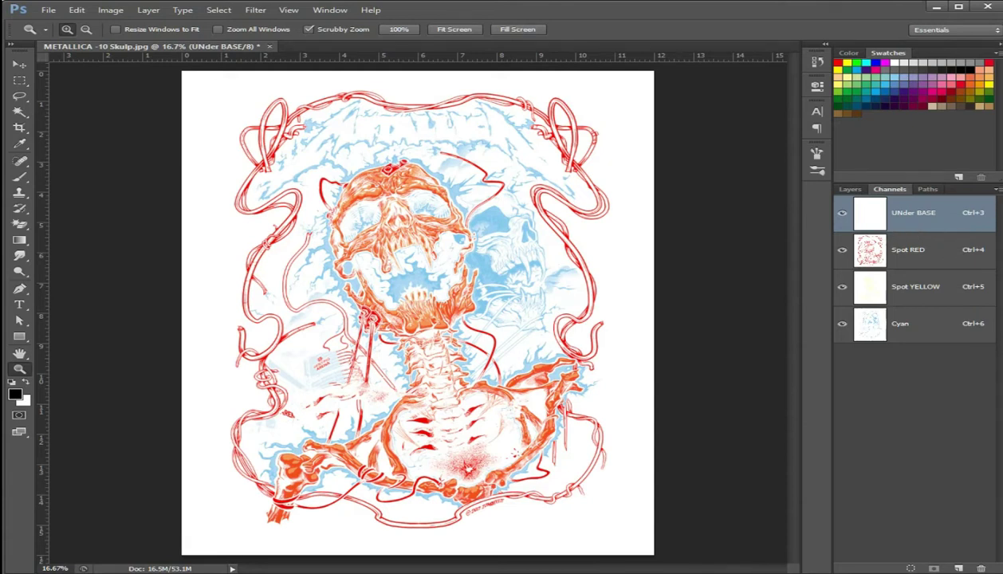
{"action": "left_click", "coordinate": [997, 189]}
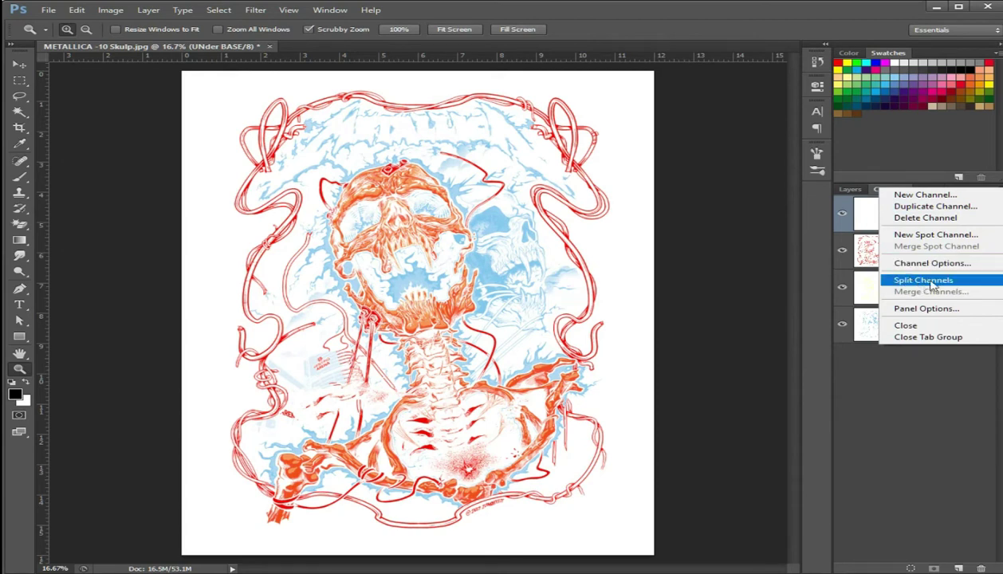
Split the channels into separate documents and fit the Cyan and UNder BASE images on screen
{"action": "left_click", "coordinate": [958, 284]}
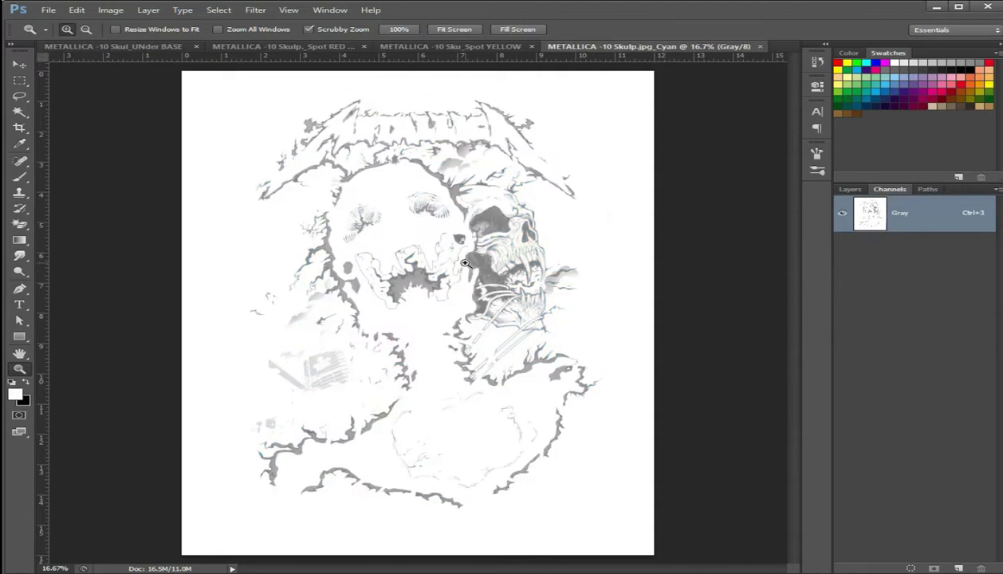
{"action": "right_click", "coordinate": [351, 233]}
{"action": "left_click", "coordinate": [358, 238]}
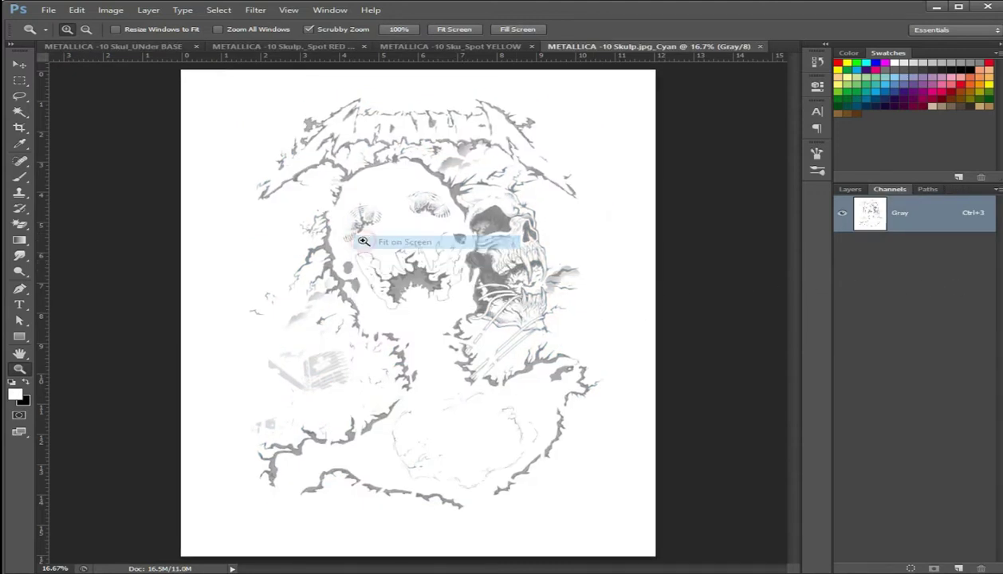
{"action": "left_click", "coordinate": [118, 48]}
{"action": "right_click", "coordinate": [233, 152]}
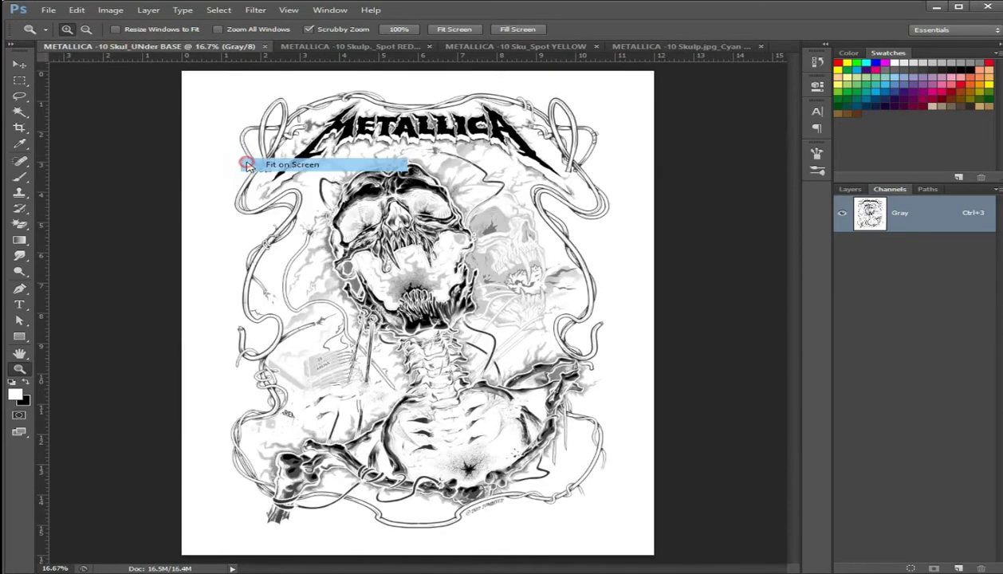
{"action": "left_click", "coordinate": [295, 161]}
Fit the Spot RED, Spot YELLOW and Cyan documents on screen, ending on UNder BASE
{"action": "left_click", "coordinate": [327, 47]}
{"action": "right_click", "coordinate": [312, 123]}
{"action": "left_click", "coordinate": [323, 130]}
{"action": "left_click", "coordinate": [479, 47]}
{"action": "right_click", "coordinate": [411, 134]}
{"action": "left_click", "coordinate": [431, 146]}
{"action": "left_click", "coordinate": [621, 46]}
{"action": "right_click", "coordinate": [455, 126]}
{"action": "left_click", "coordinate": [466, 131]}
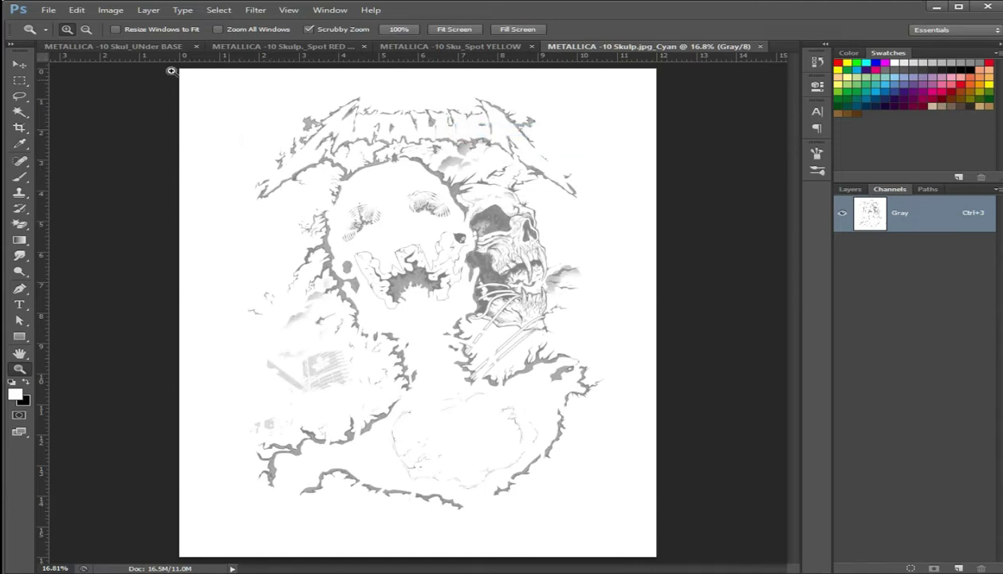
{"action": "left_click", "coordinate": [94, 49]}
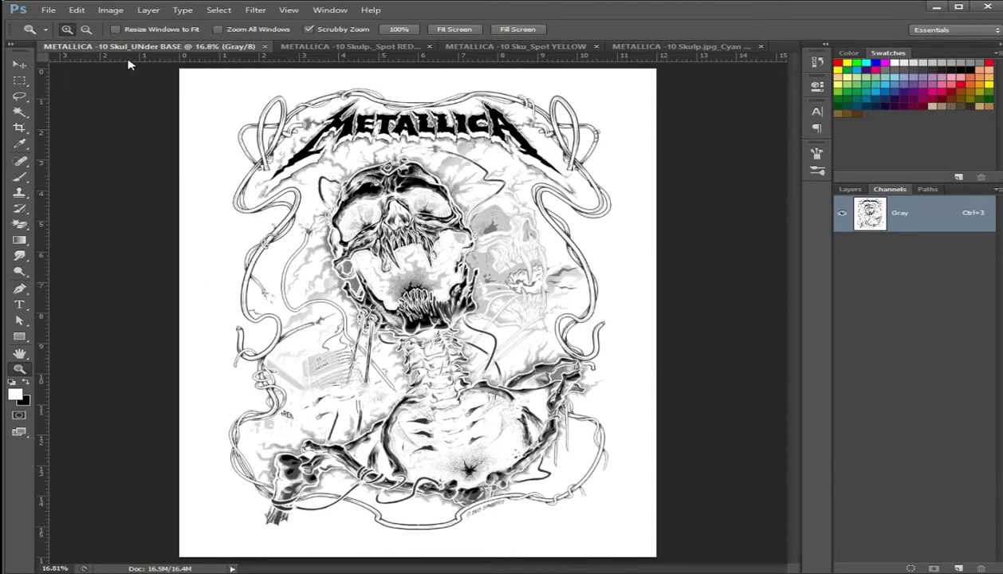
Start a 300 pixels/inch Halftone Screen bitmap conversion of UNder BASE, reaching the halftone settings
{"action": "left_click", "coordinate": [110, 10]}
{"action": "mouse_move", "coordinate": [119, 24]}
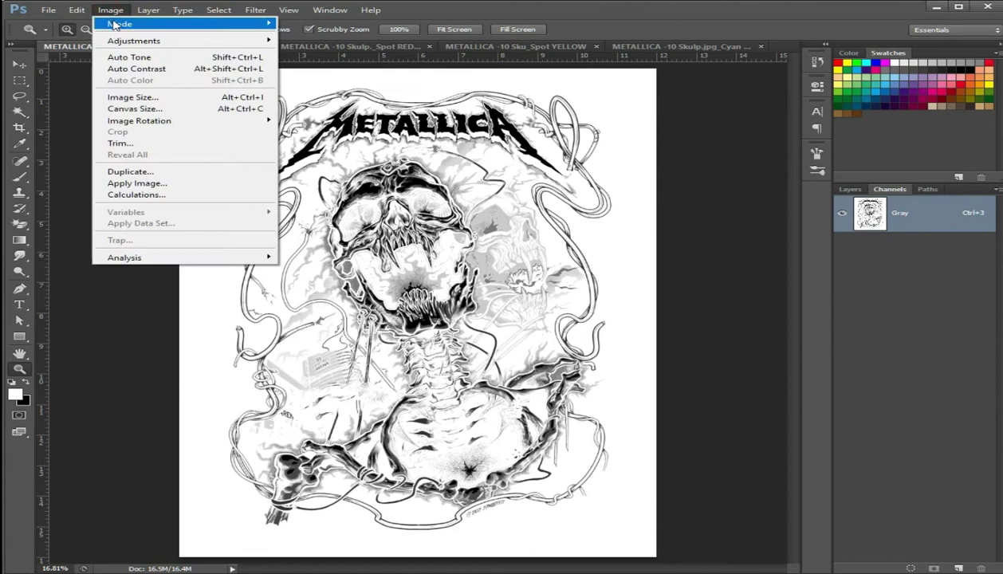
{"action": "left_click", "coordinate": [294, 24]}
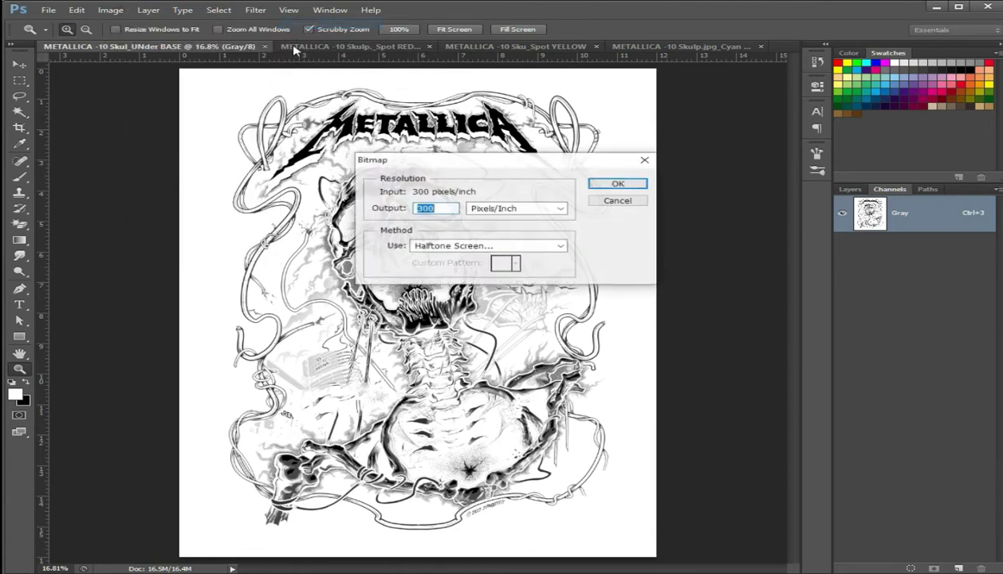
{"action": "left_click_drag", "start_coordinate": [442, 163], "coordinate": [139, 92]}
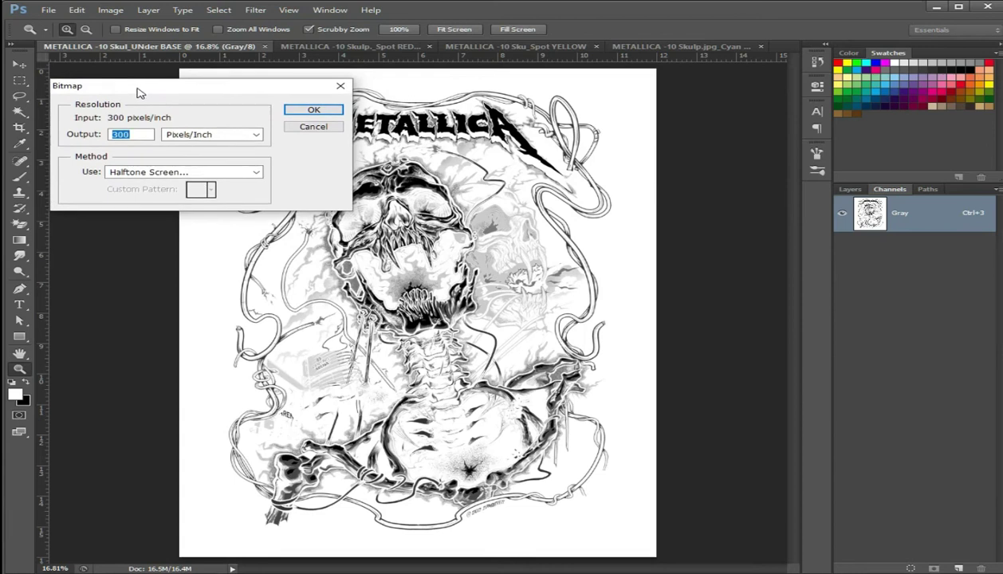
{"action": "left_click", "coordinate": [156, 175]}
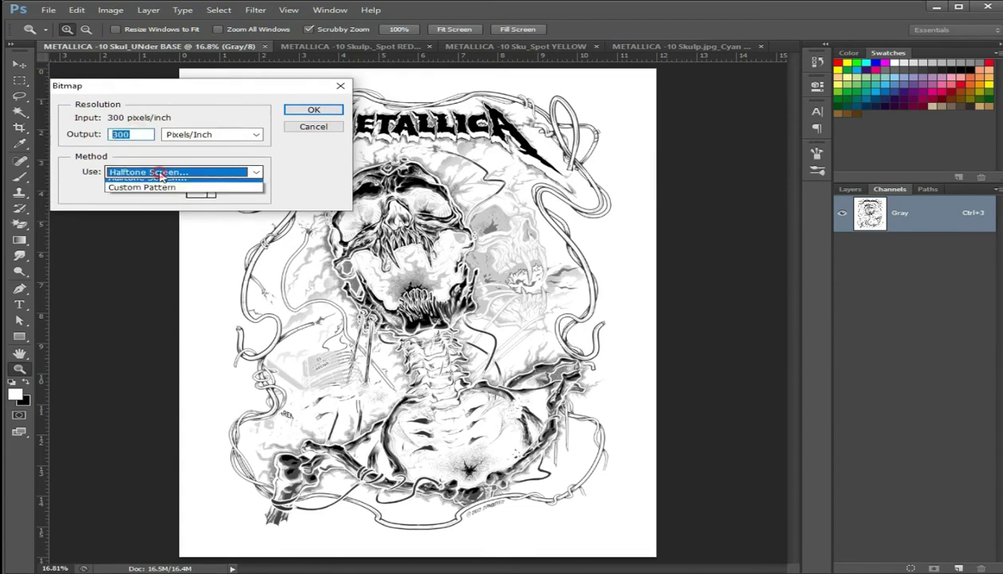
{"action": "left_click", "coordinate": [163, 214]}
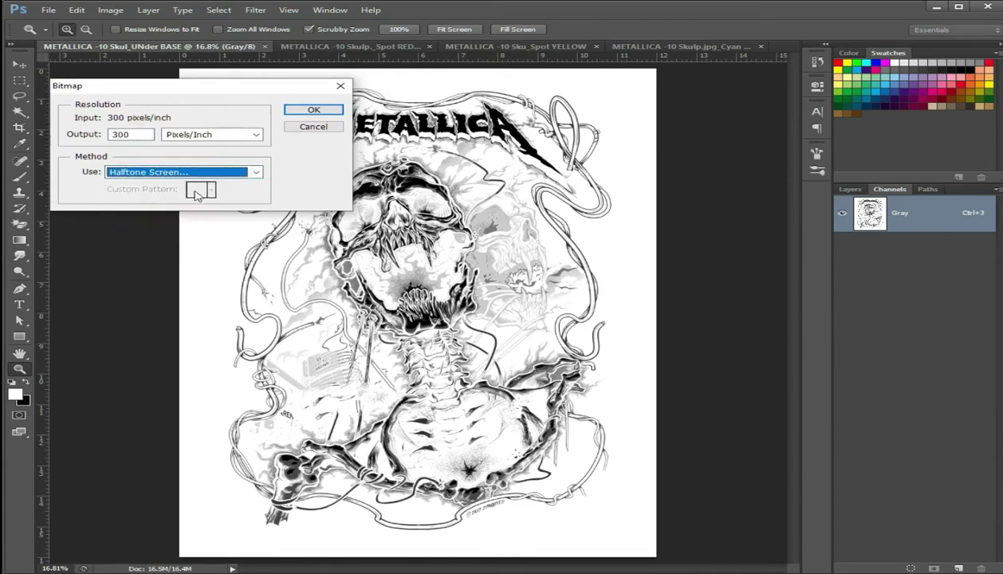
{"action": "left_click", "coordinate": [256, 136]}
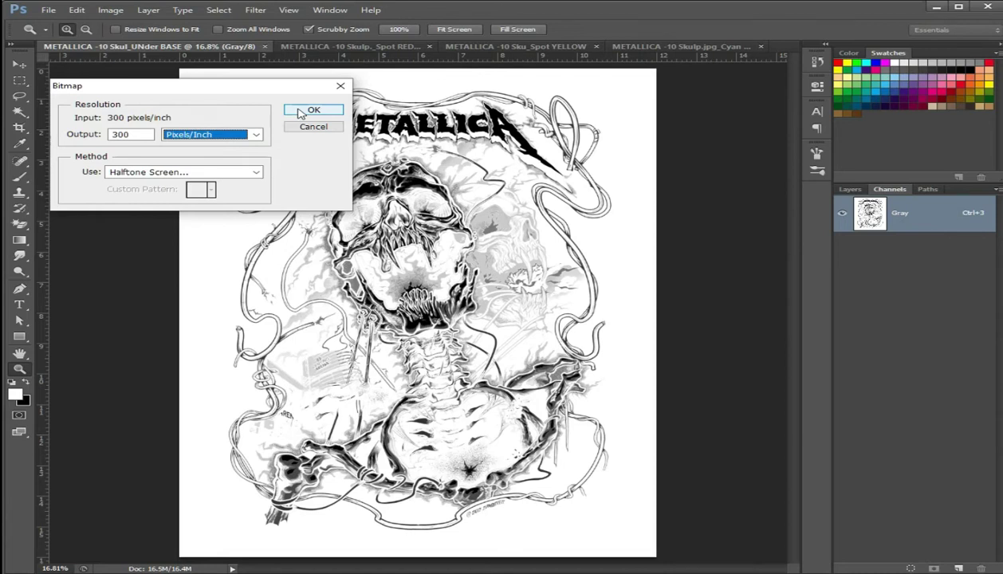
{"action": "left_click", "coordinate": [300, 113]}
{"action": "left_click_drag", "start_coordinate": [512, 293], "coordinate": [68, 91]}
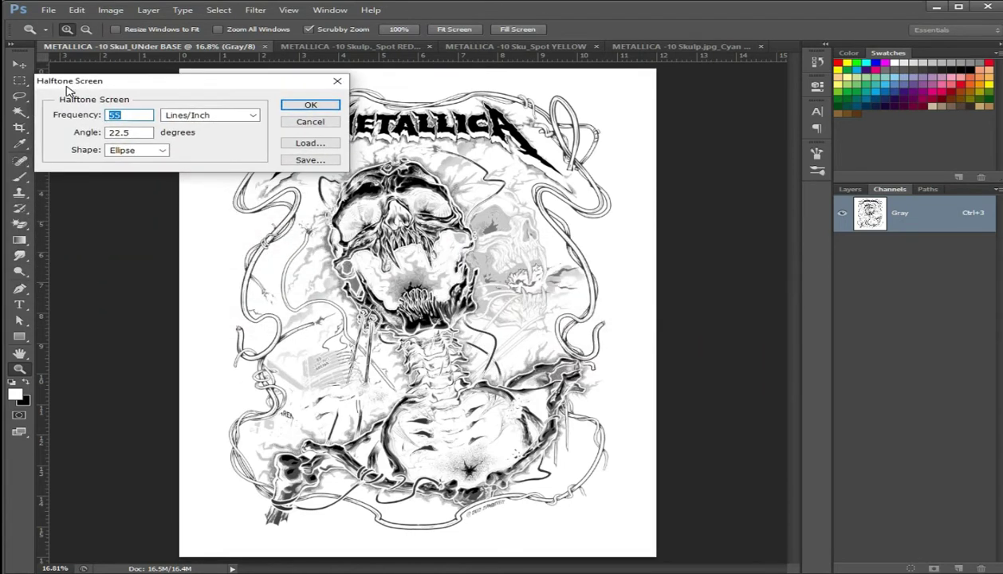
Apply a Diamond-shape halftone screen in lines per inch, converting UNder BASE to bitmap
{"action": "left_click", "coordinate": [107, 133]}
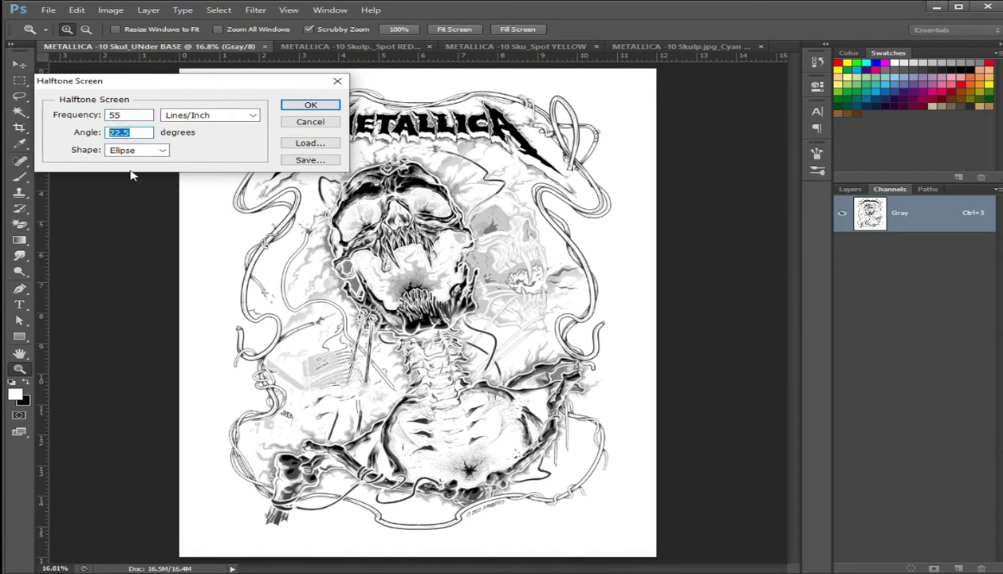
{"action": "left_click", "coordinate": [149, 150]}
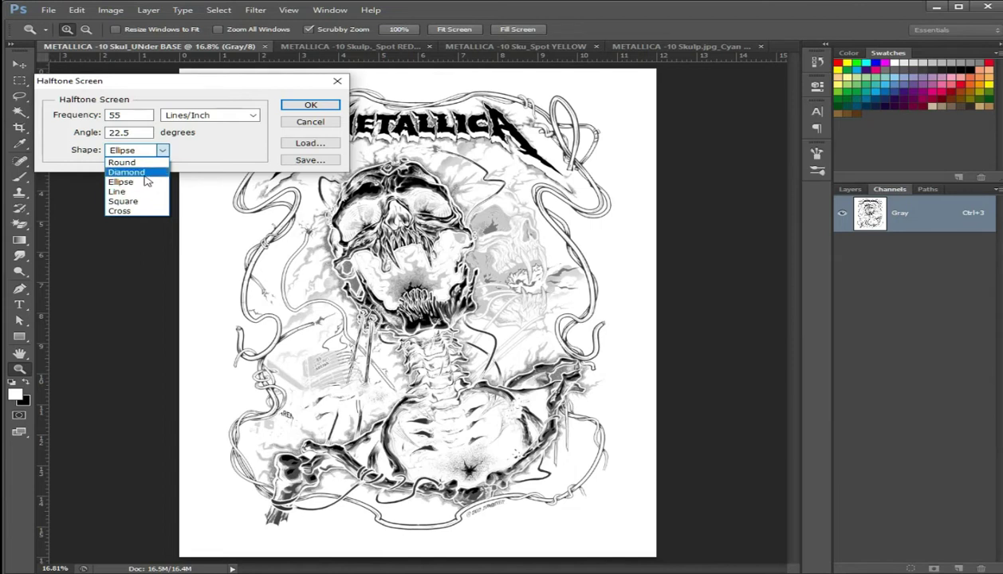
{"action": "left_click", "coordinate": [146, 179]}
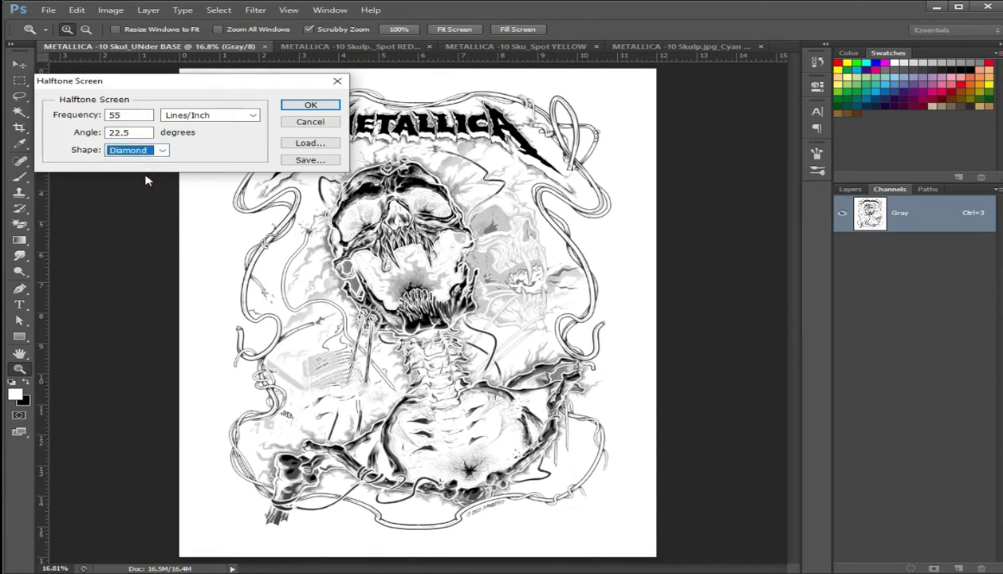
{"action": "key", "text": "shift+Tab"}
{"action": "key", "text": "shift+Tab"}
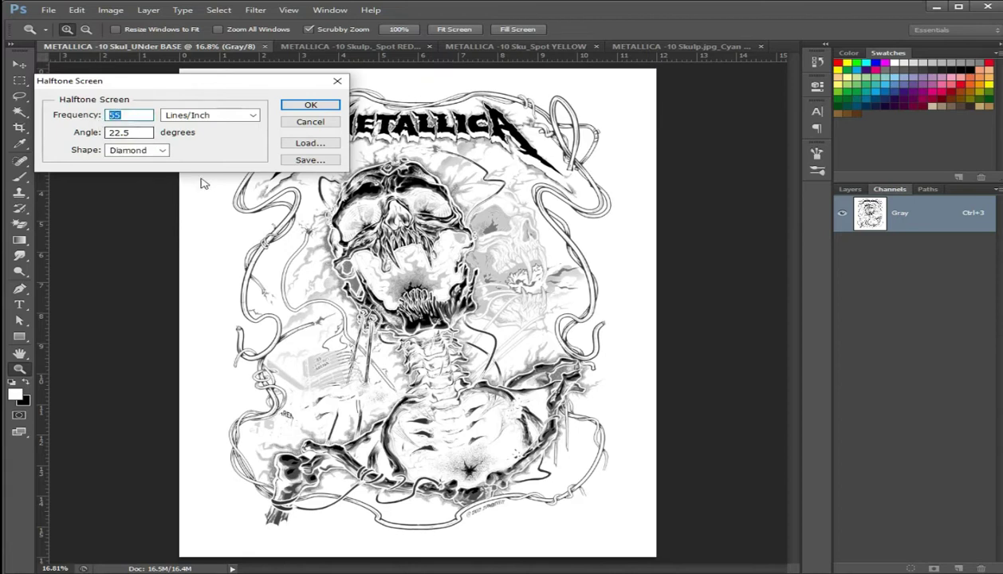
{"action": "left_click", "coordinate": [252, 115]}
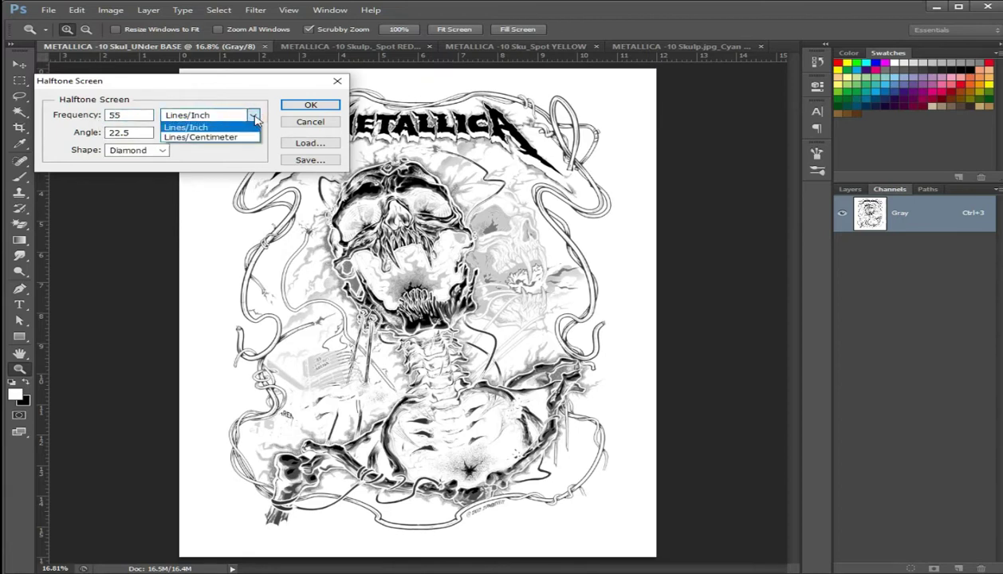
{"action": "left_click", "coordinate": [255, 118]}
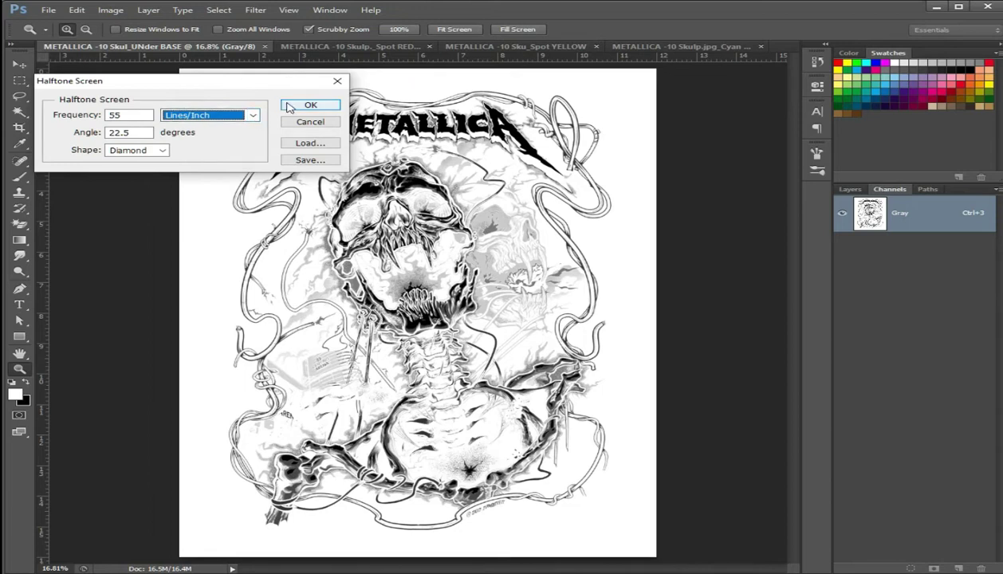
{"action": "left_click", "coordinate": [289, 107]}
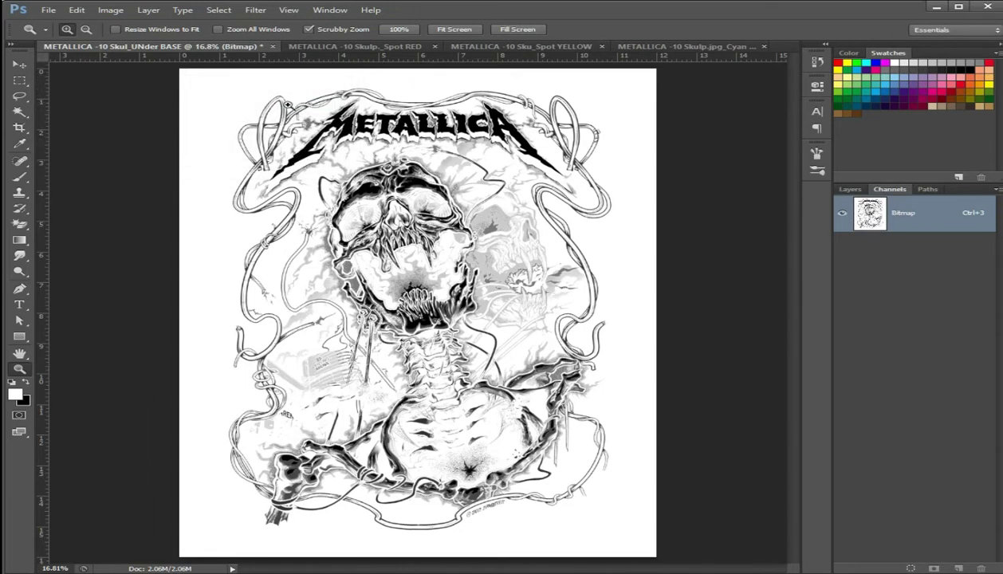
Zoom and pan across the skull's jaw, teeth and eye socket to inspect halftone dots, then fit the artwork on screen
{"action": "left_click", "coordinate": [443, 253]}
{"action": "left_click_drag", "start_coordinate": [450, 257], "coordinate": [451, 257]}
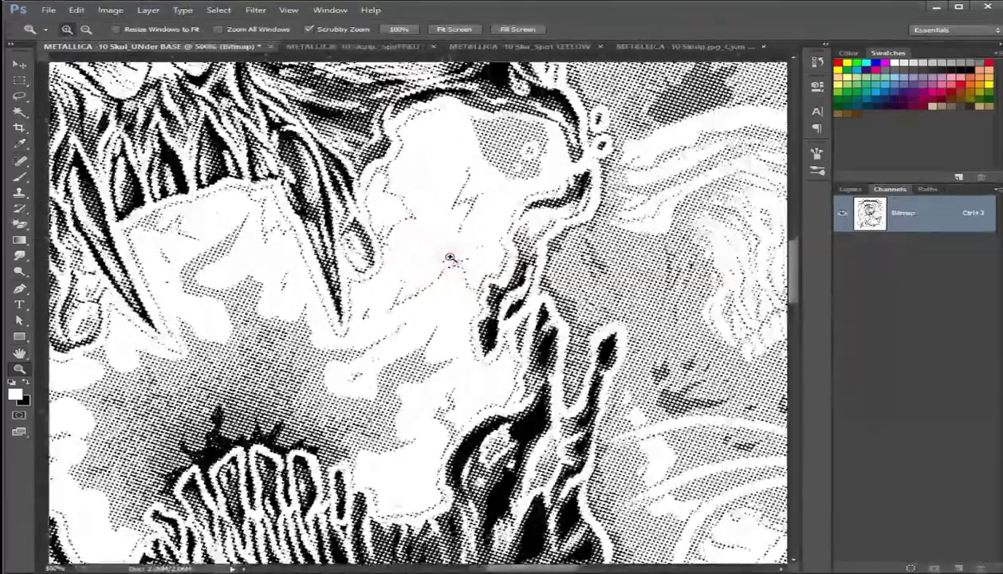
{"action": "key", "text": "h"}
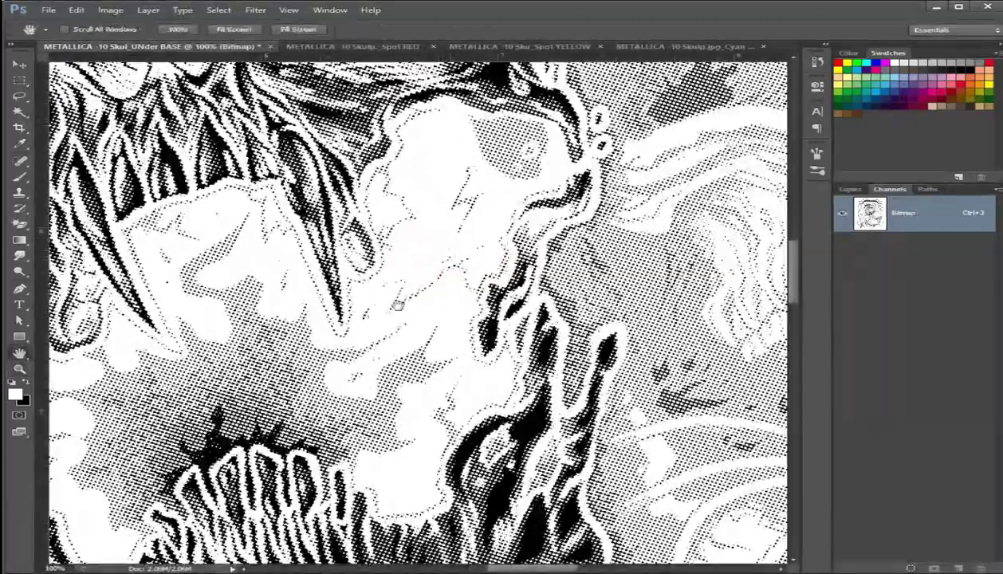
{"action": "left_click_drag", "start_coordinate": [397, 305], "coordinate": [547, 365]}
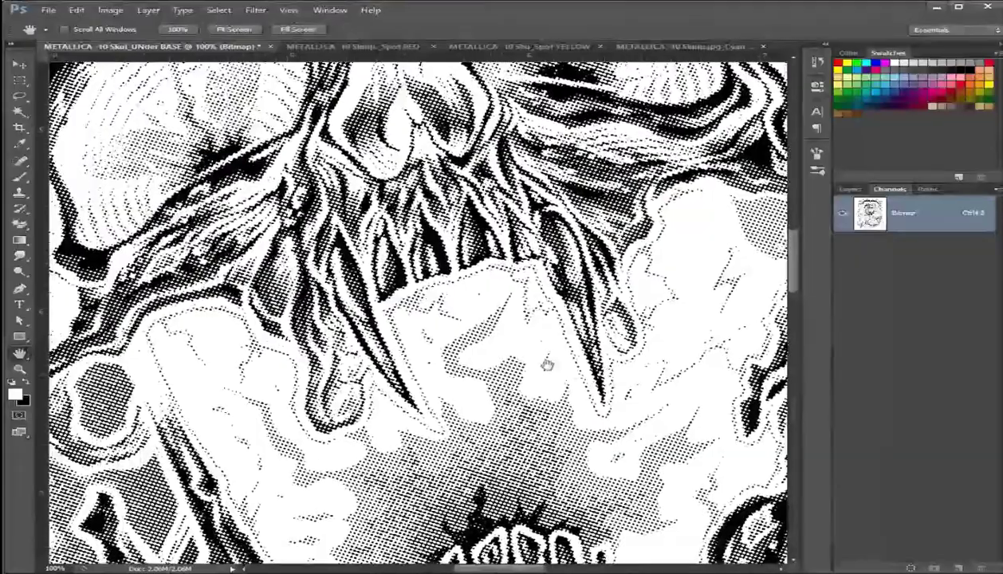
{"action": "mouse_move", "coordinate": [358, 348]}
{"action": "left_mouse_down"}
{"action": "mouse_move", "coordinate": [402, 285]}
{"action": "mouse_move", "coordinate": [378, 280]}
{"action": "left_mouse_up"}
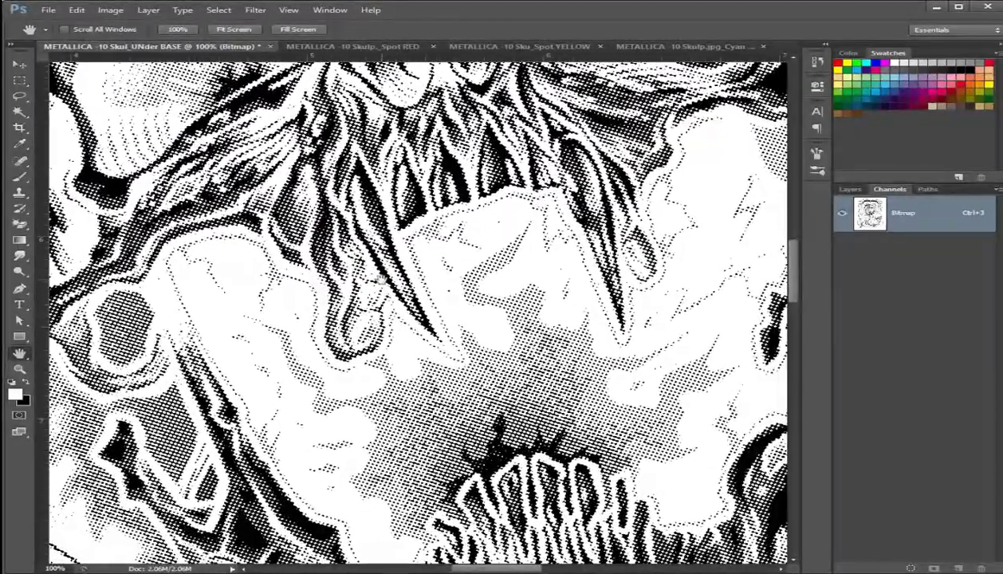
{"action": "mouse_move", "coordinate": [378, 278]}
{"action": "left_mouse_down"}
{"action": "mouse_move", "coordinate": [294, 340]}
{"action": "mouse_move", "coordinate": [371, 347]}
{"action": "left_mouse_up"}
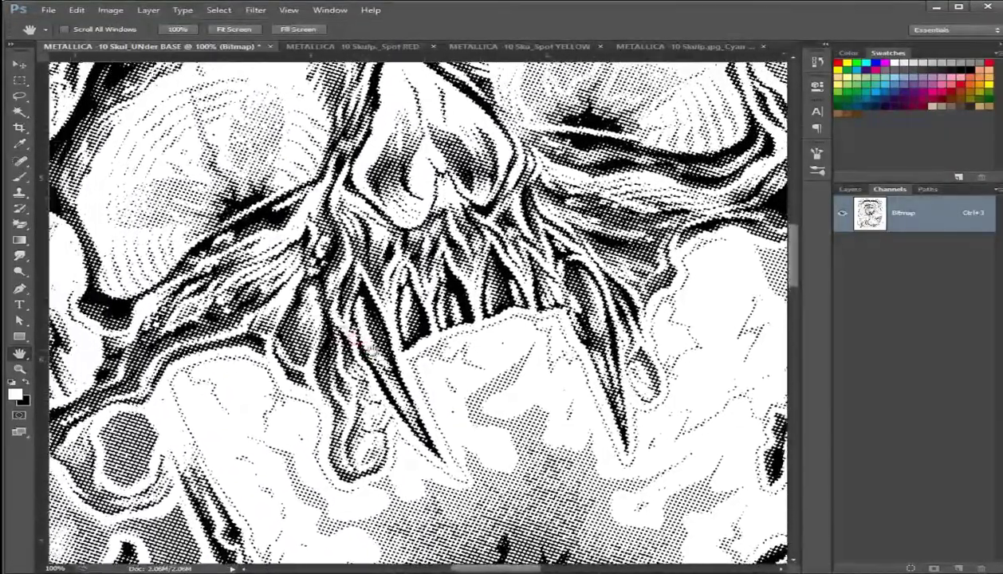
{"action": "key", "text": "z"}
{"action": "left_click", "coordinate": [371, 338]}
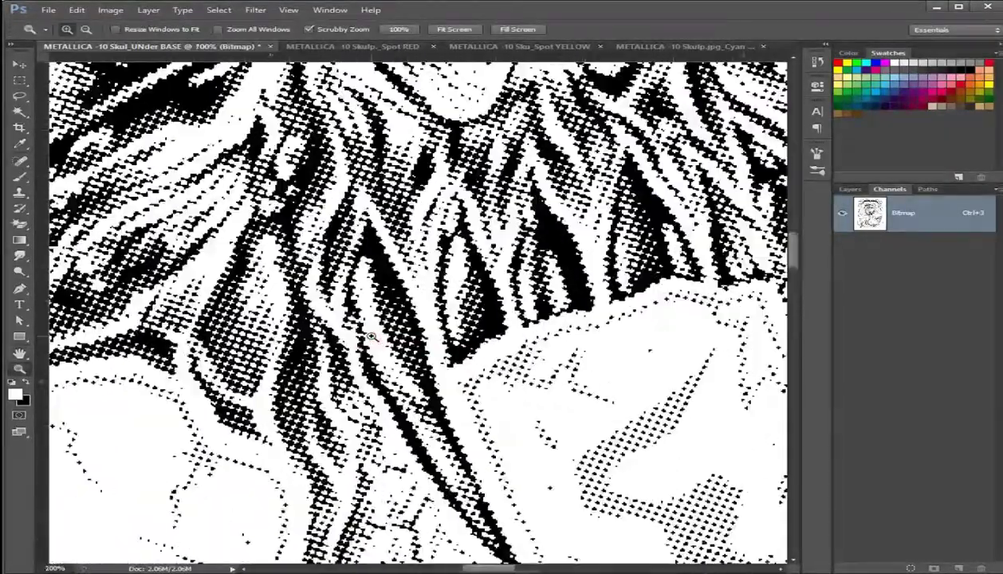
{"action": "key", "text": "h"}
{"action": "mouse_move", "coordinate": [384, 342]}
{"action": "left_mouse_down"}
{"action": "mouse_move", "coordinate": [400, 284]}
{"action": "mouse_move", "coordinate": [352, 284]}
{"action": "mouse_move", "coordinate": [425, 202]}
{"action": "mouse_move", "coordinate": [475, 262]}
{"action": "mouse_move", "coordinate": [519, 295]}
{"action": "mouse_move", "coordinate": [633, 293]}
{"action": "mouse_move", "coordinate": [689, 326]}
{"action": "left_mouse_up"}
{"action": "mouse_move", "coordinate": [468, 295]}
{"action": "left_mouse_down"}
{"action": "mouse_move", "coordinate": [500, 280]}
{"action": "mouse_move", "coordinate": [476, 233]}
{"action": "left_mouse_up"}
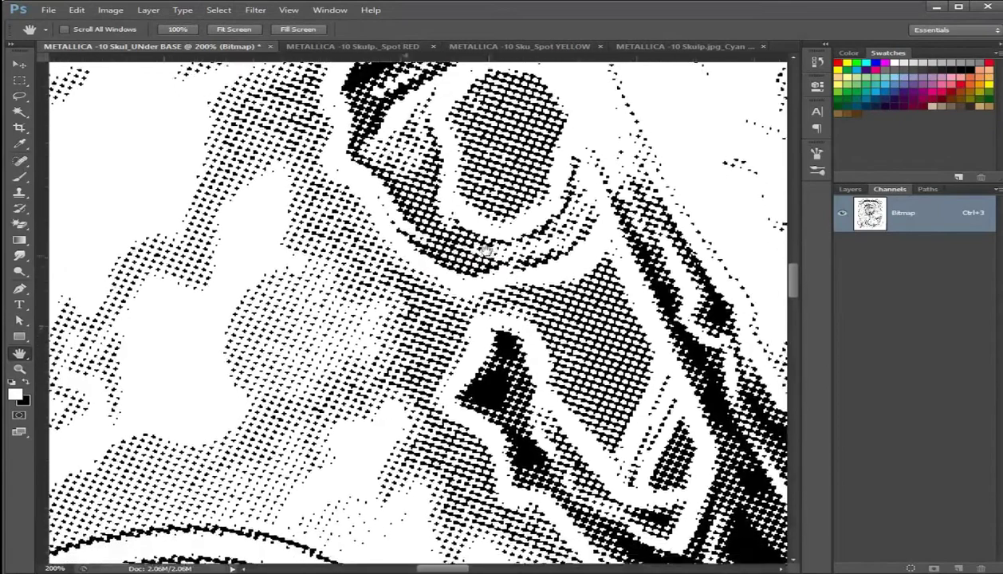
{"action": "key", "text": "z"}
{"action": "right_click", "coordinate": [444, 242]}
{"action": "left_click", "coordinate": [494, 249]}
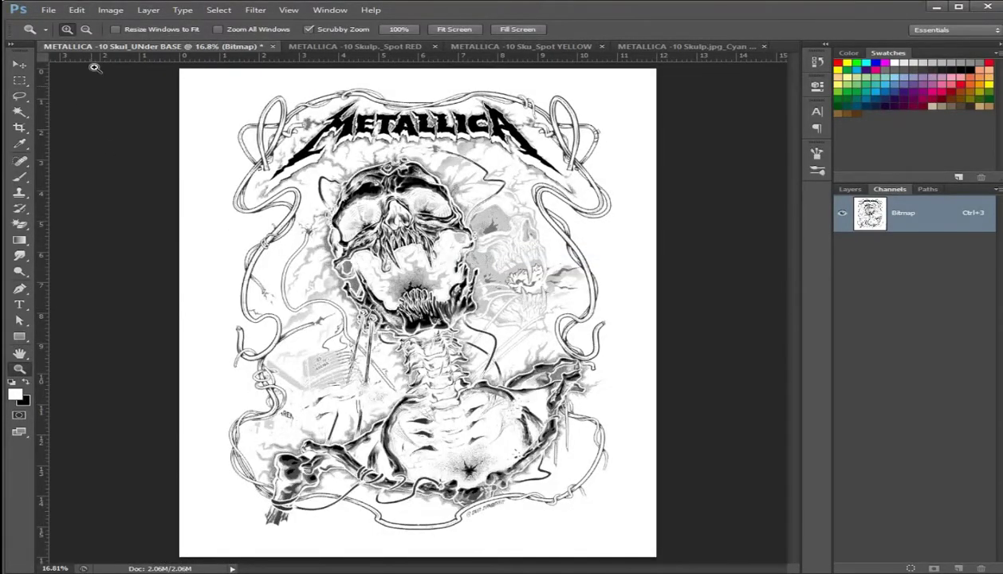
{"action": "left_click", "coordinate": [110, 9]}
{"action": "mouse_move", "coordinate": [120, 24]}
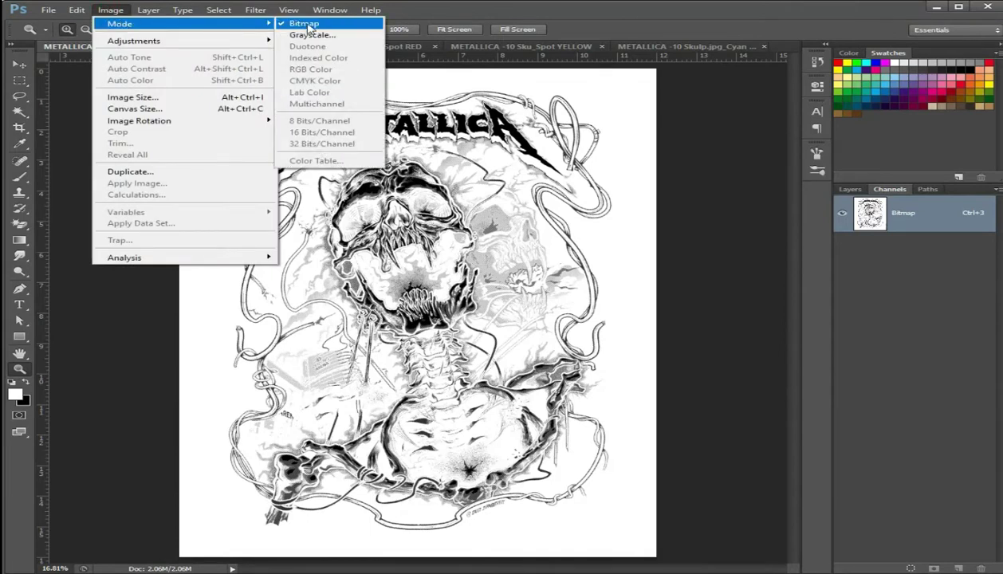
Return UNder BASE to grayscale and halftone Spot RED to a diamond-dot bitmap
{"action": "left_click", "coordinate": [313, 35]}
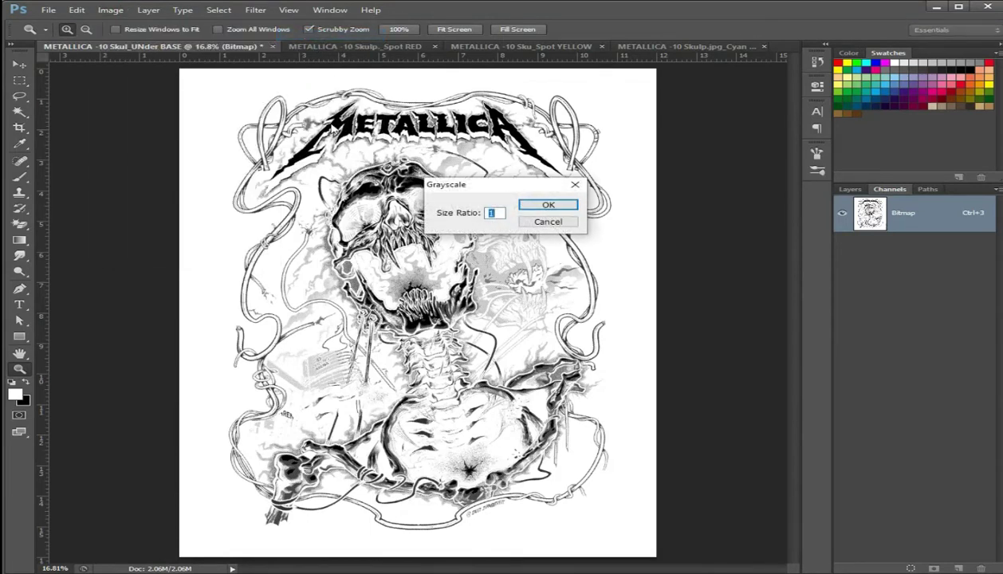
{"action": "key", "text": "Return"}
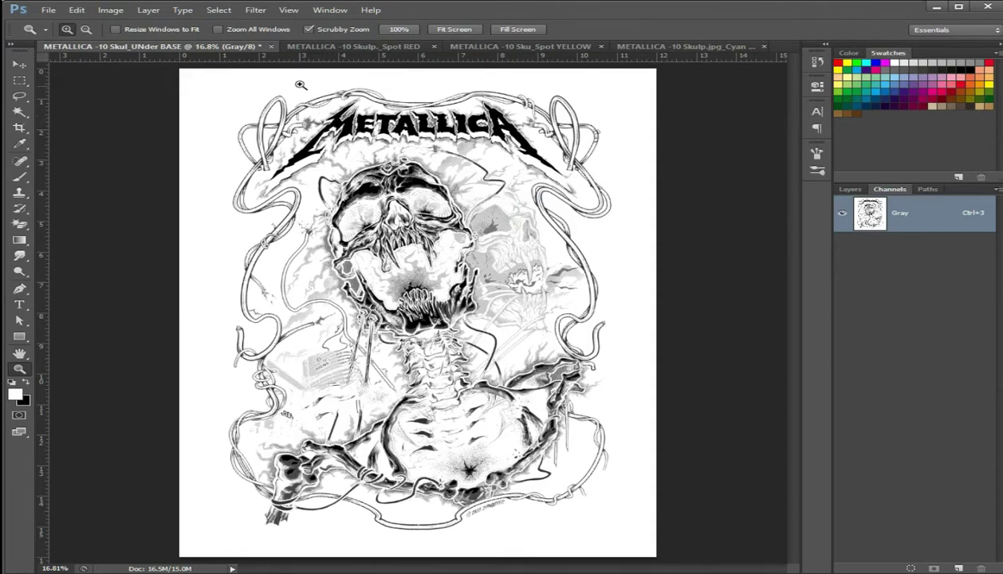
{"action": "left_click", "coordinate": [319, 47]}
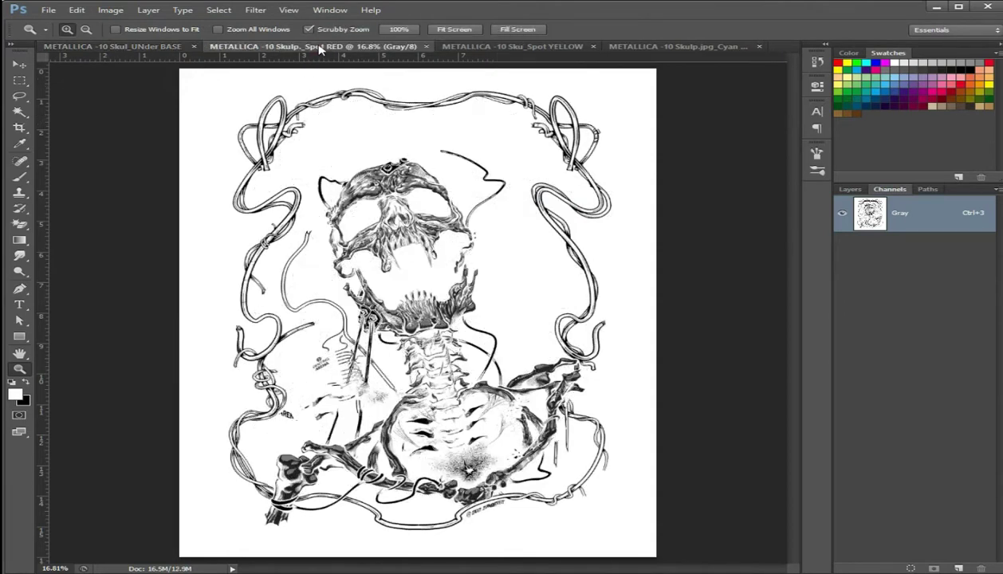
{"action": "left_click", "coordinate": [110, 10]}
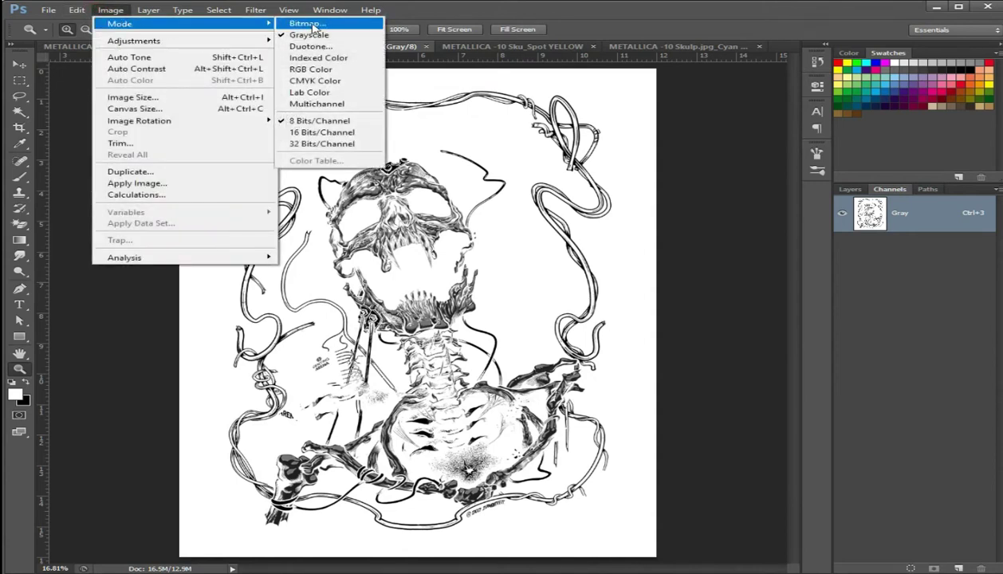
{"action": "left_click", "coordinate": [314, 26]}
{"action": "key", "text": "Return"}
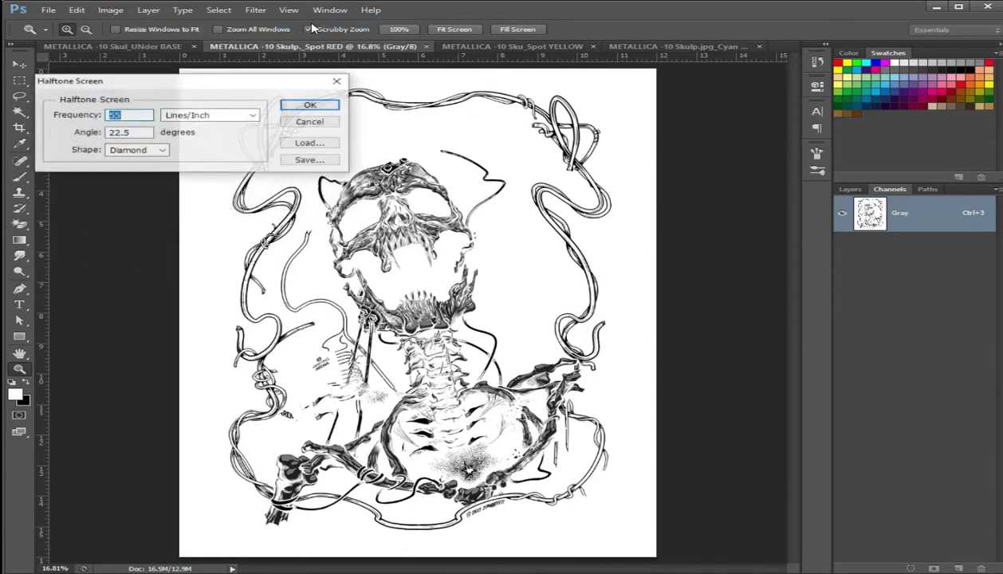
{"action": "key", "text": "Return"}
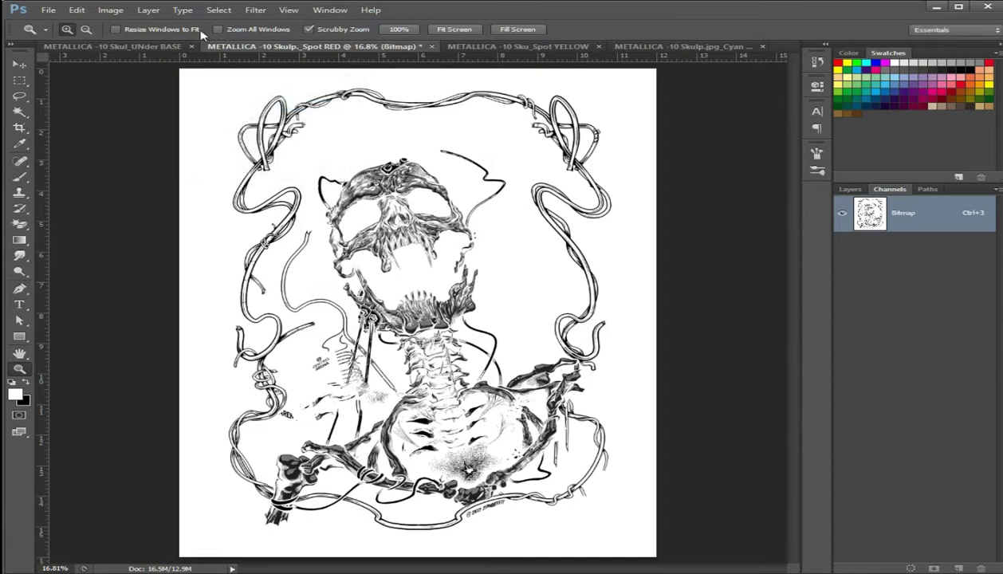
Convert Spot RED back to grayscale, then switch to the Spot YELLOW document
{"action": "left_click", "coordinate": [110, 10]}
{"action": "mouse_move", "coordinate": [120, 24]}
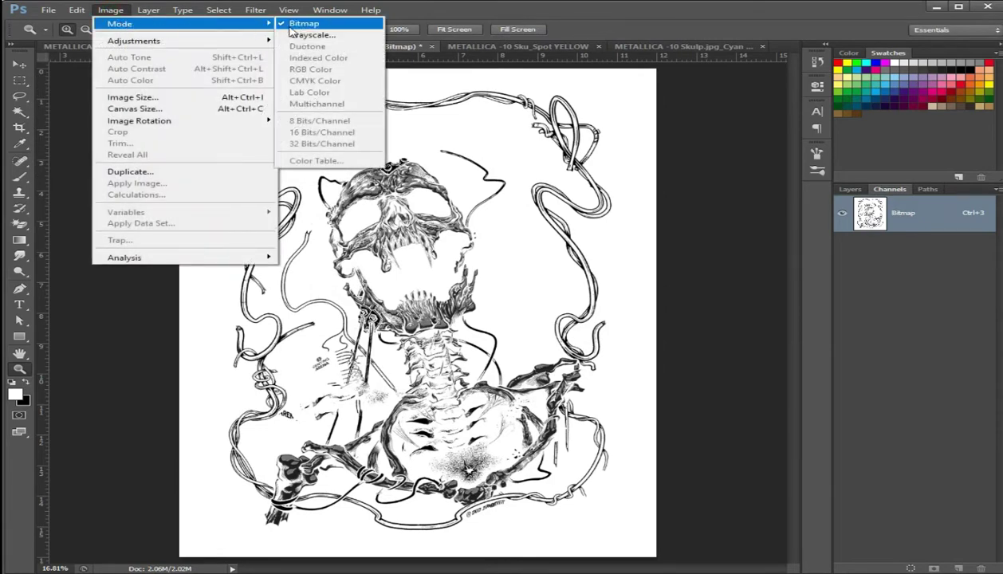
{"action": "left_click", "coordinate": [302, 36]}
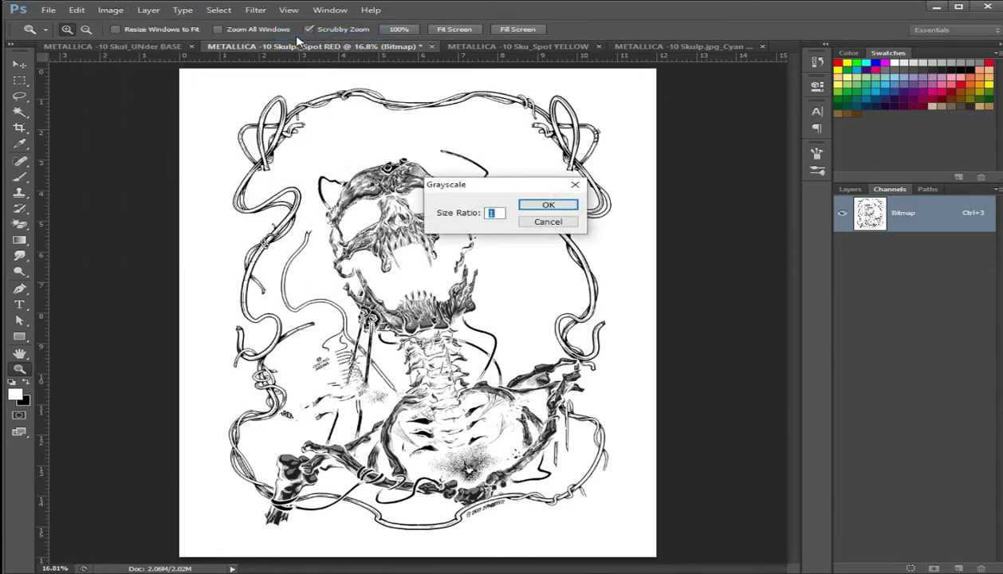
{"action": "key", "text": "Return"}
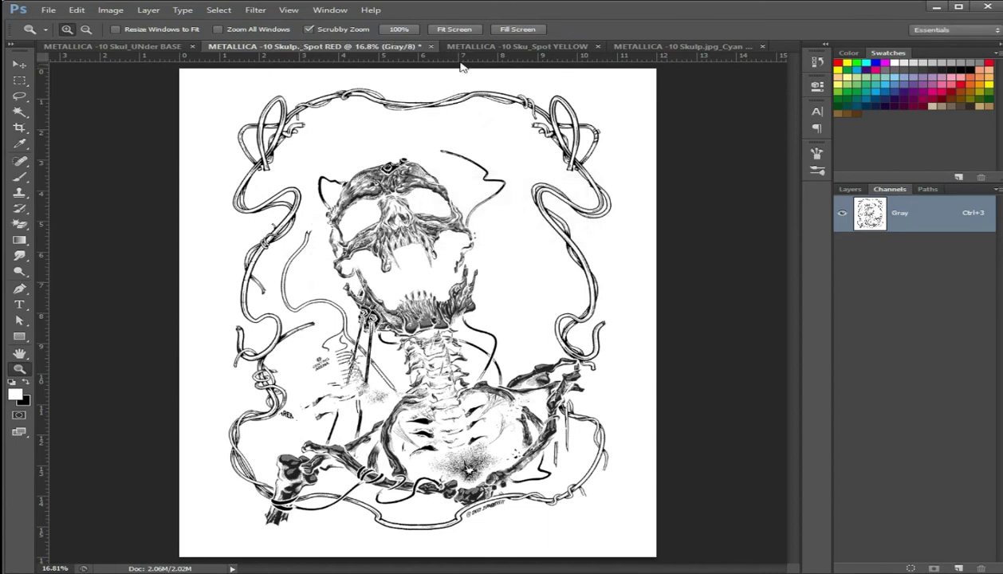
{"action": "left_click", "coordinate": [478, 48]}
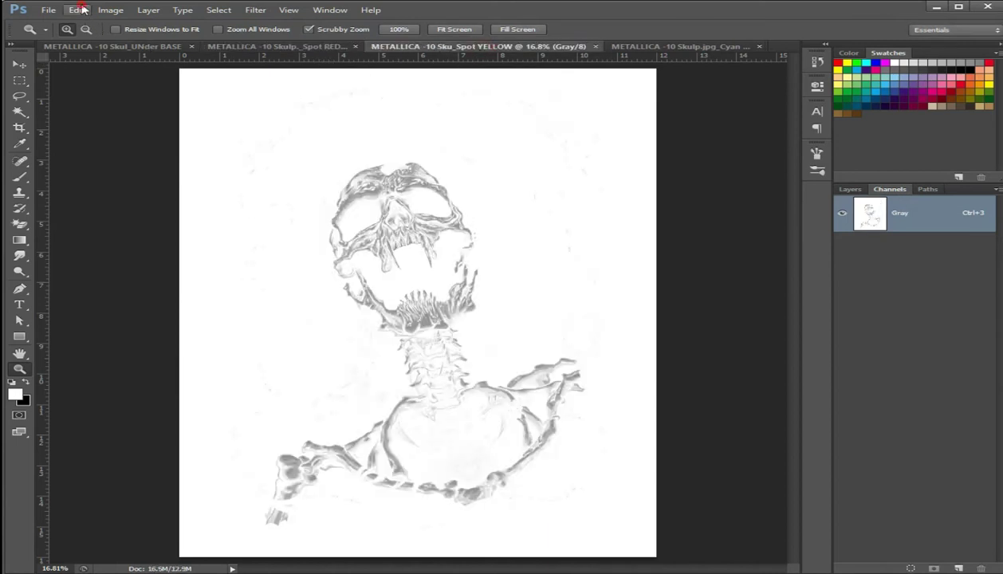
Convert Spot YELLOW and Cyan to diamond-dot halftone bitmaps, then switch back to UNder BASE
{"action": "left_click", "coordinate": [78, 10]}
{"action": "mouse_move", "coordinate": [119, 24]}
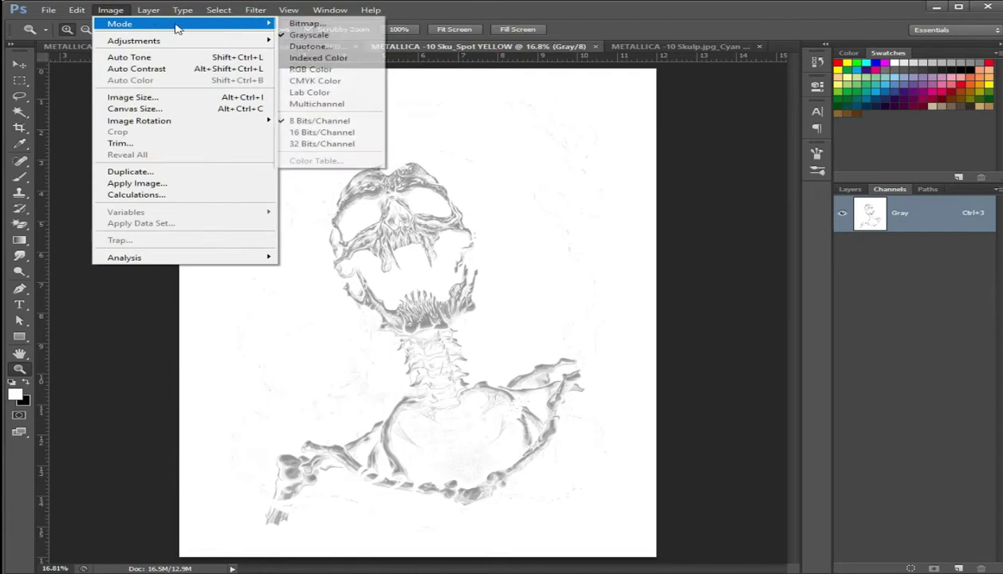
{"action": "left_click", "coordinate": [285, 26]}
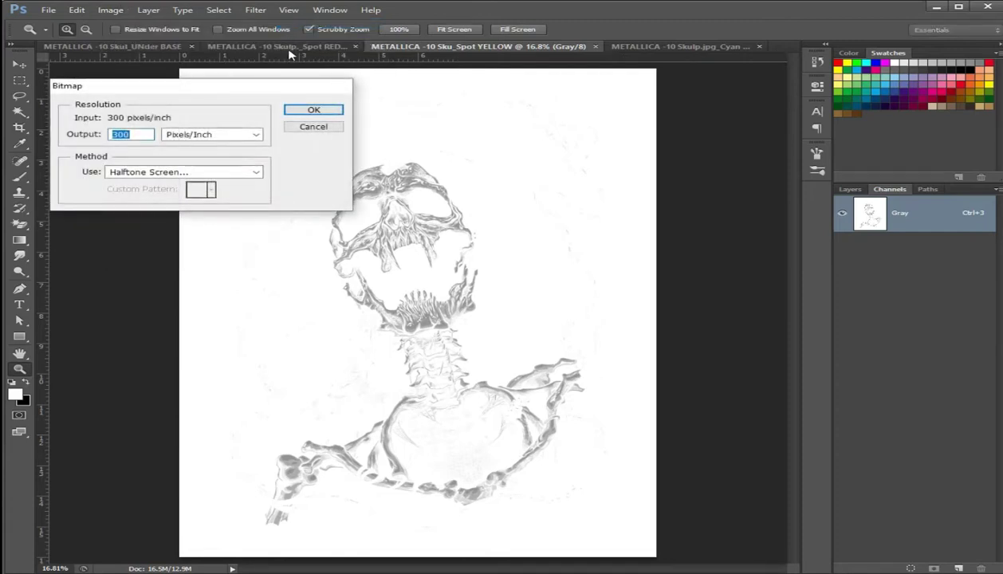
{"action": "key", "text": "Return"}
{"action": "key", "text": "Return"}
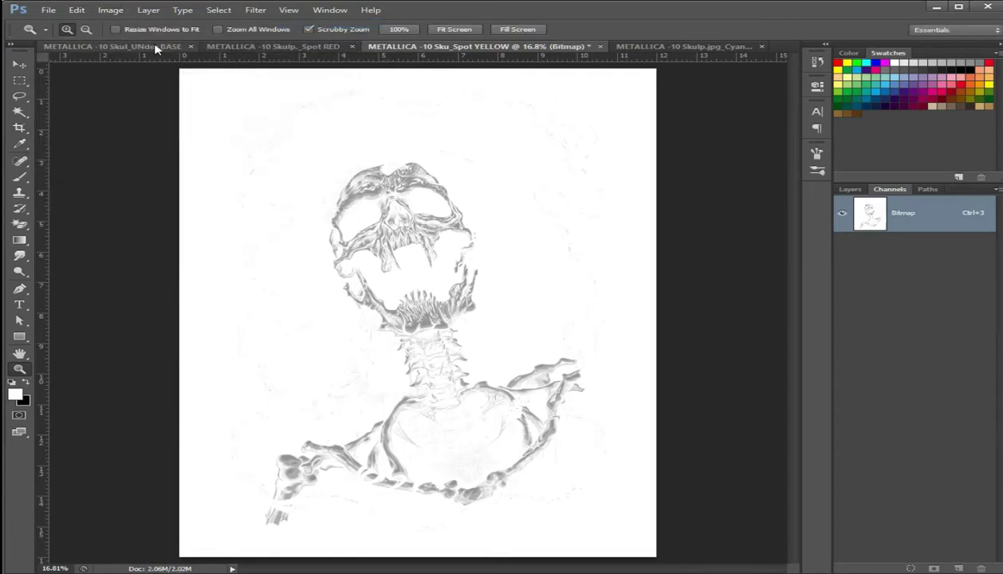
{"action": "left_click", "coordinate": [633, 48]}
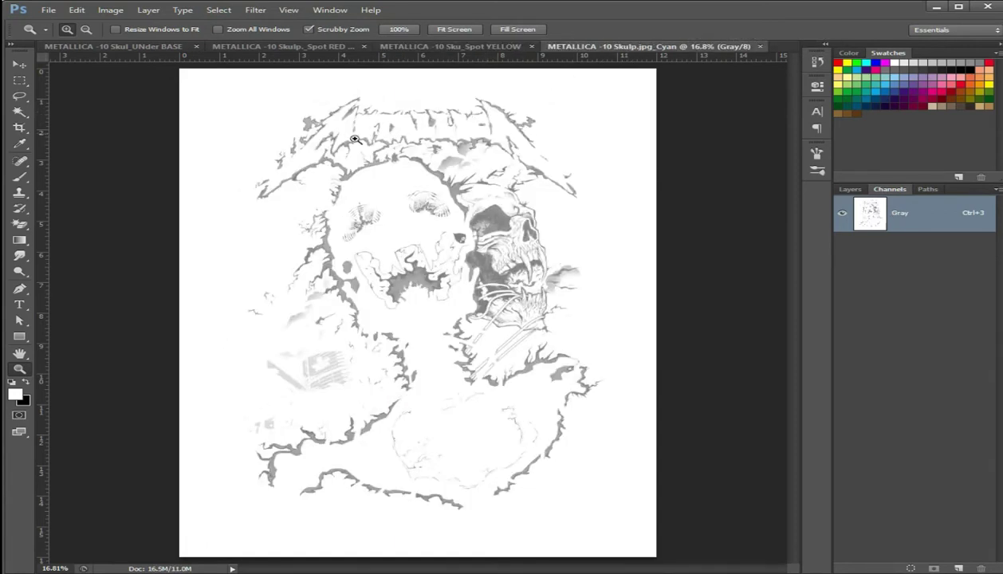
{"action": "left_click", "coordinate": [111, 10]}
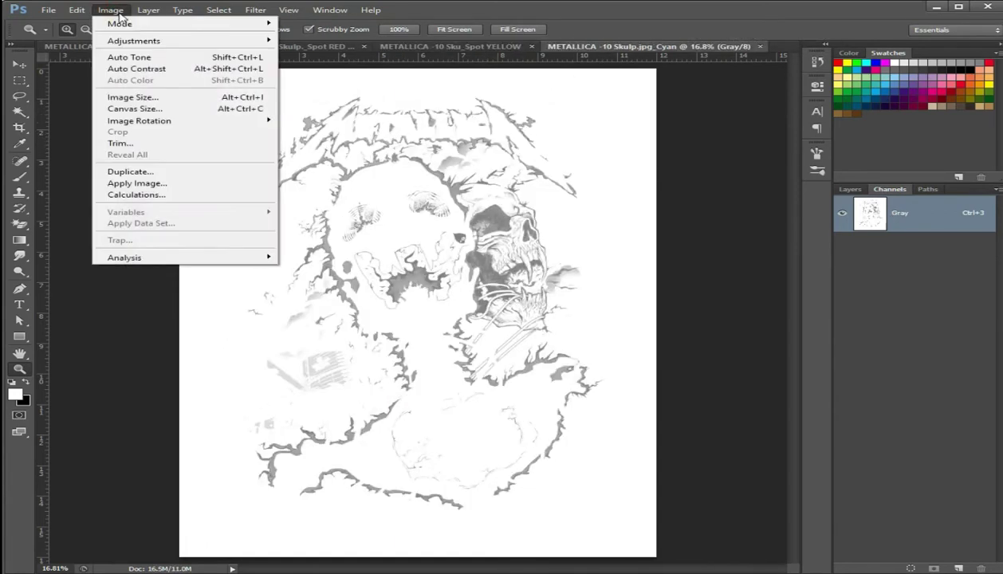
{"action": "mouse_move", "coordinate": [119, 24]}
{"action": "left_click", "coordinate": [299, 23]}
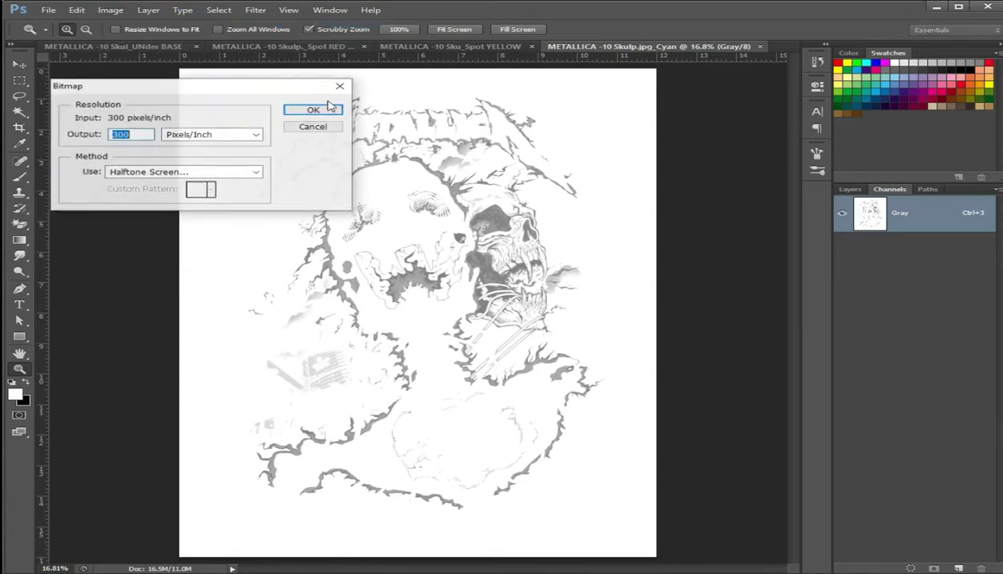
{"action": "left_click", "coordinate": [333, 115]}
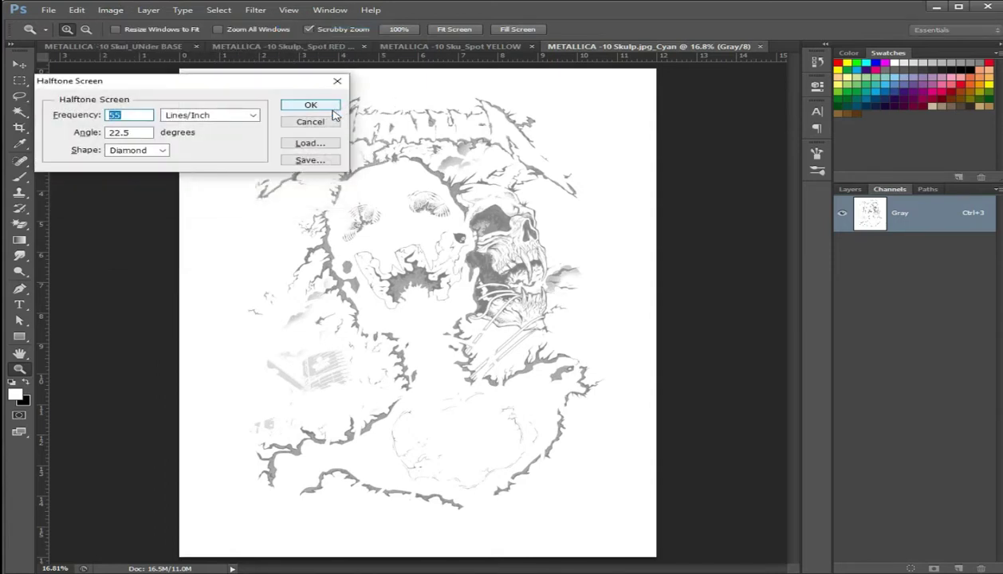
{"action": "left_click", "coordinate": [331, 110]}
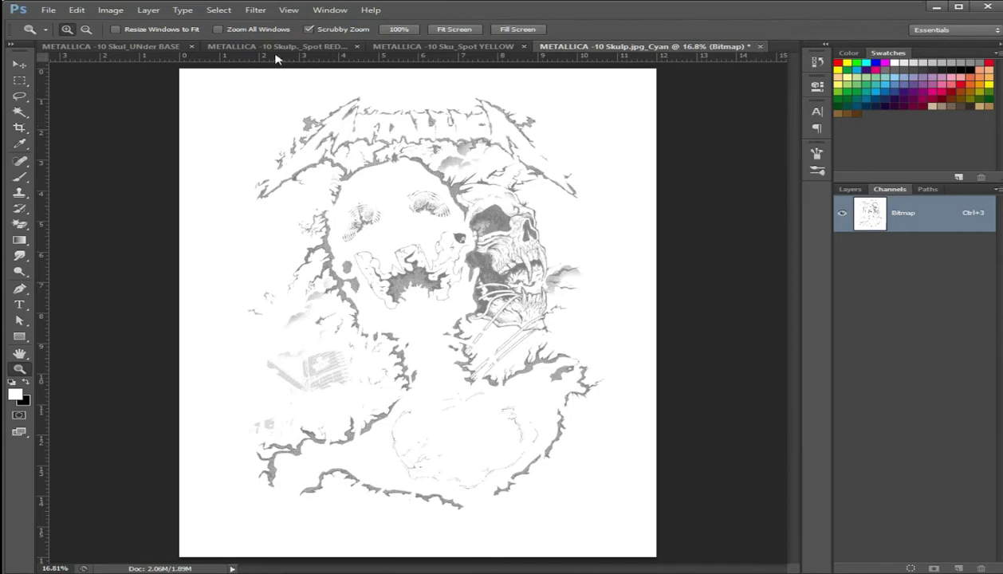
{"action": "left_click", "coordinate": [99, 47]}
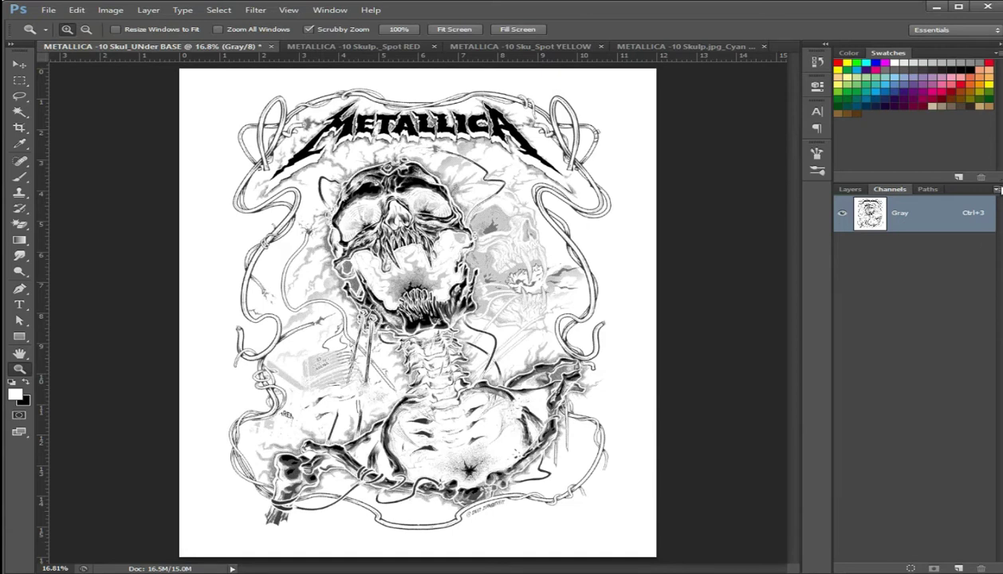
Open Merge Channels (Multichannel, 2 channels), cancel it, and switch to Spot RED
{"action": "left_click", "coordinate": [998, 190]}
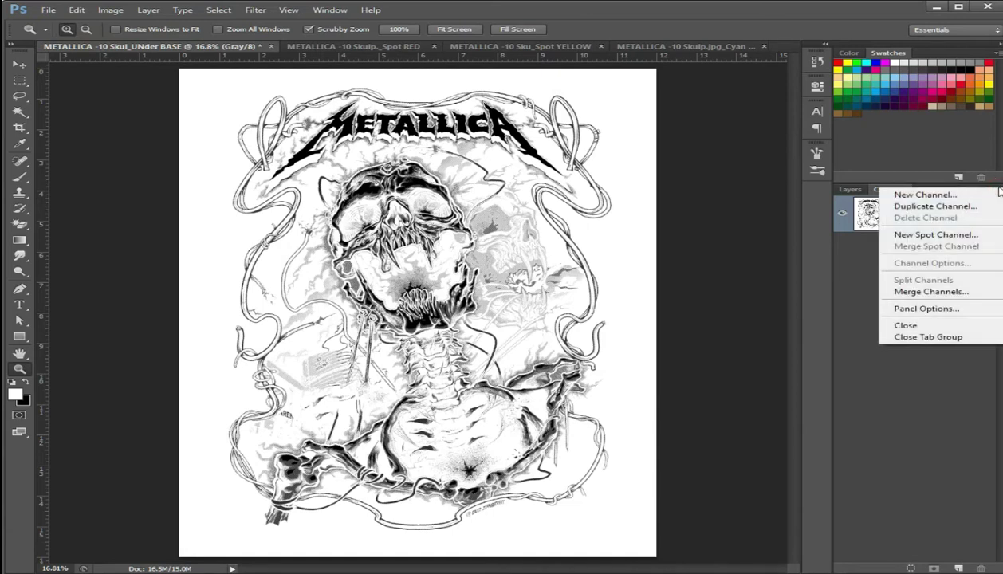
{"action": "left_click", "coordinate": [941, 291]}
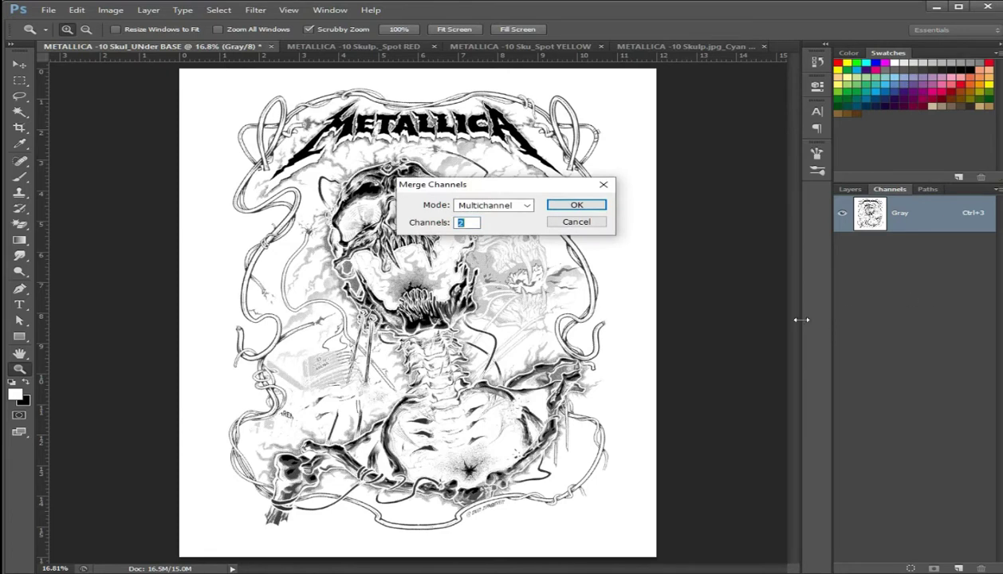
{"action": "left_click", "coordinate": [607, 184]}
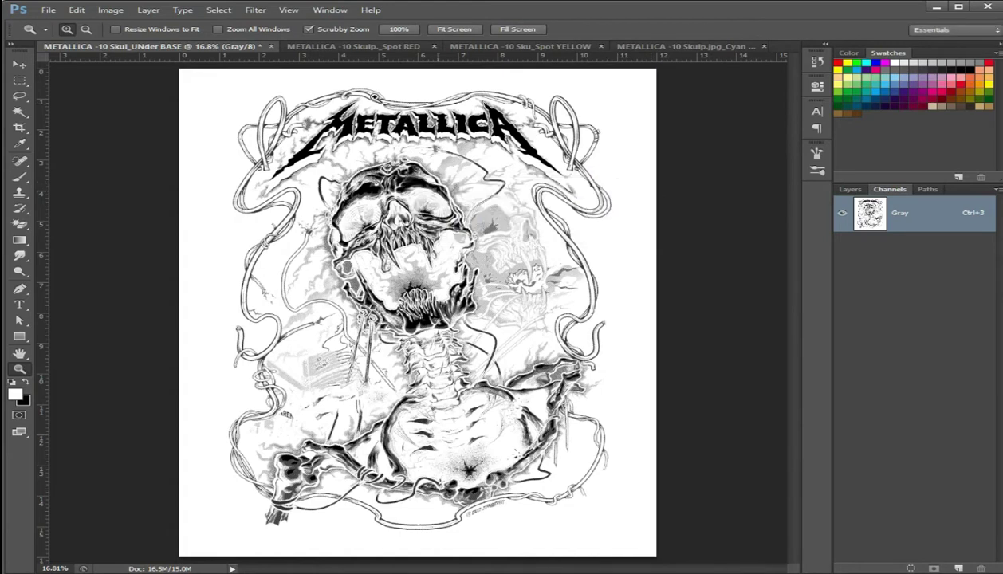
{"action": "left_click", "coordinate": [319, 48]}
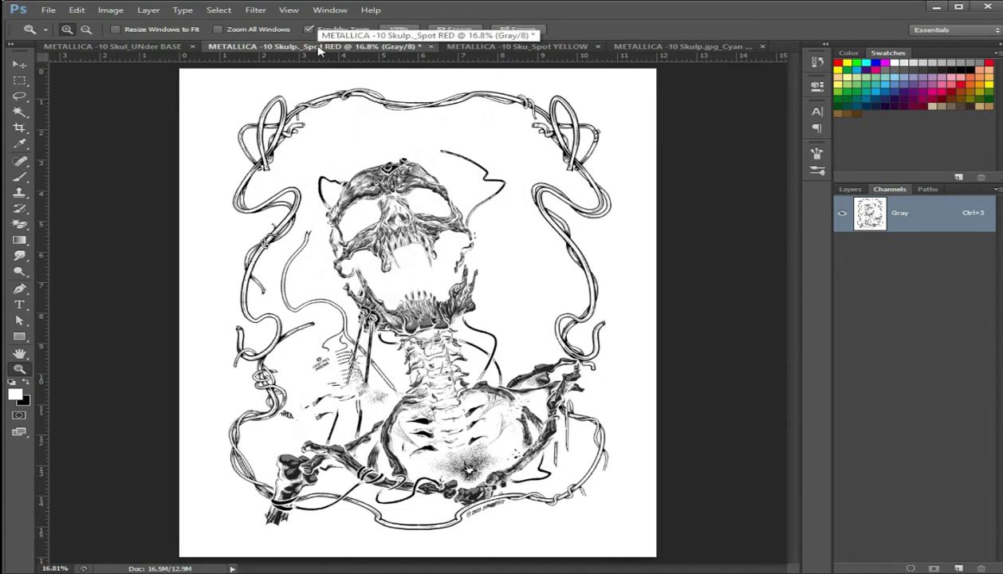
Check Spot RED's colour mode, then convert Spot YELLOW to grayscale
{"action": "left_click", "coordinate": [111, 10]}
{"action": "mouse_move", "coordinate": [119, 26]}
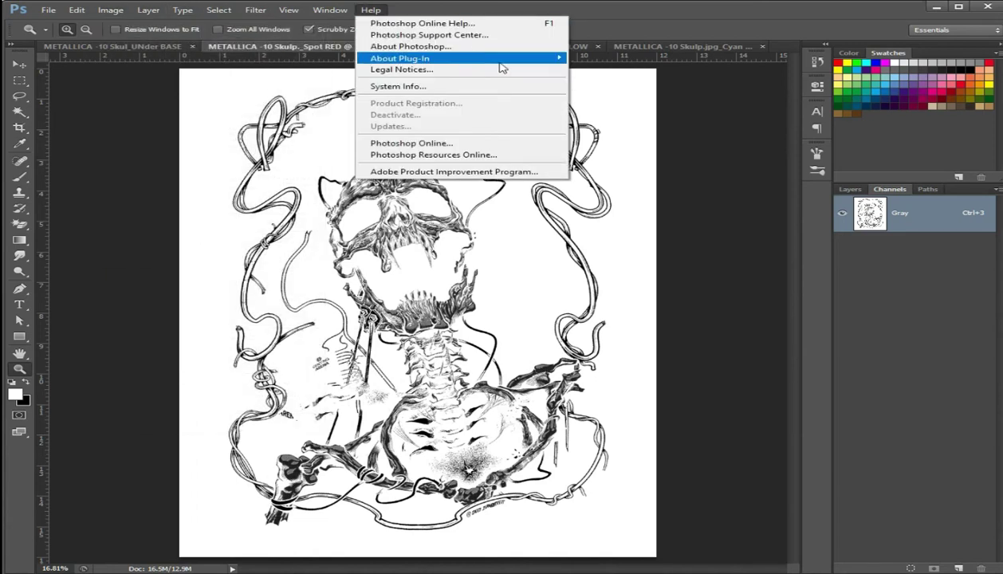
{"action": "key", "text": "Escape"}
{"action": "left_click", "coordinate": [519, 47]}
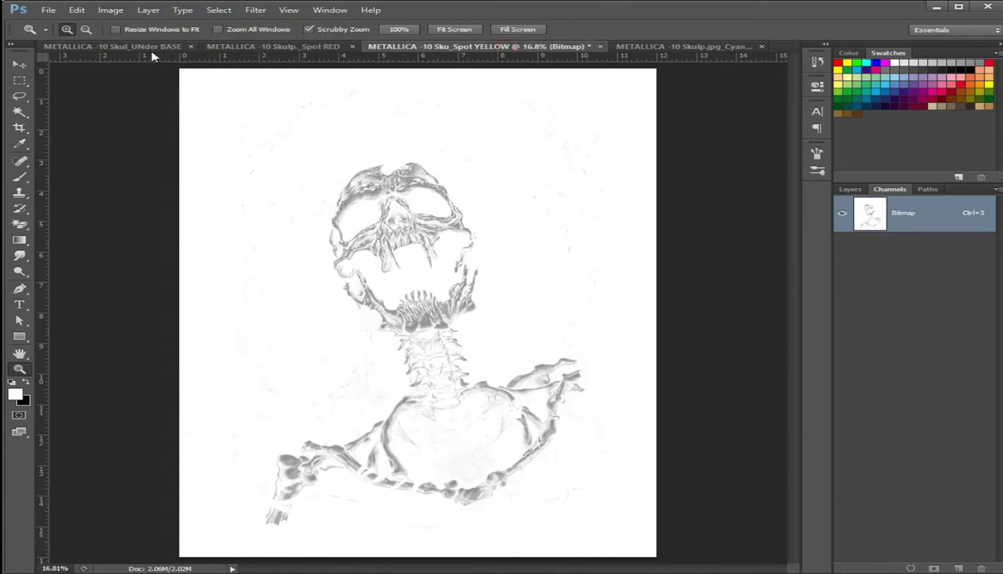
{"action": "left_click", "coordinate": [111, 9]}
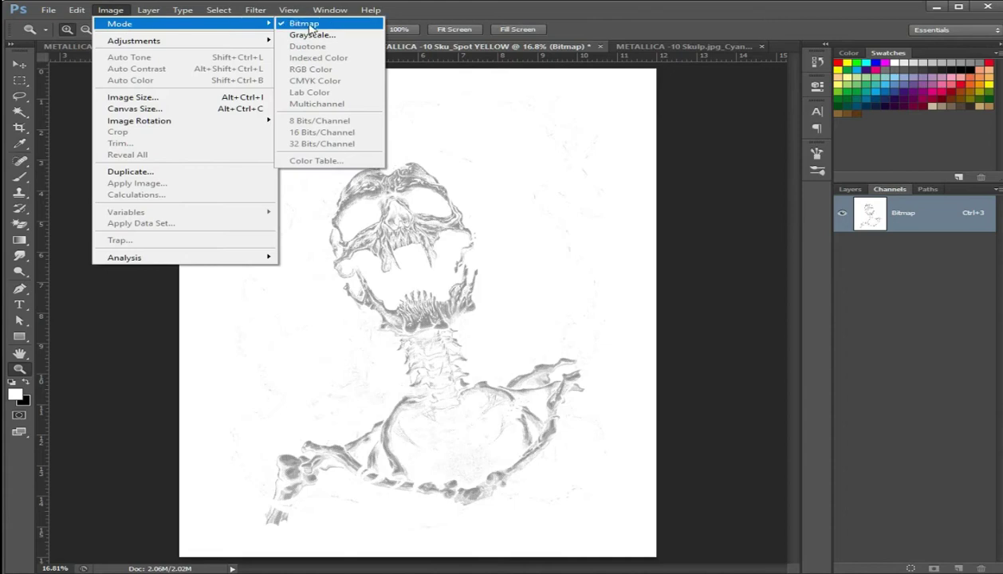
{"action": "left_click", "coordinate": [312, 37]}
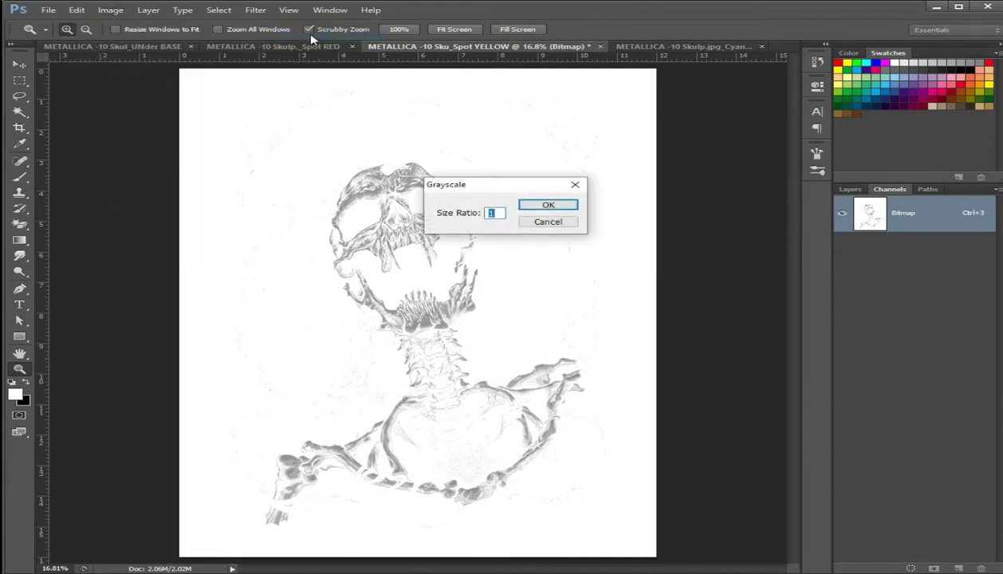
{"action": "key", "text": "Return"}
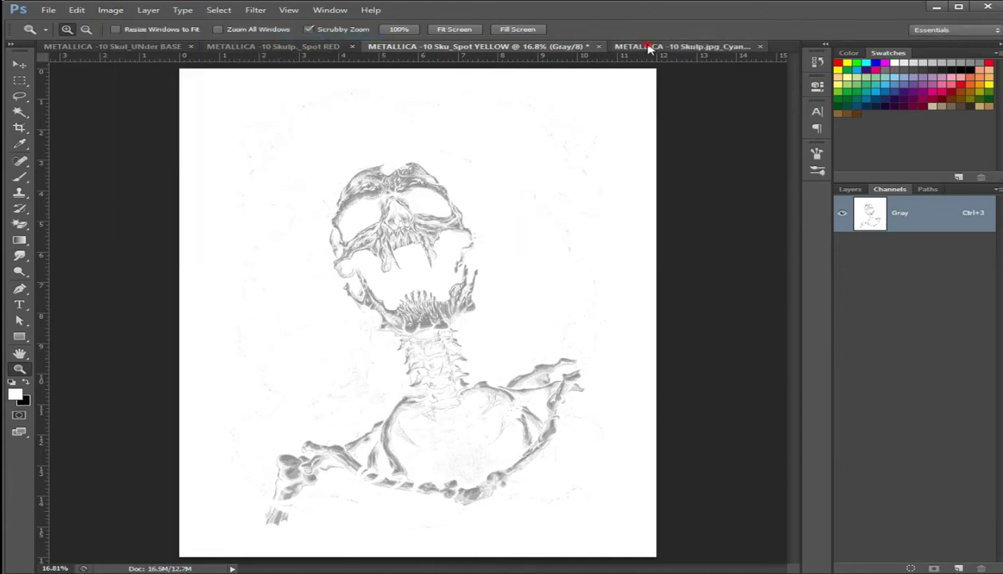
Convert the Cyan bitmap to grayscale with size ratio 1, then switch to UNder BASE
{"action": "left_click", "coordinate": [650, 48]}
{"action": "left_click", "coordinate": [110, 11]}
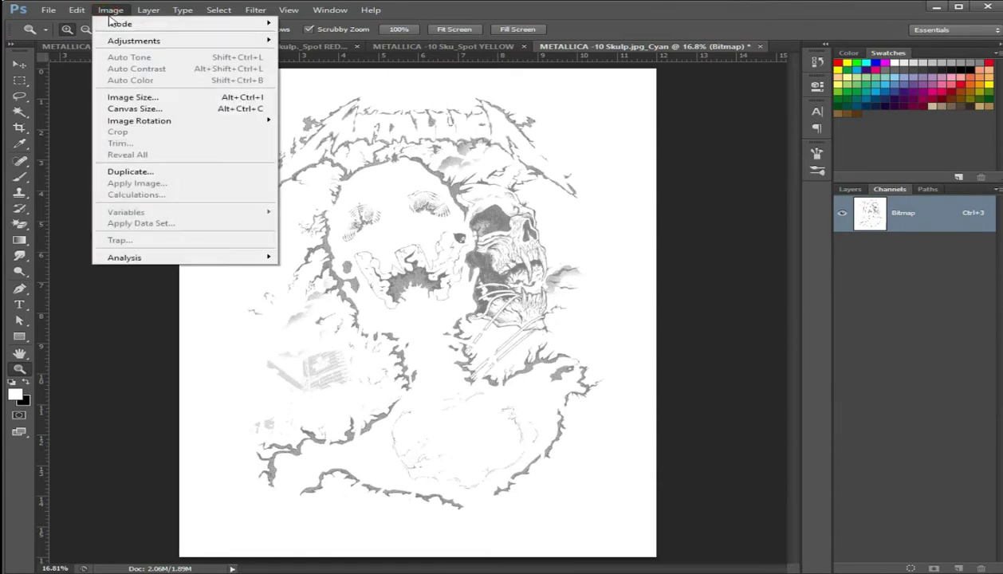
{"action": "left_click", "coordinate": [309, 36]}
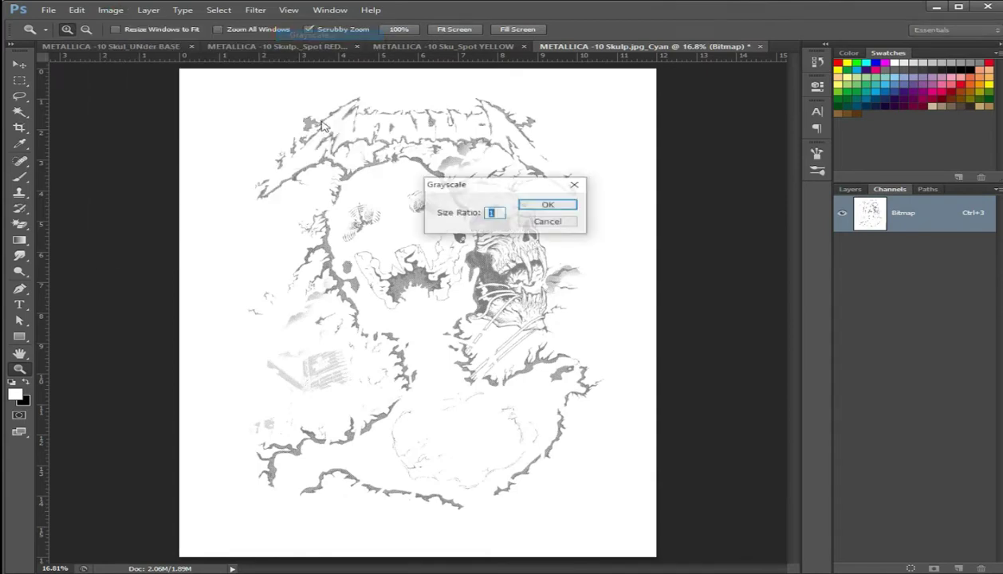
{"action": "key", "text": "Return"}
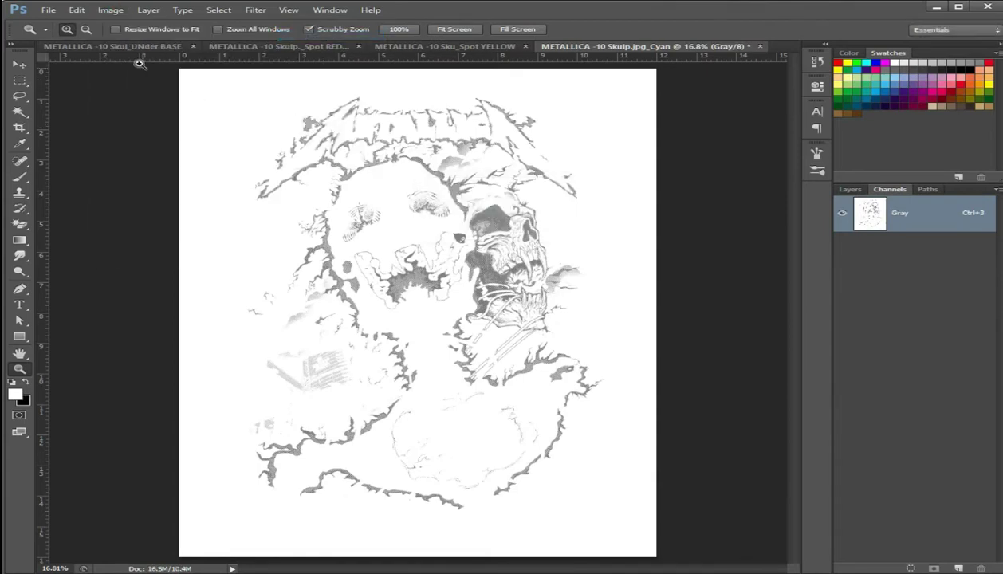
{"action": "left_click", "coordinate": [138, 46]}
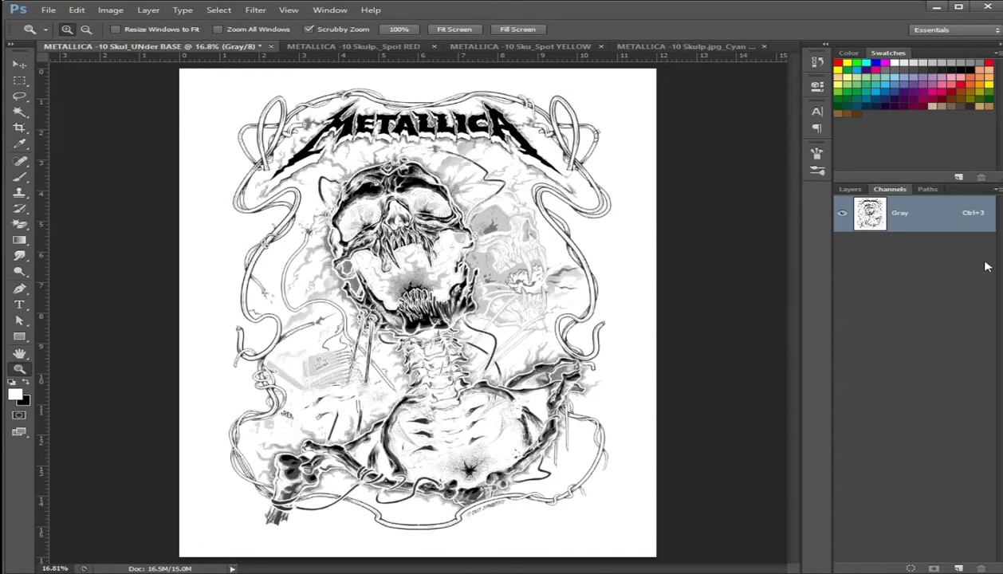
Merge the files as a 4-channel Multichannel document, accepting the suggested file for each channel
{"action": "left_click", "coordinate": [996, 189]}
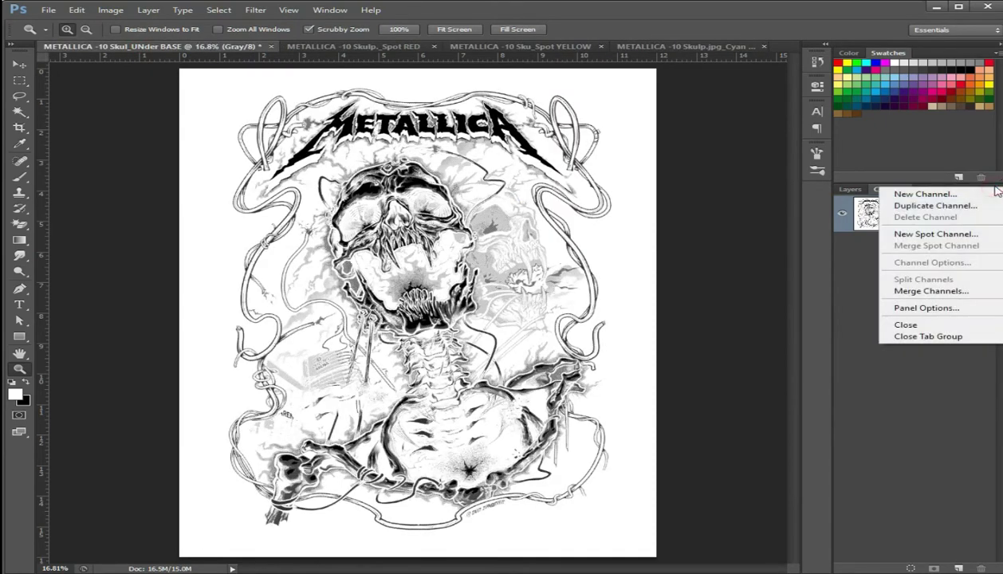
{"action": "left_click", "coordinate": [916, 292]}
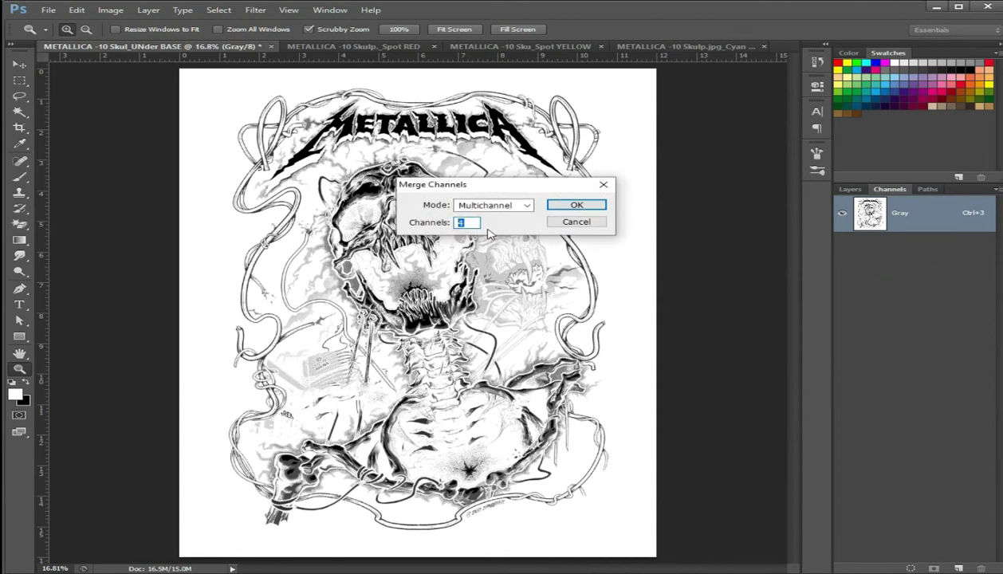
{"action": "left_click", "coordinate": [571, 207]}
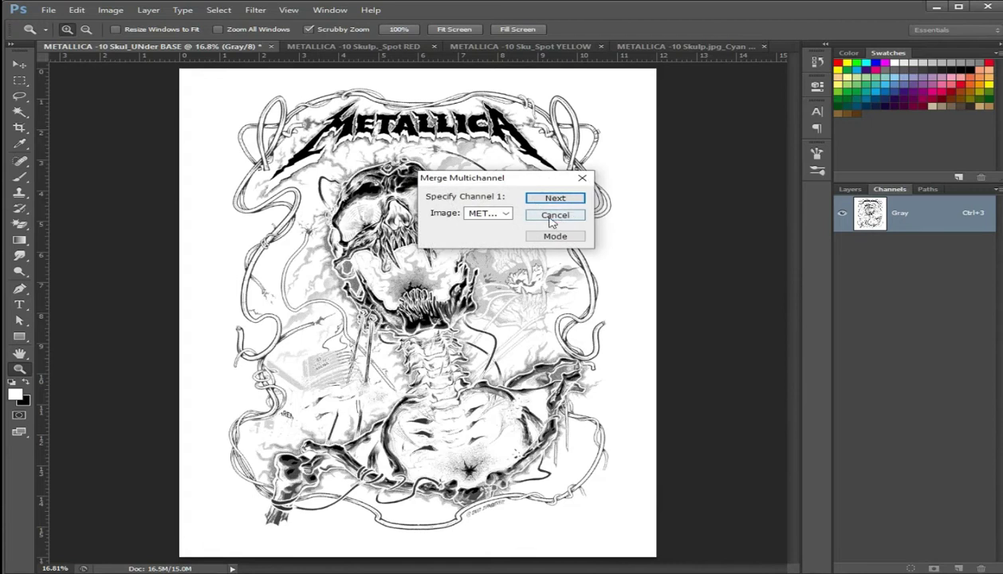
{"action": "left_click", "coordinate": [555, 199]}
{"action": "left_click", "coordinate": [555, 199]}
{"action": "left_click", "coordinate": [555, 199]}
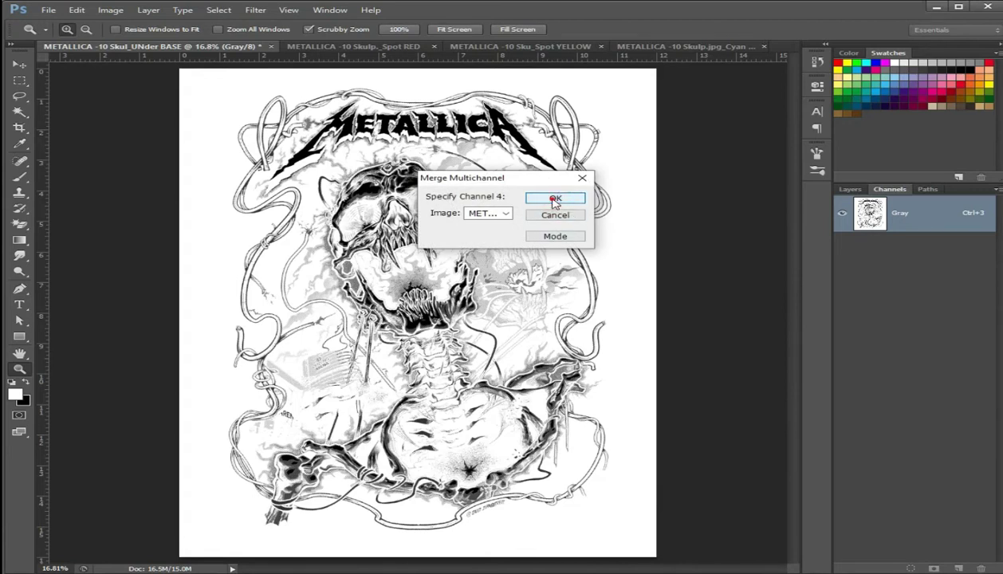
{"action": "left_click", "coordinate": [554, 198]}
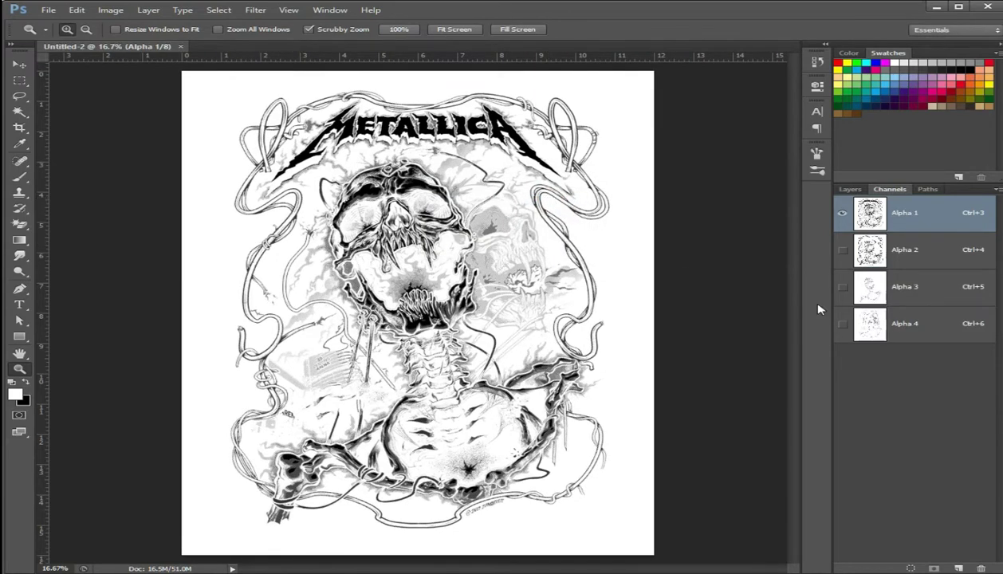
Show Alpha 2, 3 and 4 alongside Alpha 1 to preview all channels together
{"action": "left_click", "coordinate": [843, 252]}
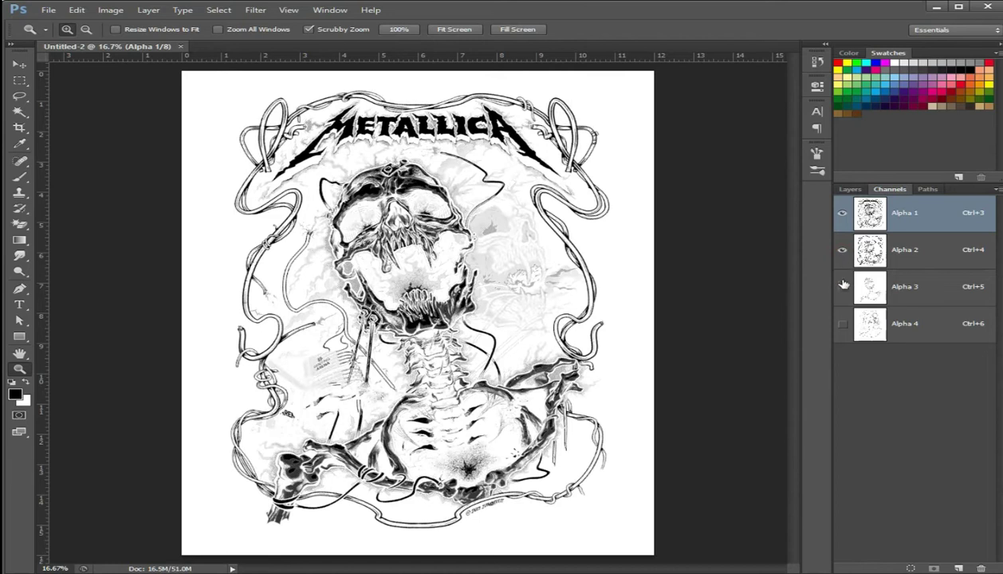
{"action": "left_click", "coordinate": [843, 289]}
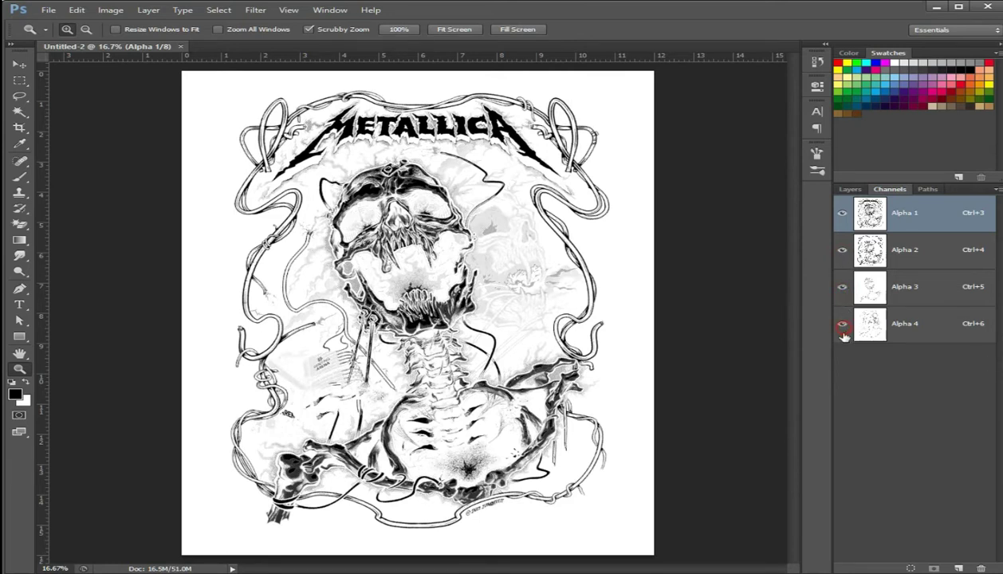
{"action": "left_click", "coordinate": [843, 324]}
{"action": "left_click", "coordinate": [889, 334]}
{"action": "left_click", "coordinate": [905, 248]}
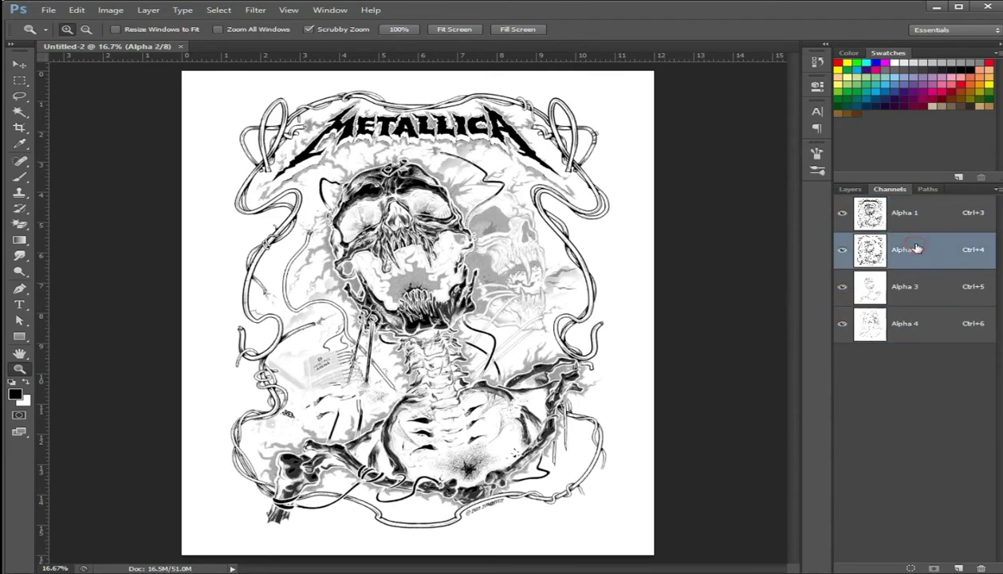
Add a new black Alpha 5 channel and move it to the top of the channel list
{"action": "left_click", "coordinate": [959, 568]}
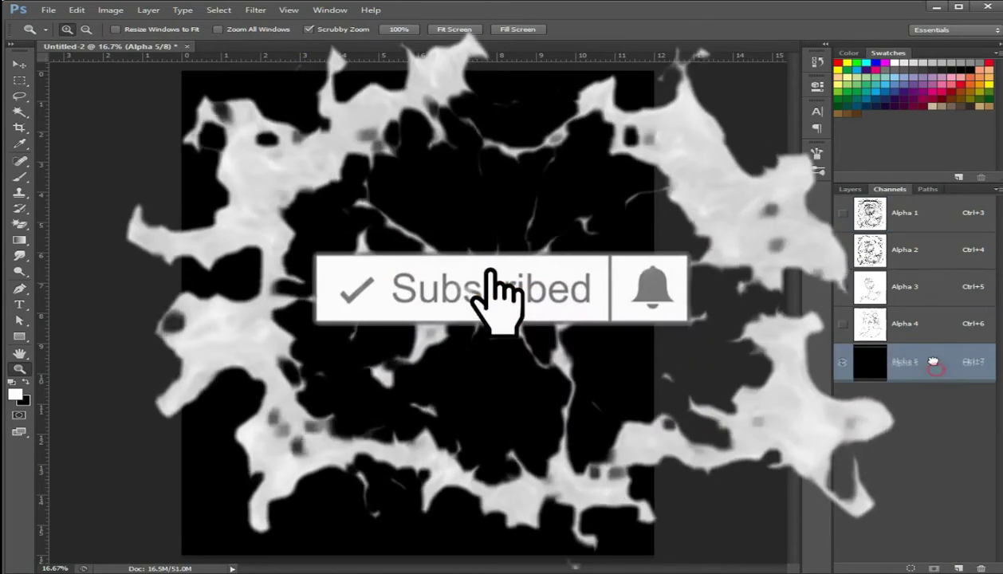
{"action": "left_click", "coordinate": [931, 214], "text": "shift"}
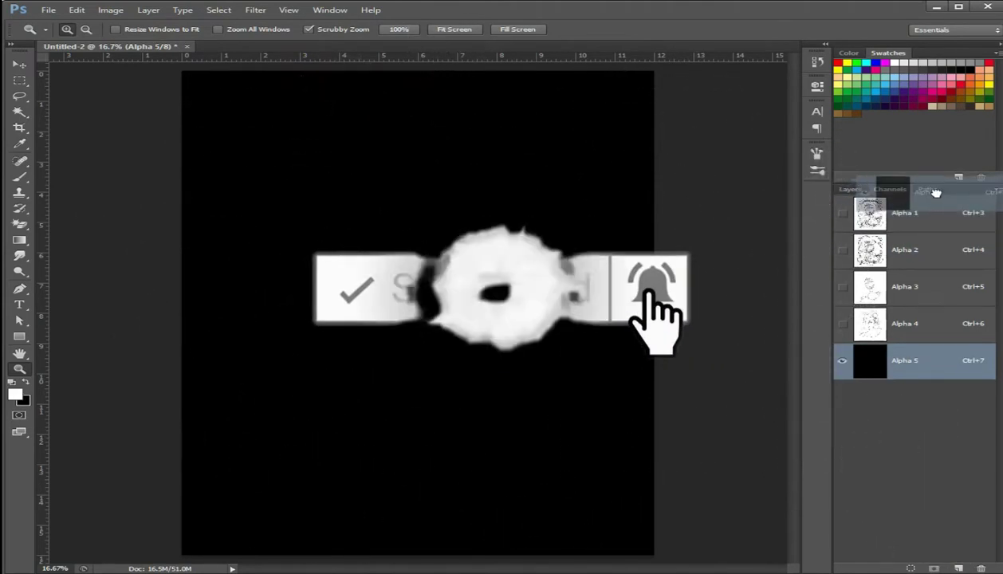
{"action": "left_click_drag", "start_coordinate": [905, 205], "coordinate": [905, 204]}
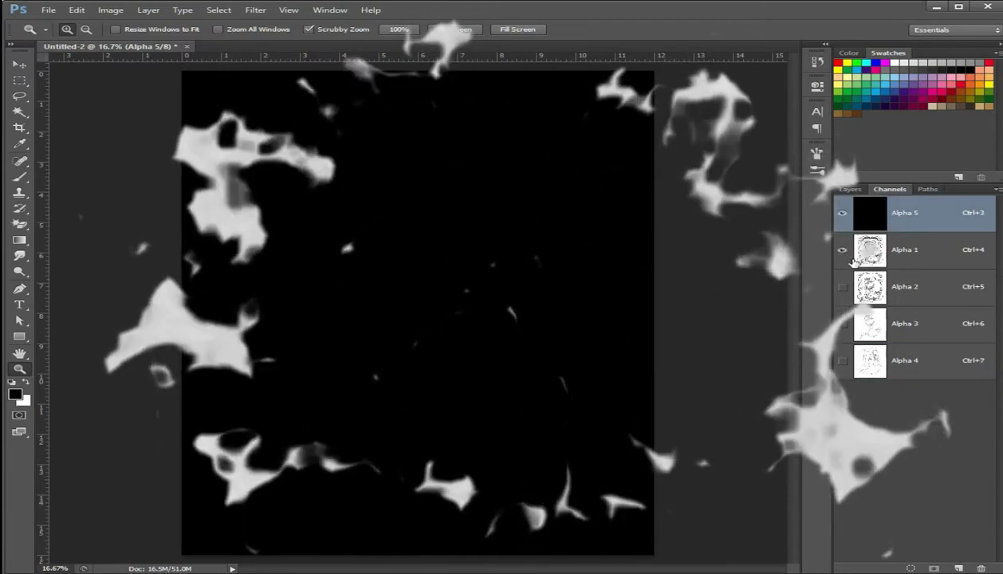
{"action": "left_click", "coordinate": [870, 255]}
Make Alpha 1 a white Spot Color channel named 'under base' with 85% solidity
{"action": "double_click", "coordinate": [870, 254]}
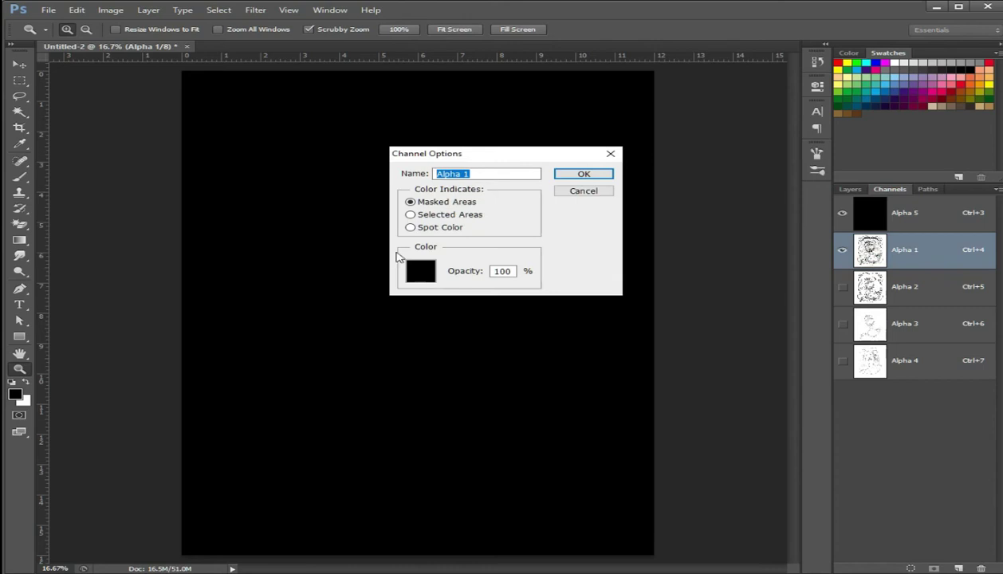
{"action": "left_click", "coordinate": [410, 228]}
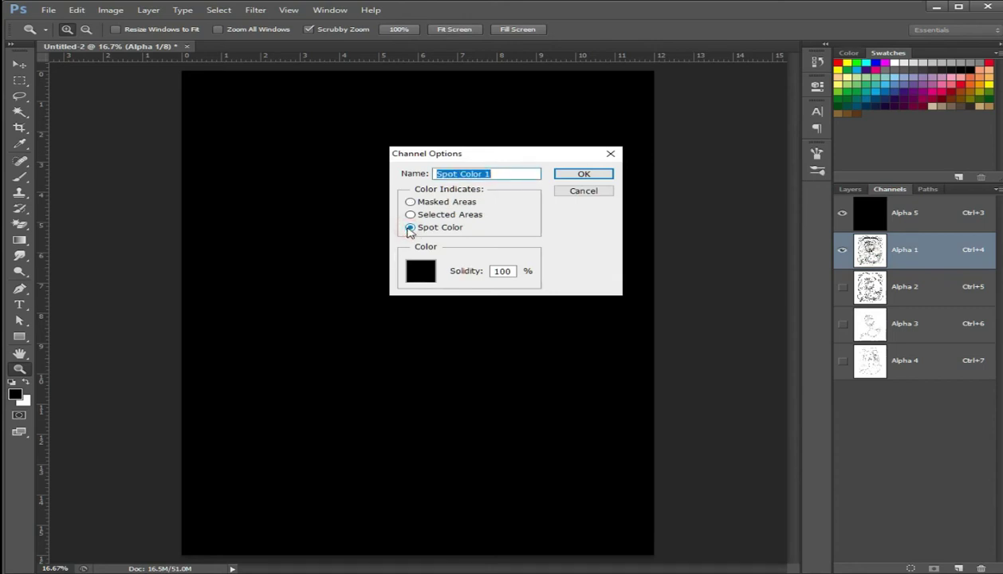
{"action": "left_click", "coordinate": [512, 271]}
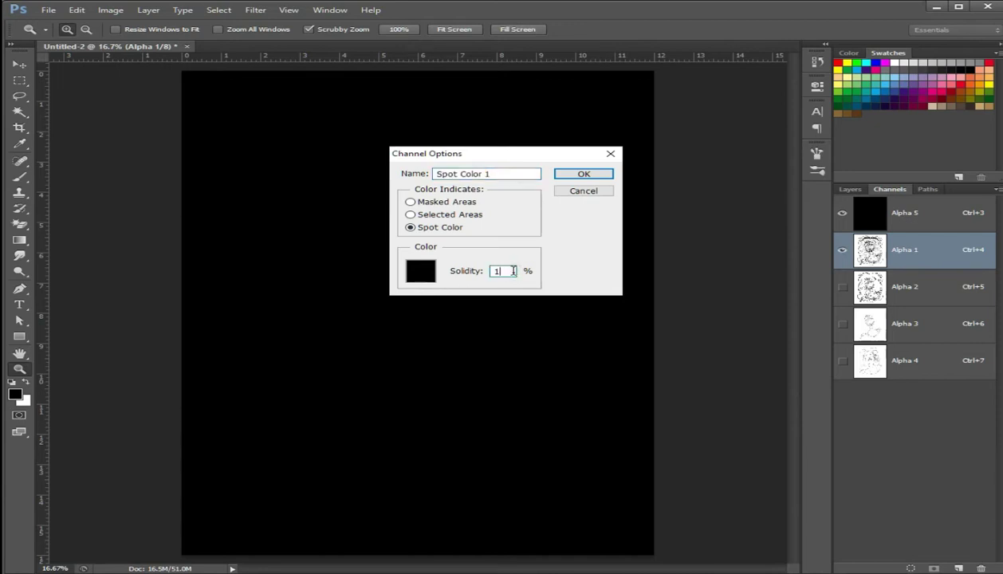
{"action": "type", "text": "85"}
{"action": "double_click", "coordinate": [496, 174]}
{"action": "key", "text": "BackSpace"}
{"action": "key", "text": "BackSpace"}
{"action": "key", "text": "BackSpace"}
{"action": "key", "text": "BackSpace"}
{"action": "type", "text": "under base"}
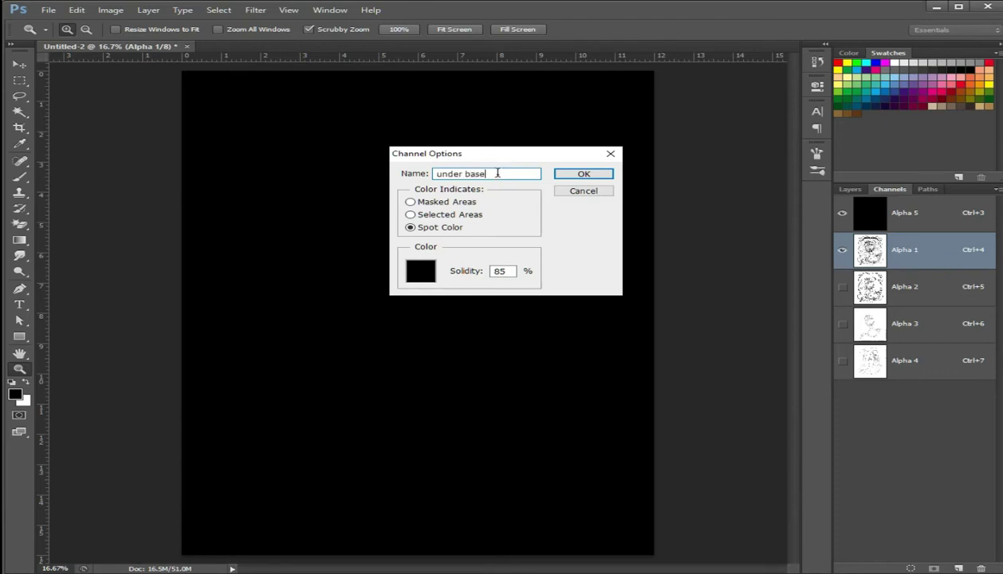
{"action": "left_click", "coordinate": [421, 273]}
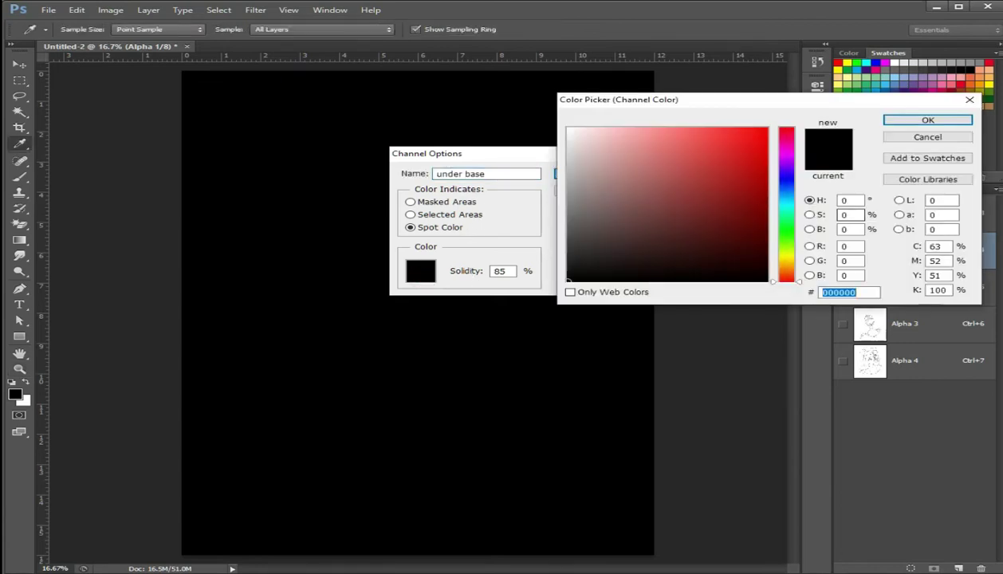
{"action": "left_click", "coordinate": [896, 63]}
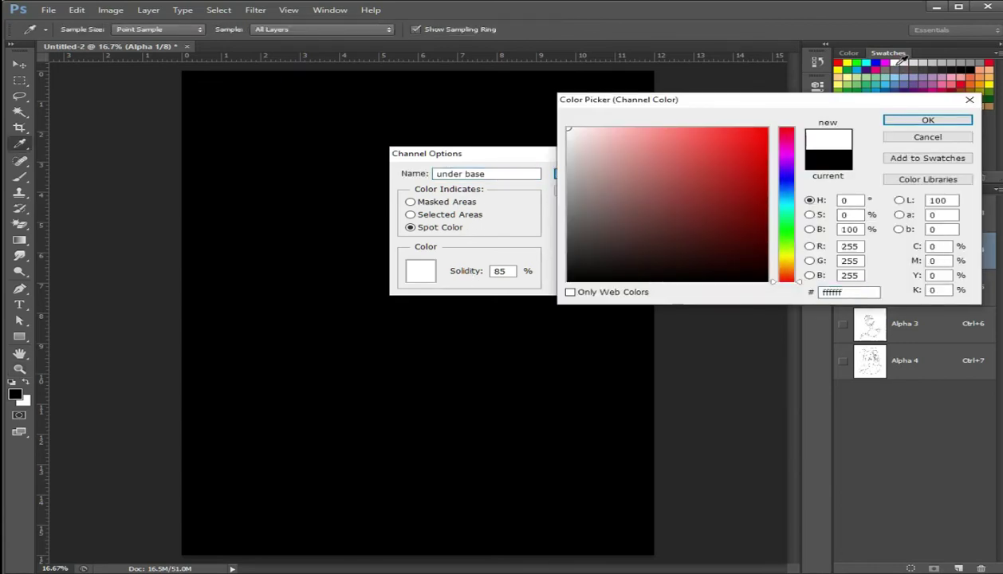
{"action": "left_click", "coordinate": [906, 121]}
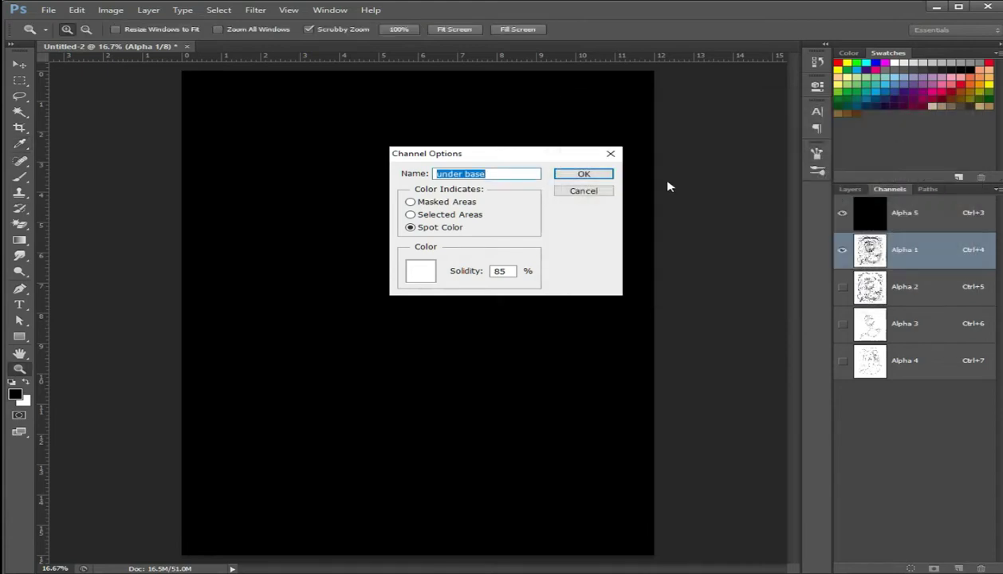
{"action": "left_click", "coordinate": [593, 173]}
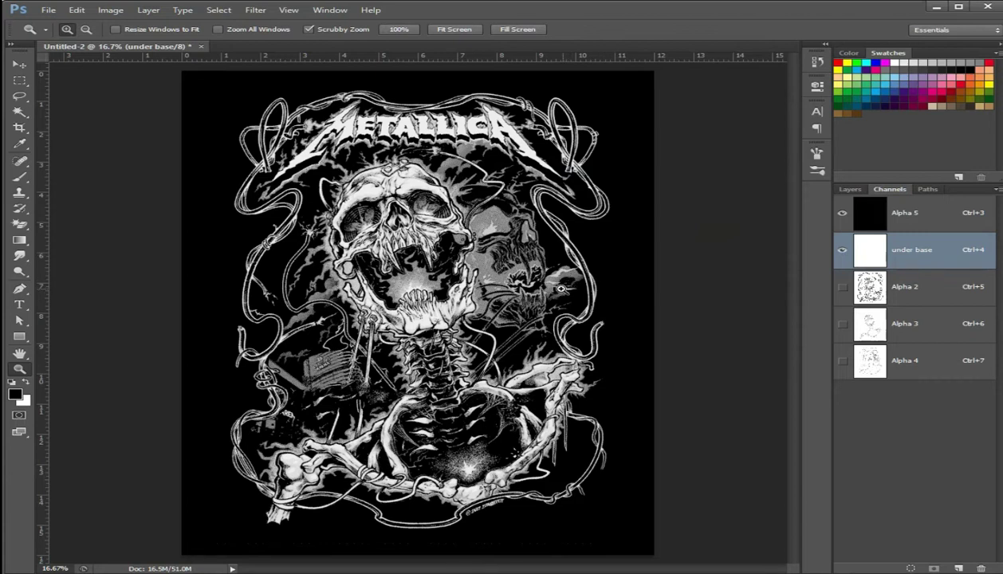
{"action": "left_click", "coordinate": [521, 298]}
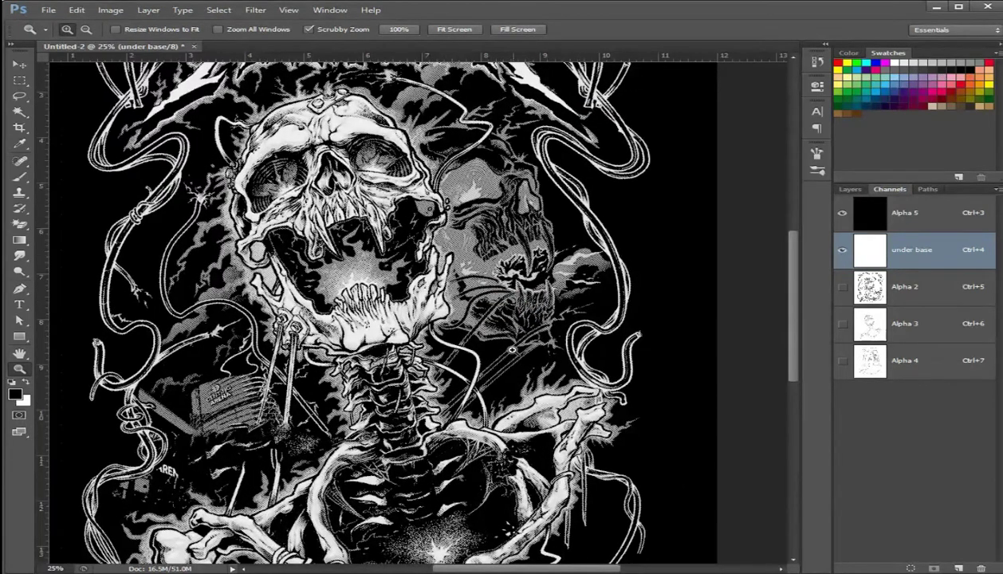
Show Alpha 2 and convert it to a spot colour channel at 5% solidity
{"action": "left_click", "coordinate": [842, 291]}
{"action": "double_click", "coordinate": [869, 287]}
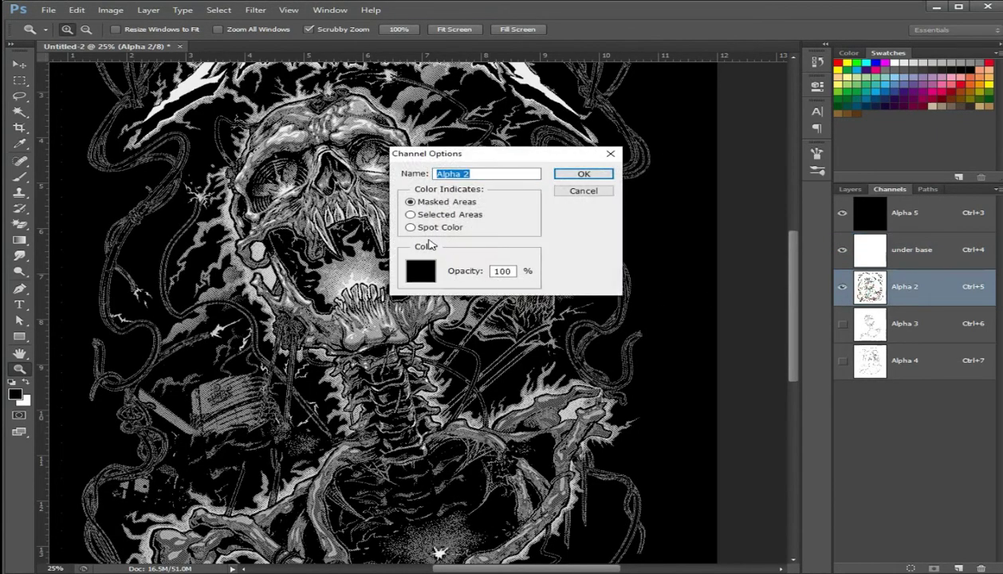
{"action": "left_click", "coordinate": [410, 228]}
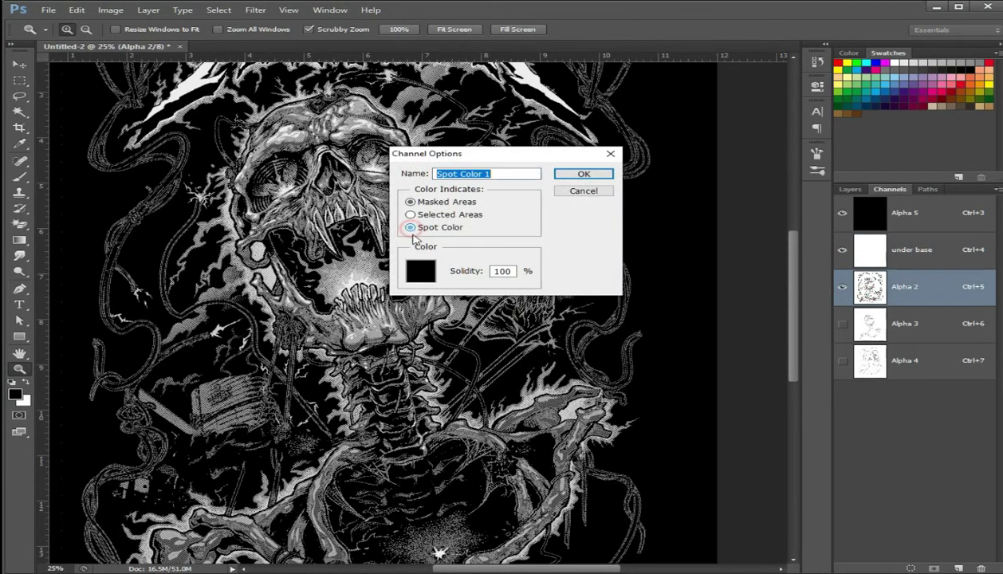
{"action": "left_click", "coordinate": [511, 271]}
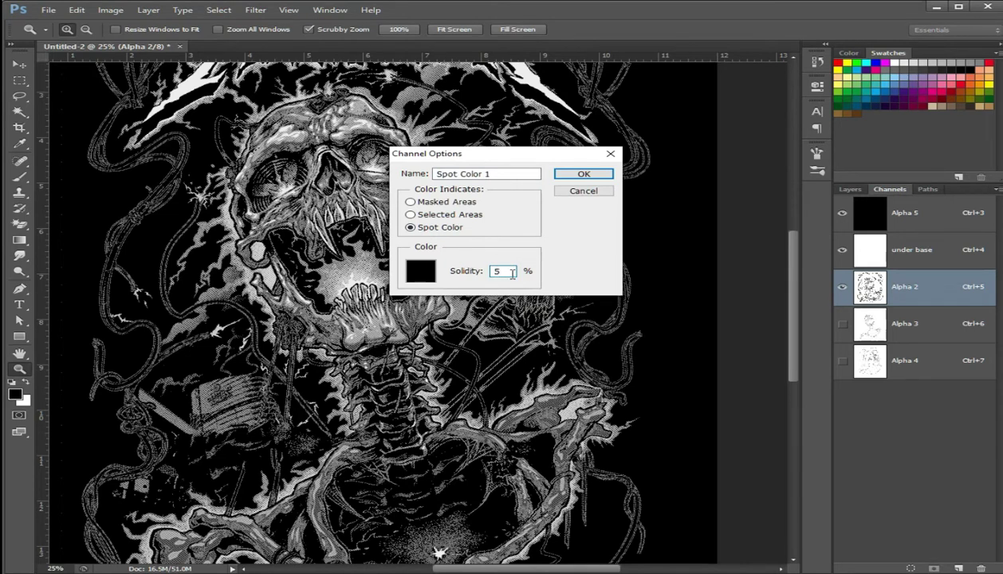
Give the spot channel a red colour and name it Spot RED
{"action": "left_click", "coordinate": [420, 271]}
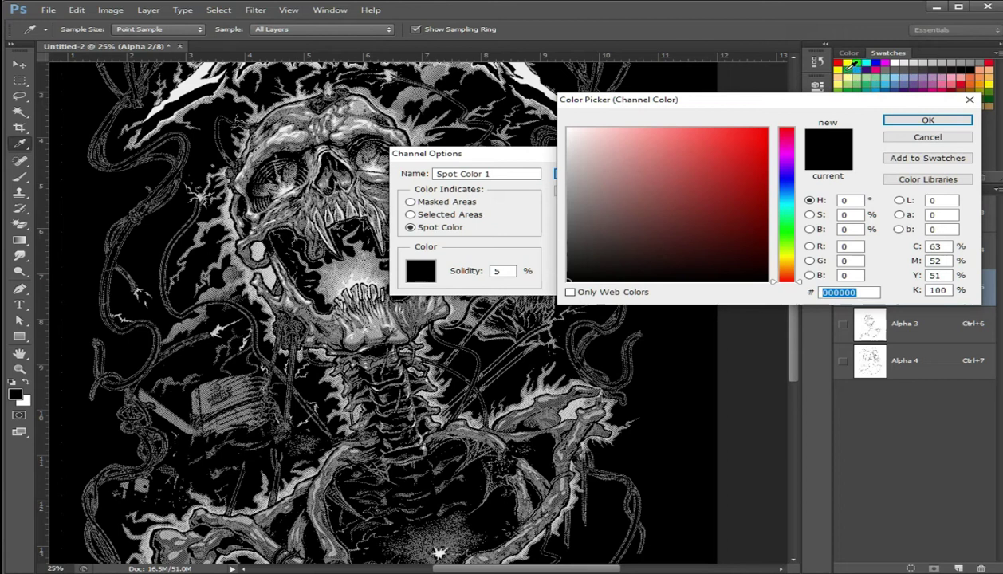
{"action": "left_click", "coordinate": [838, 63]}
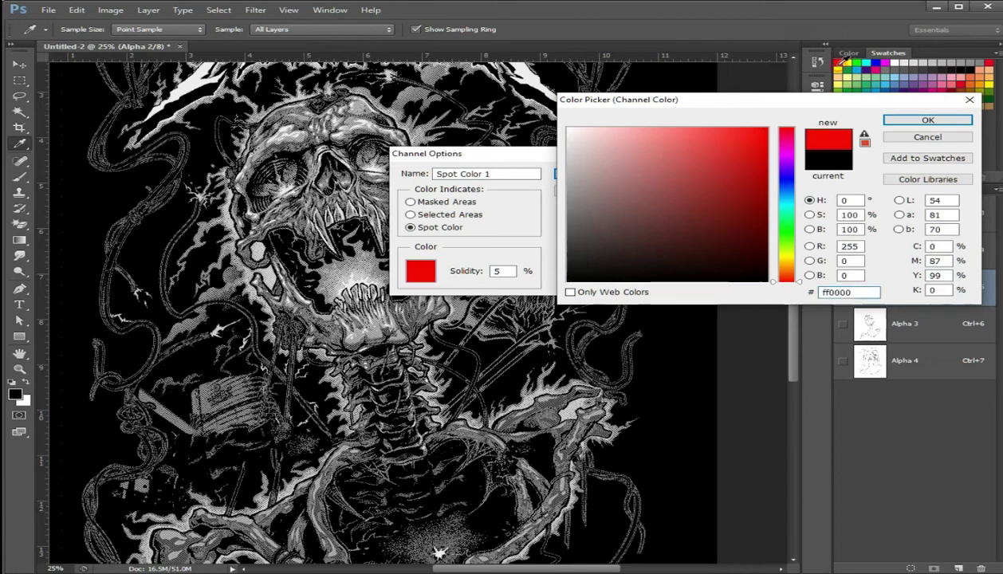
{"action": "left_click", "coordinate": [901, 121]}
{"action": "left_click", "coordinate": [503, 173]}
{"action": "type", "text": "Spot RED"}
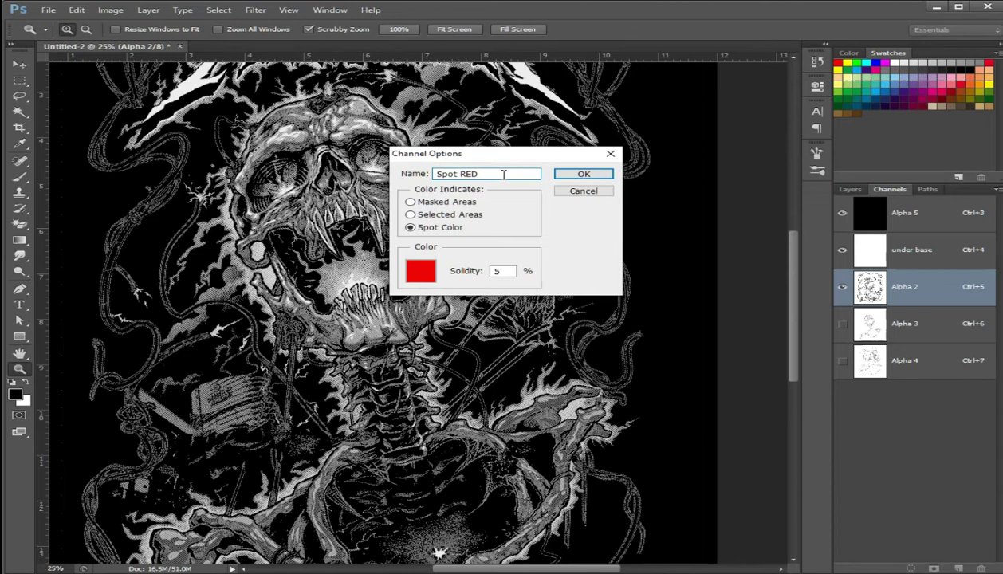
{"action": "left_click", "coordinate": [584, 176]}
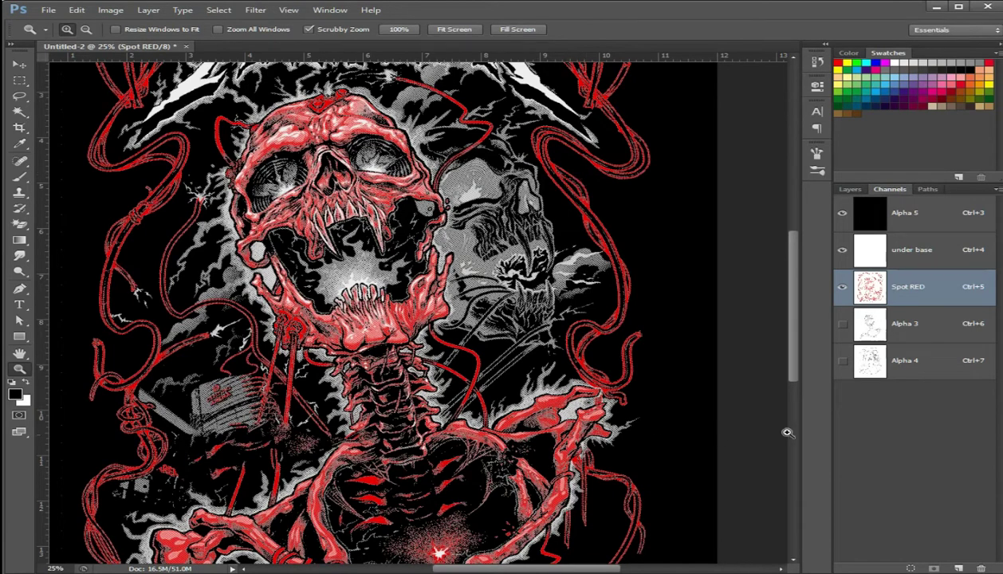
{"action": "left_click", "coordinate": [843, 324]}
Convert Alpha 3 to a spot colour channel with 5% solidity
{"action": "double_click", "coordinate": [869, 324]}
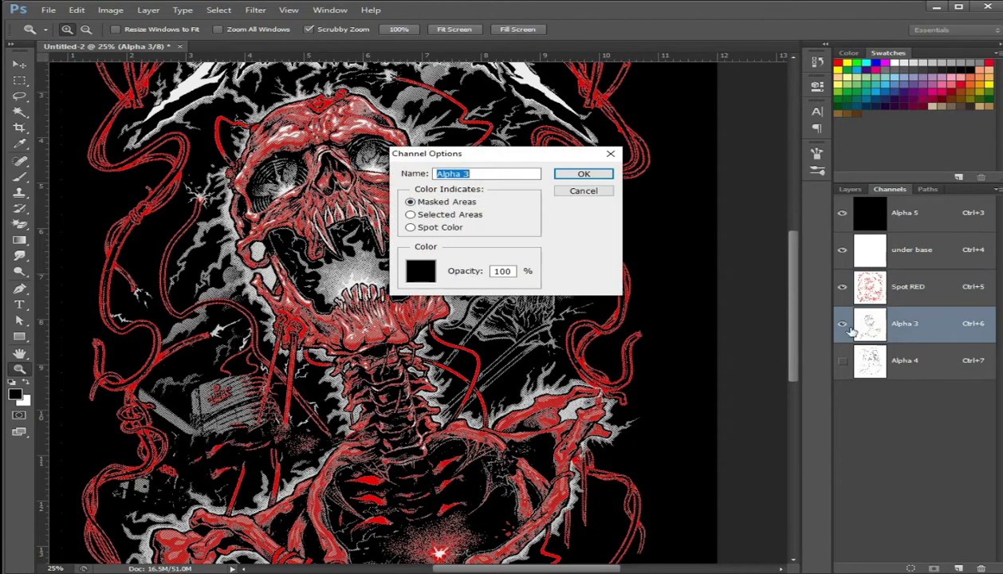
{"action": "left_click", "coordinate": [435, 227]}
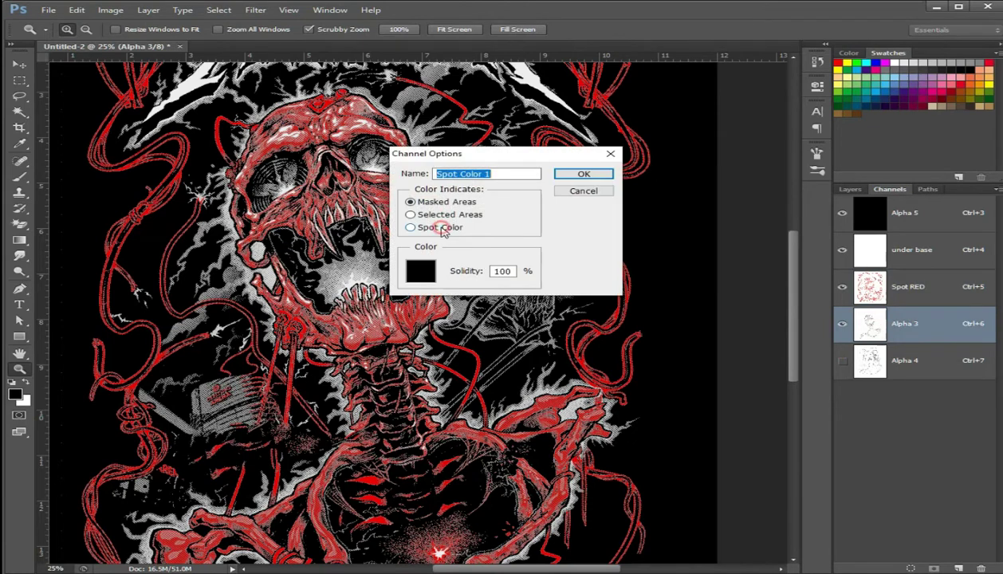
{"action": "left_click", "coordinate": [510, 271]}
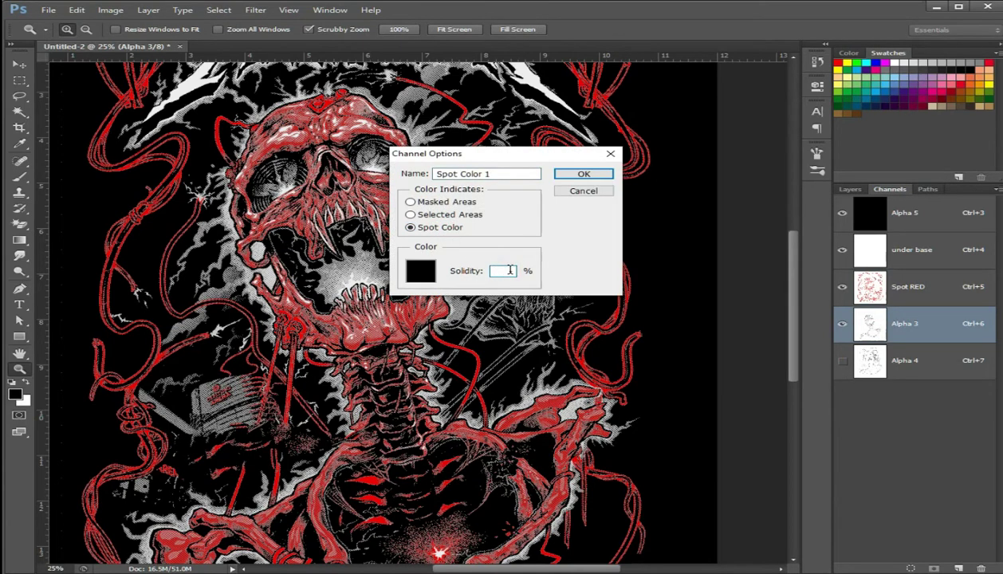
{"action": "type", "text": "5"}
Pick yellow as its spot colour and rename the channel Spot YELLOW
{"action": "left_click", "coordinate": [421, 273]}
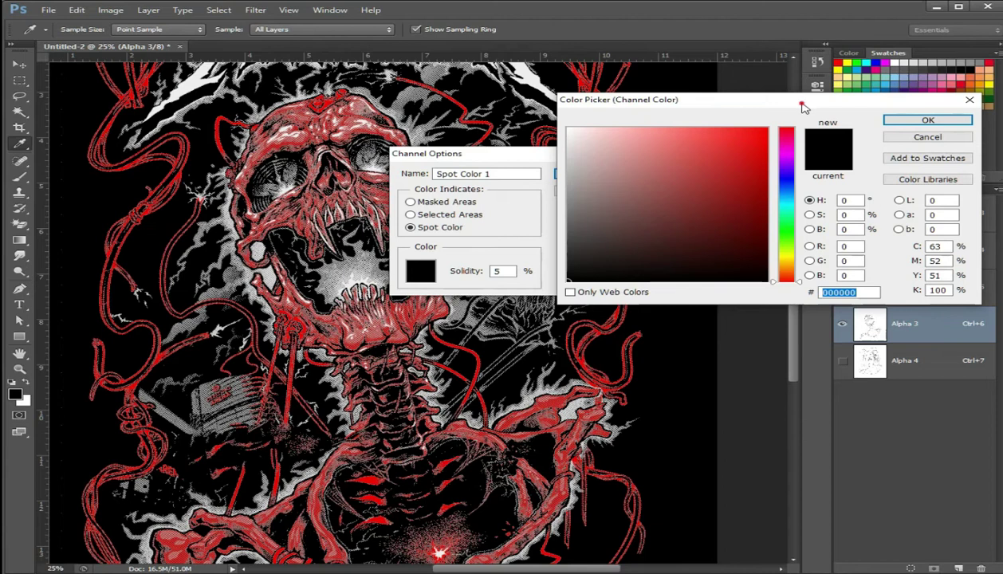
{"action": "left_click_drag", "start_coordinate": [803, 106], "coordinate": [759, 457]}
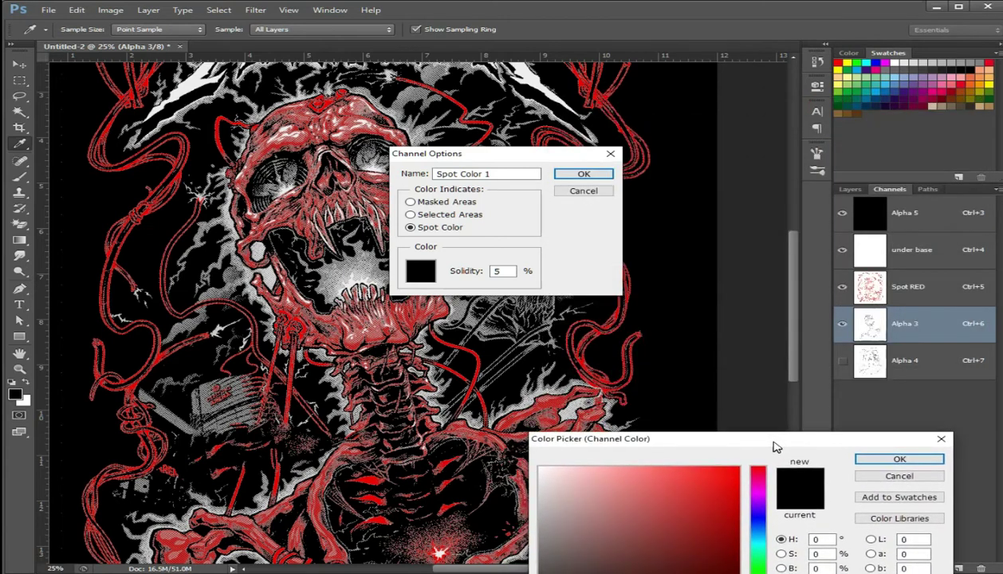
{"action": "mouse_move", "coordinate": [767, 452]}
{"action": "left_mouse_down"}
{"action": "mouse_move", "coordinate": [760, 133]}
{"action": "mouse_move", "coordinate": [772, 118]}
{"action": "left_mouse_up"}
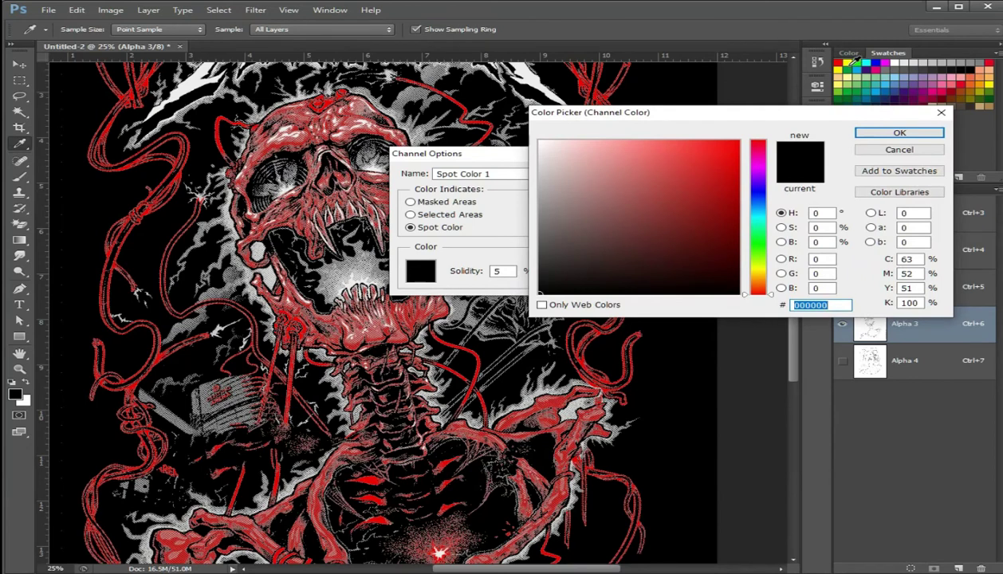
{"action": "left_click", "coordinate": [848, 62]}
{"action": "left_click", "coordinate": [871, 133]}
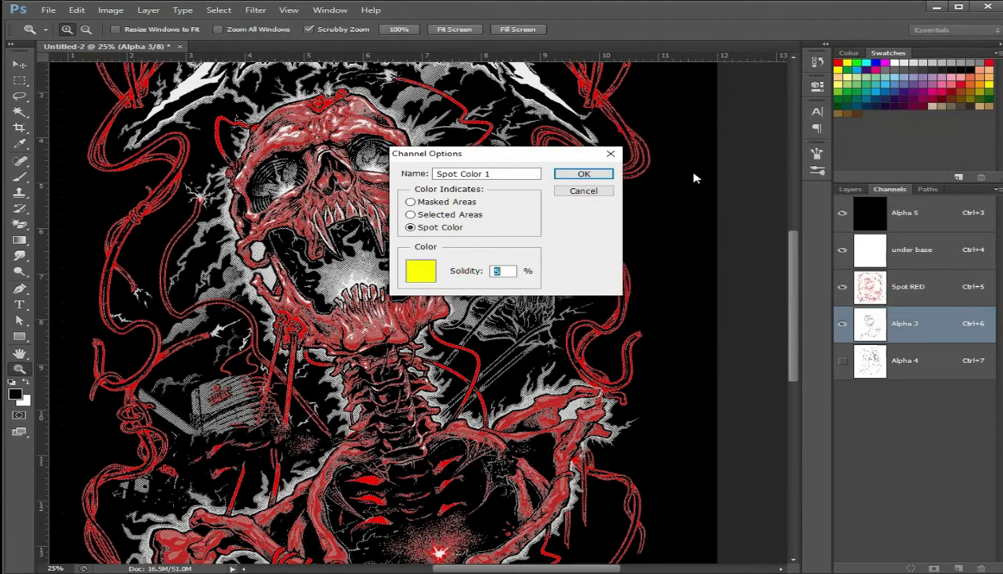
{"action": "left_click", "coordinate": [494, 173]}
{"action": "type", "text": "YELLOW"}
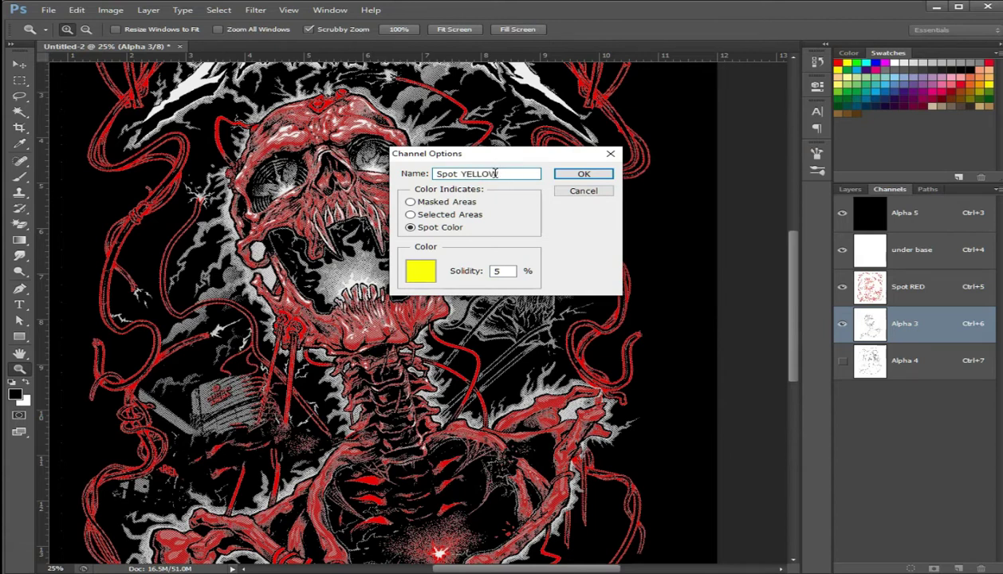
{"action": "left_click", "coordinate": [582, 174]}
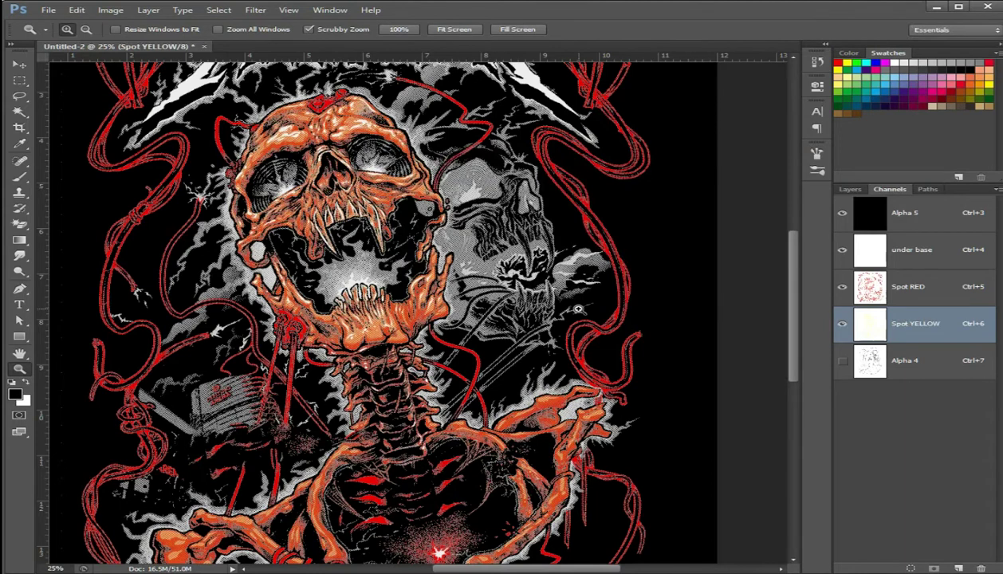
Show Alpha 4 and convert it to a spot colour channel at 5% solidity
{"action": "left_click", "coordinate": [843, 362]}
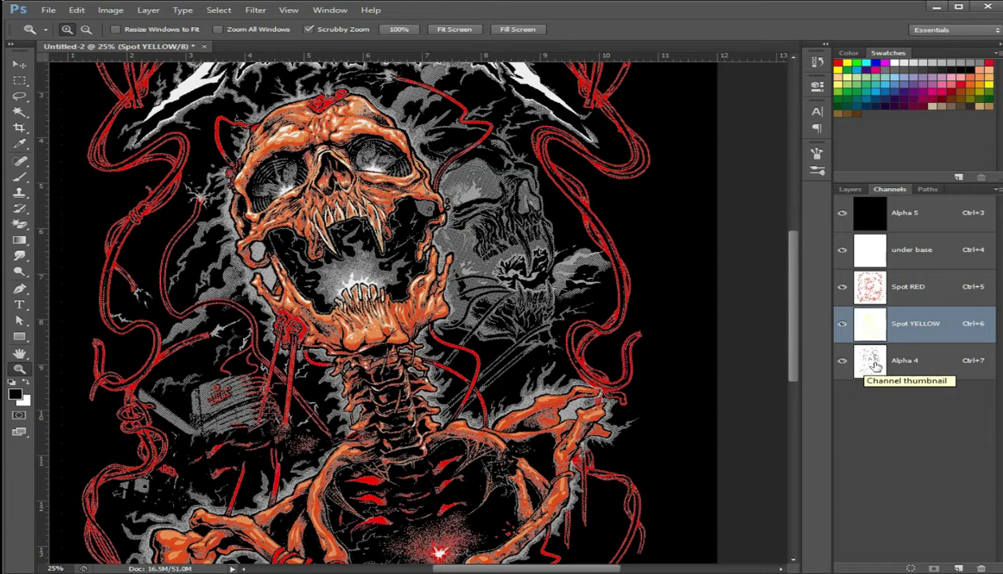
{"action": "double_click", "coordinate": [877, 365]}
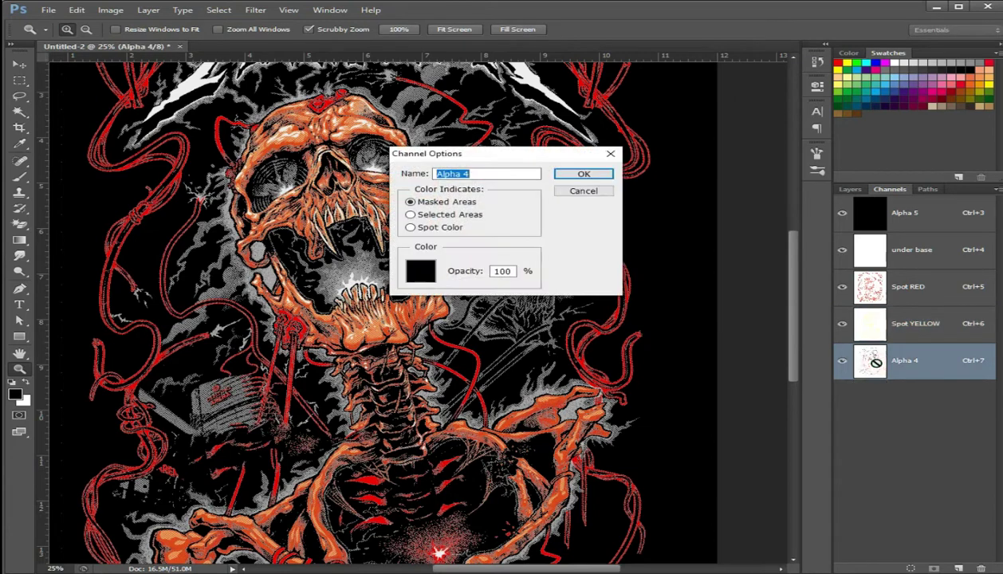
{"action": "left_click", "coordinate": [410, 228]}
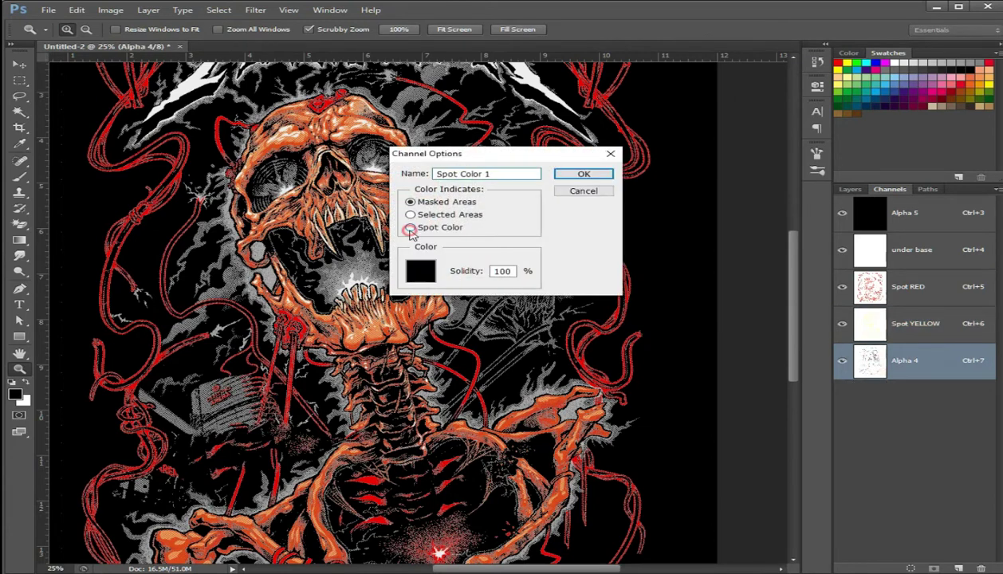
{"action": "left_click", "coordinate": [508, 271]}
{"action": "type", "text": "5"}
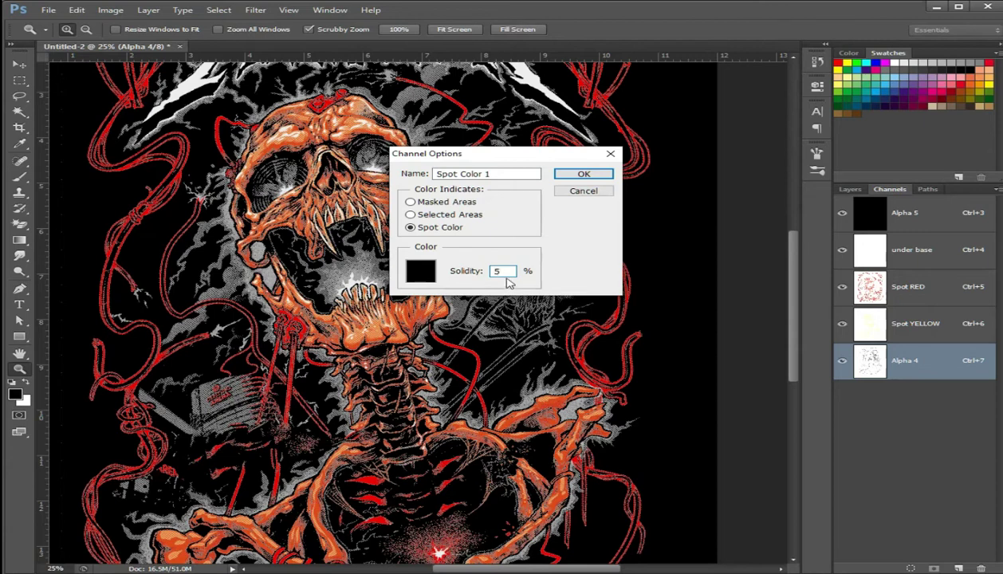
Sample cyan as its spot colour and name the channel Cyan
{"action": "left_click", "coordinate": [418, 269]}
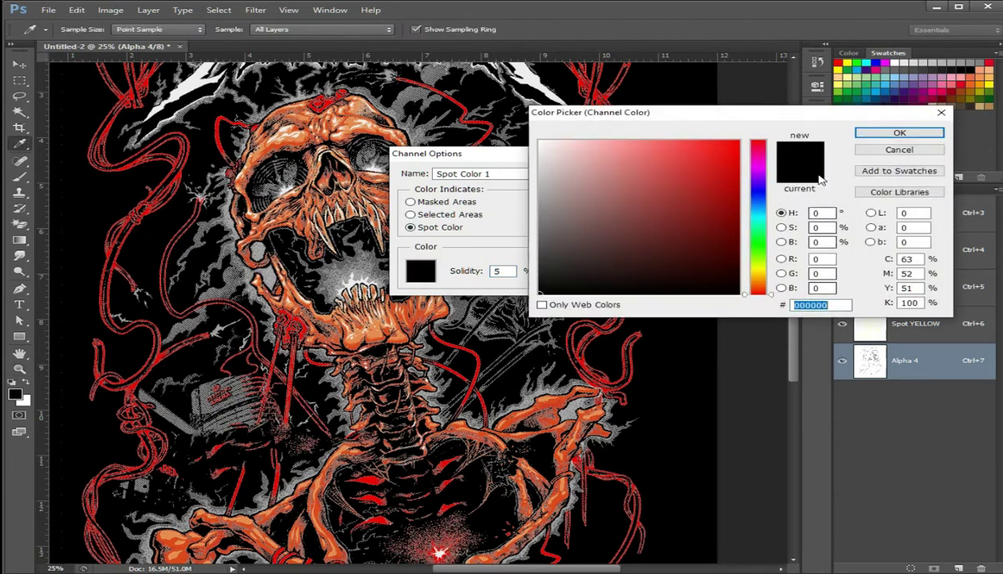
{"action": "left_click_drag", "start_coordinate": [795, 116], "coordinate": [819, 151]}
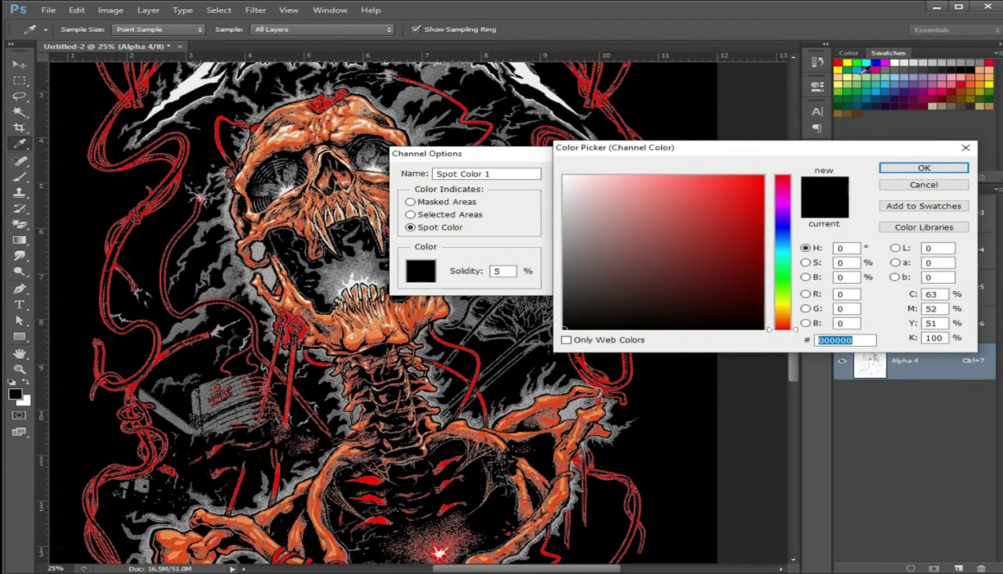
{"action": "left_click", "coordinate": [863, 65]}
{"action": "left_click", "coordinate": [924, 168]}
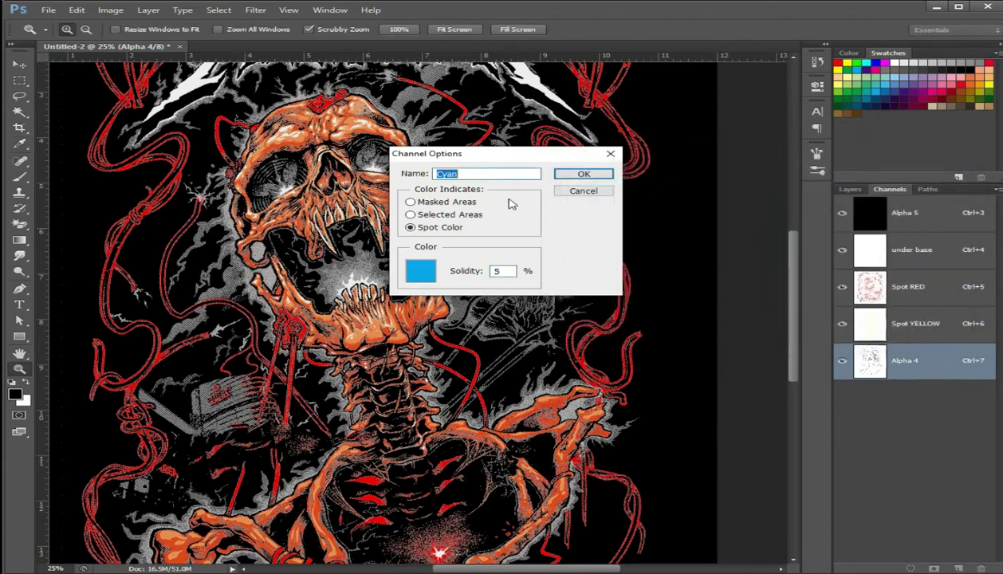
{"action": "left_click", "coordinate": [488, 174]}
{"action": "left_click", "coordinate": [580, 173]}
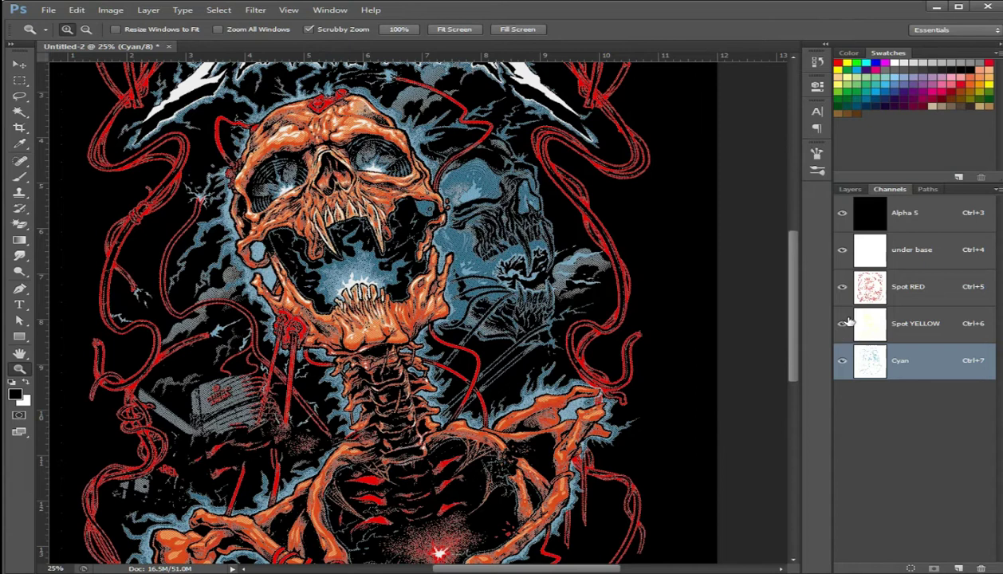
Hide the Cyan, Spot YELLOW, Spot RED and under base channels, then show them again
{"action": "left_click", "coordinate": [842, 362]}
{"action": "left_click", "coordinate": [841, 324]}
{"action": "left_click", "coordinate": [842, 286]}
{"action": "left_click", "coordinate": [842, 250]}
{"action": "left_click", "coordinate": [842, 251]}
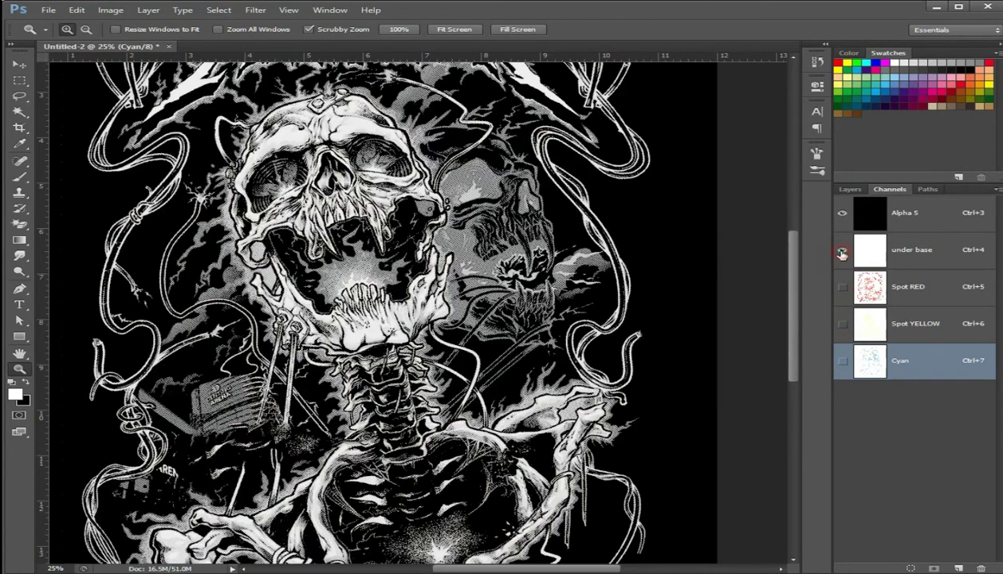
{"action": "left_click", "coordinate": [842, 362]}
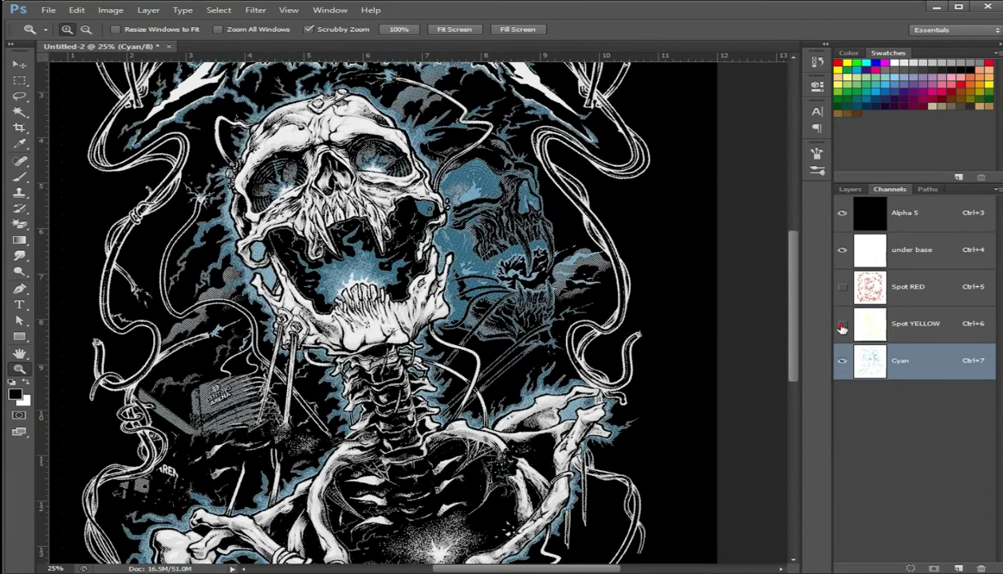
{"action": "left_click", "coordinate": [841, 286]}
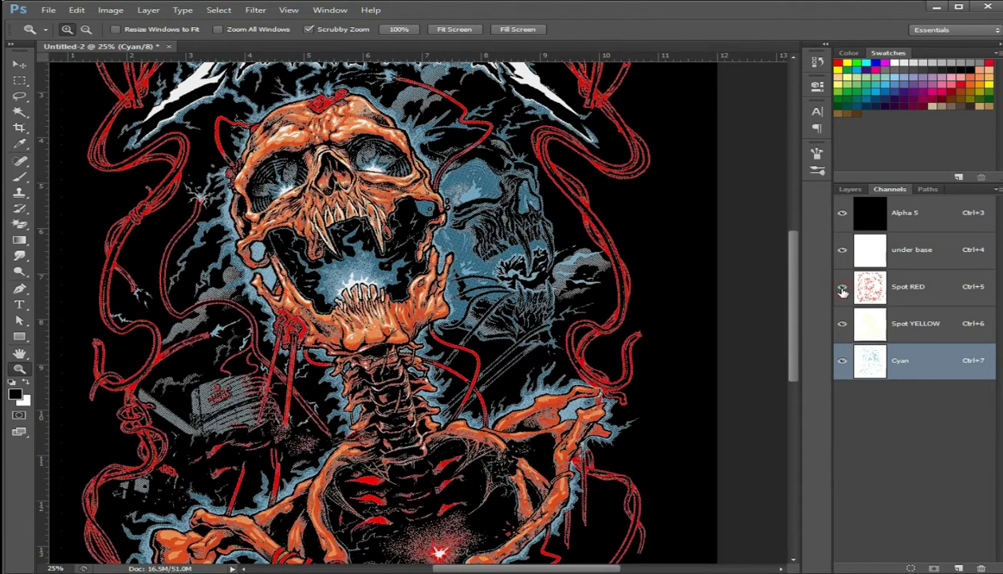
Fit the artwork on screen, then zoom out twice to see the whole piece
{"action": "right_click", "coordinate": [449, 322]}
{"action": "left_click", "coordinate": [498, 329]}
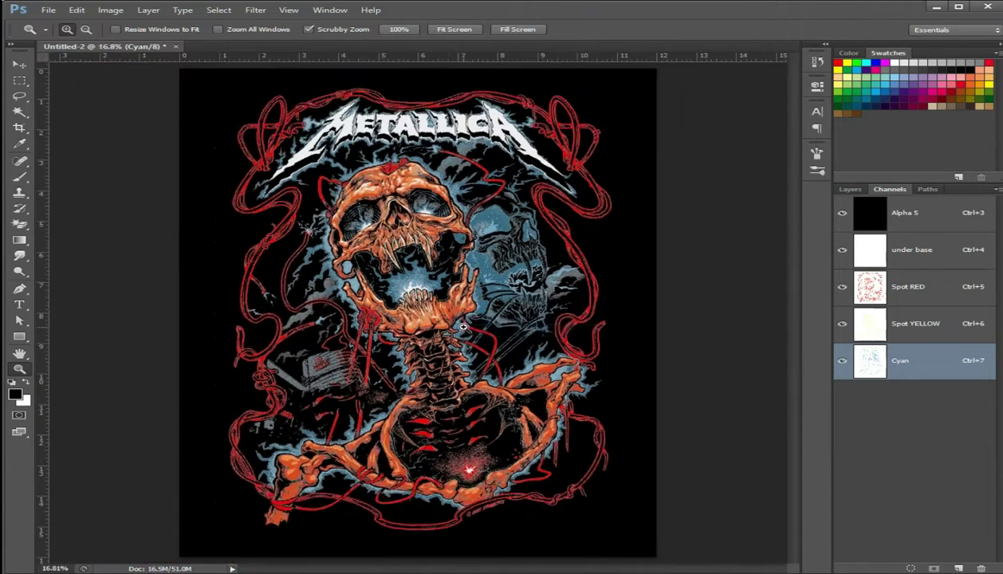
{"action": "right_click", "coordinate": [449, 317]}
{"action": "left_click", "coordinate": [489, 383]}
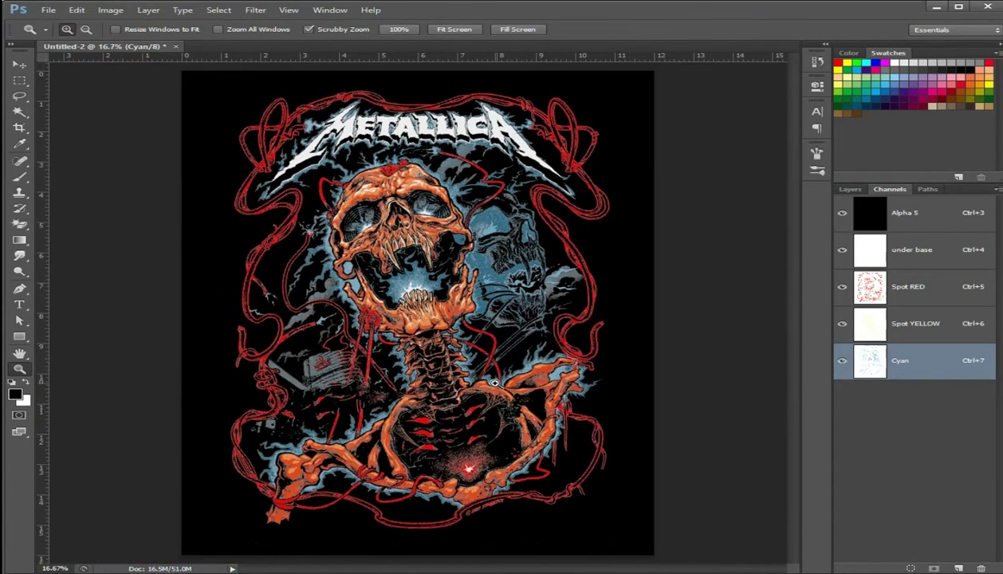
{"action": "right_click", "coordinate": [456, 358]}
{"action": "left_click", "coordinate": [496, 421]}
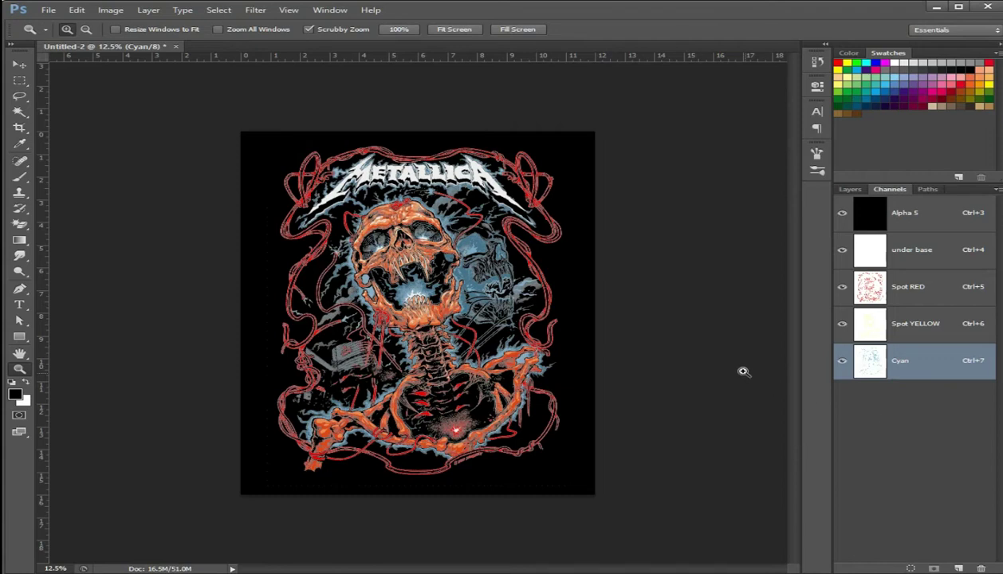
Place vertical guides at the artwork's left and right edges, and horizontal guides at its top and near 15.6 inches
{"action": "left_click", "coordinate": [842, 363]}
{"action": "left_click_drag", "start_coordinate": [45, 229], "coordinate": [262, 279]}
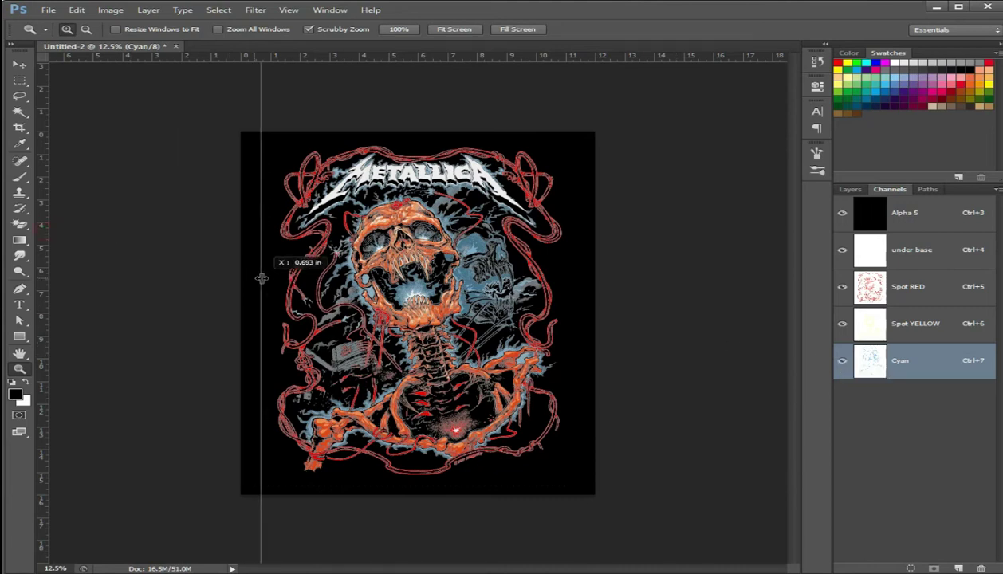
{"action": "left_click_drag", "start_coordinate": [261, 278], "coordinate": [258, 288]}
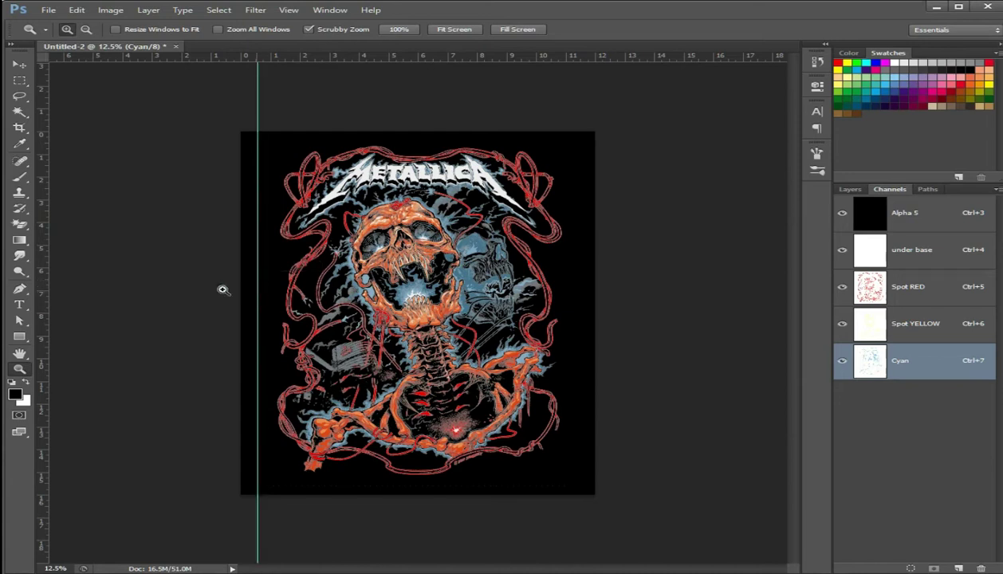
{"action": "left_click_drag", "start_coordinate": [45, 254], "coordinate": [574, 332]}
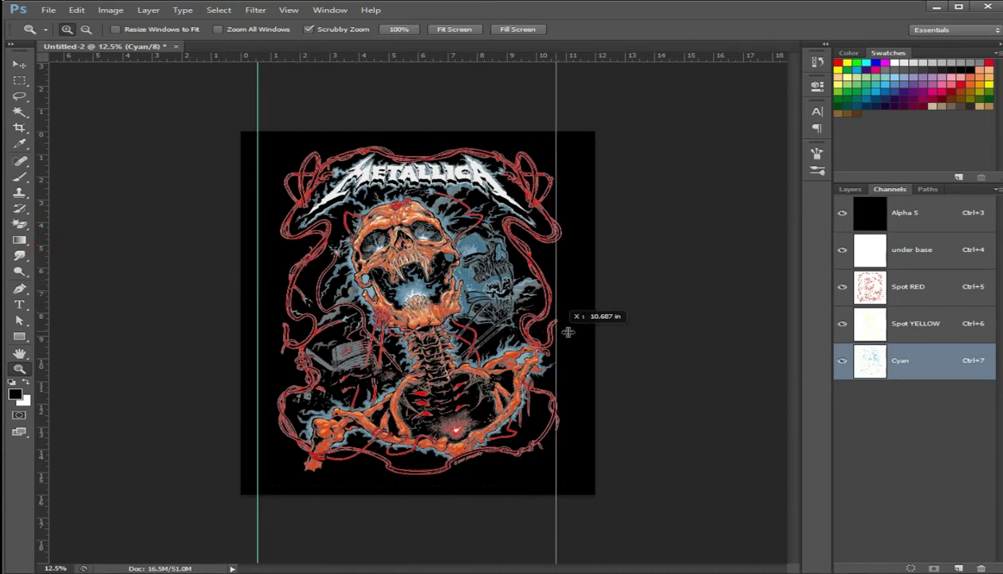
{"action": "left_click_drag", "start_coordinate": [574, 332], "coordinate": [576, 331]}
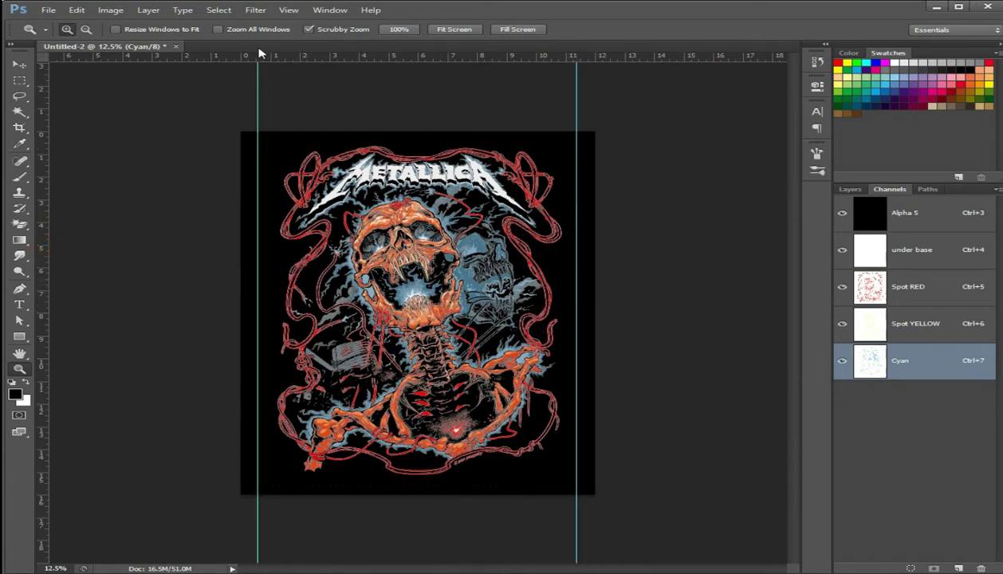
{"action": "left_click_drag", "start_coordinate": [217, 60], "coordinate": [225, 143]}
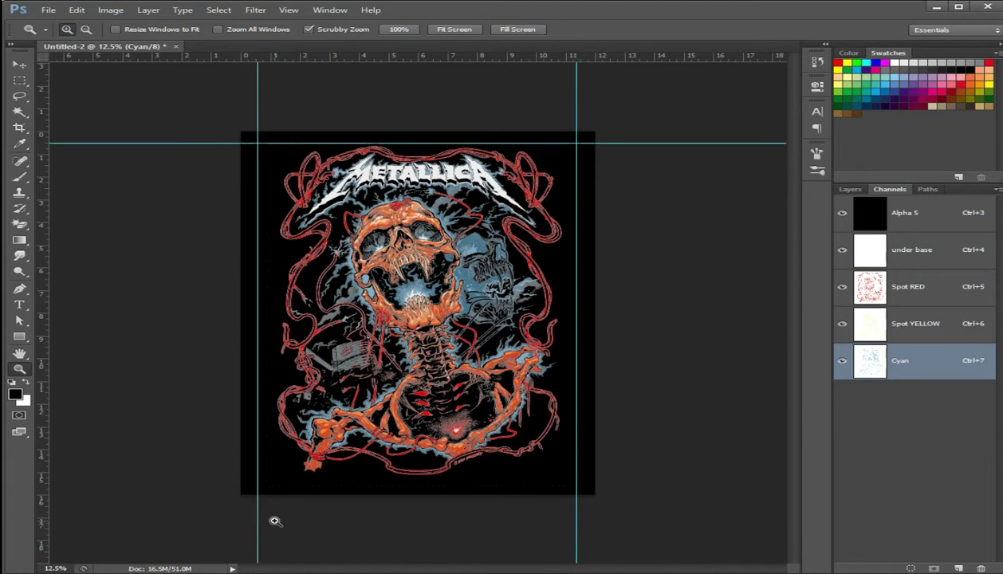
{"action": "mouse_move", "coordinate": [204, 61]}
{"action": "left_mouse_down"}
{"action": "mouse_move", "coordinate": [215, 541]}
{"action": "mouse_move", "coordinate": [221, 486]}
{"action": "left_mouse_up"}
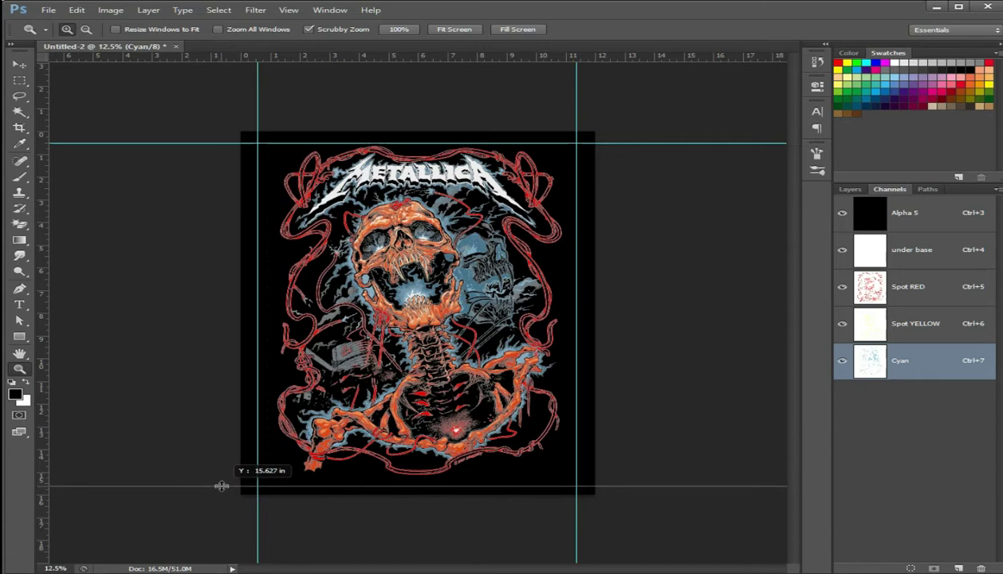
{"action": "left_click_drag", "start_coordinate": [222, 486], "coordinate": [221, 485]}
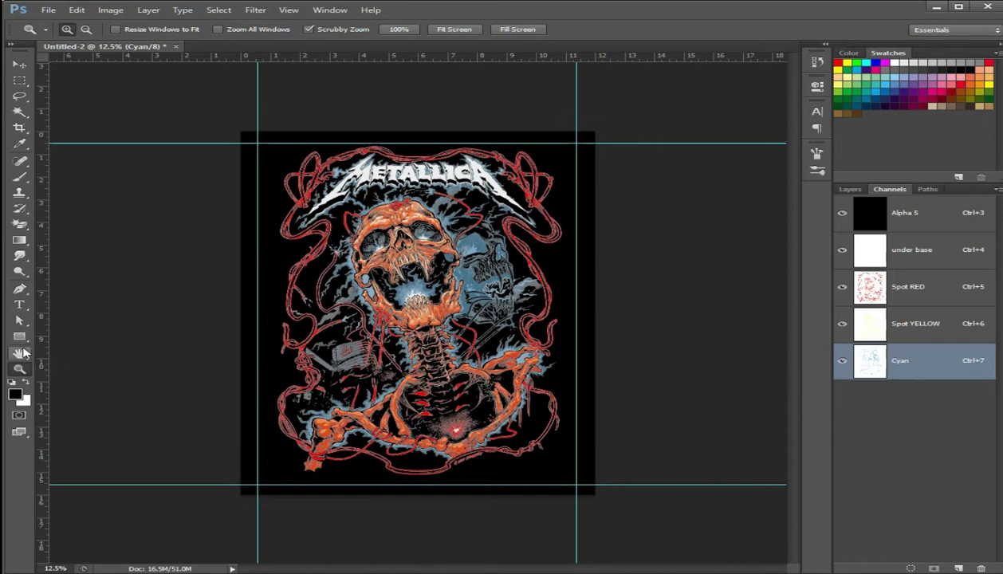
Select the Custom Shape Tool and open its shape picker to find Registration Target 1
{"action": "left_click", "coordinate": [23, 359]}
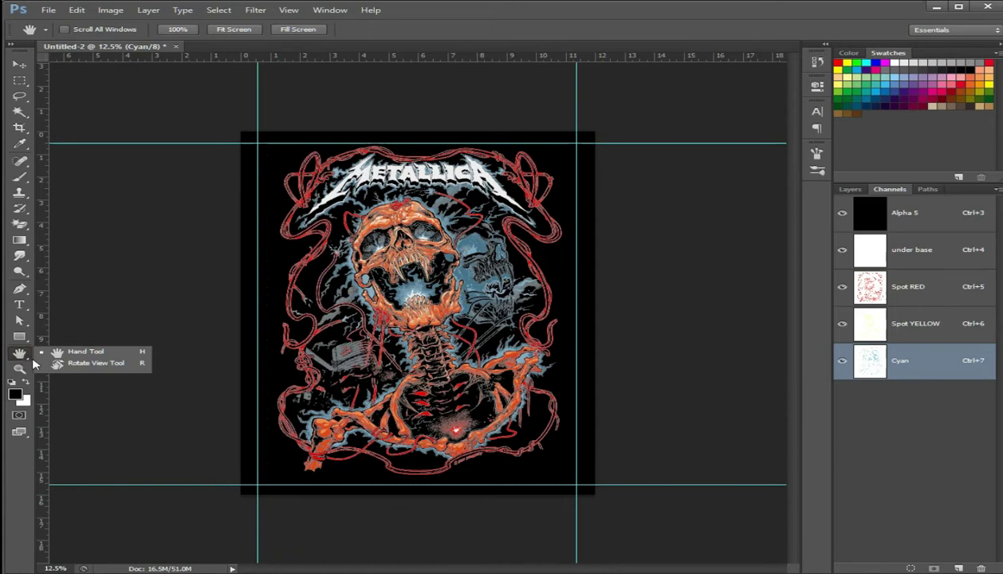
{"action": "left_click", "coordinate": [22, 367]}
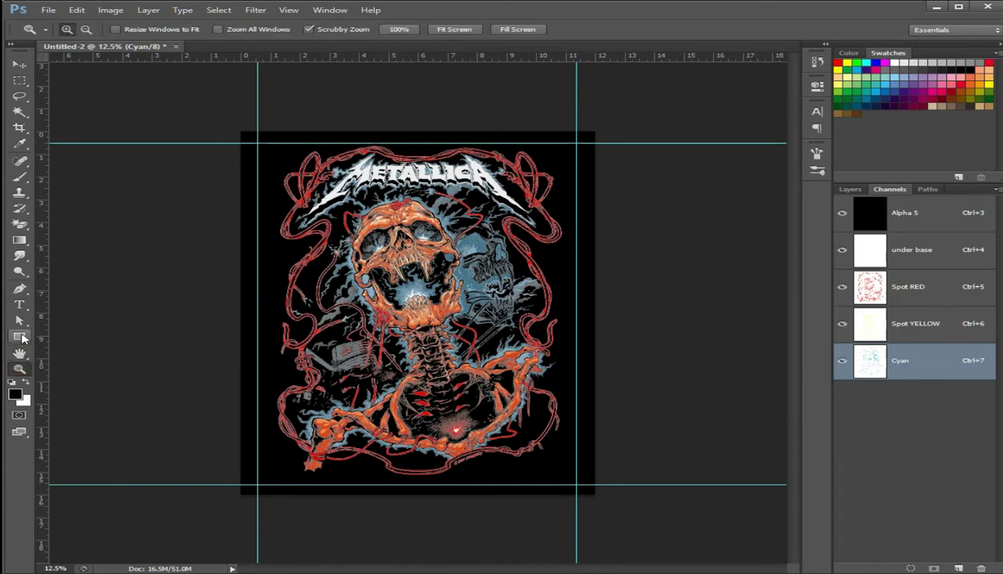
{"action": "left_click", "coordinate": [22, 338]}
{"action": "mouse_move", "coordinate": [22, 339]}
{"action": "left_mouse_down"}
{"action": "mouse_move", "coordinate": [77, 369]}
{"action": "mouse_move", "coordinate": [93, 397]}
{"action": "left_mouse_up"}
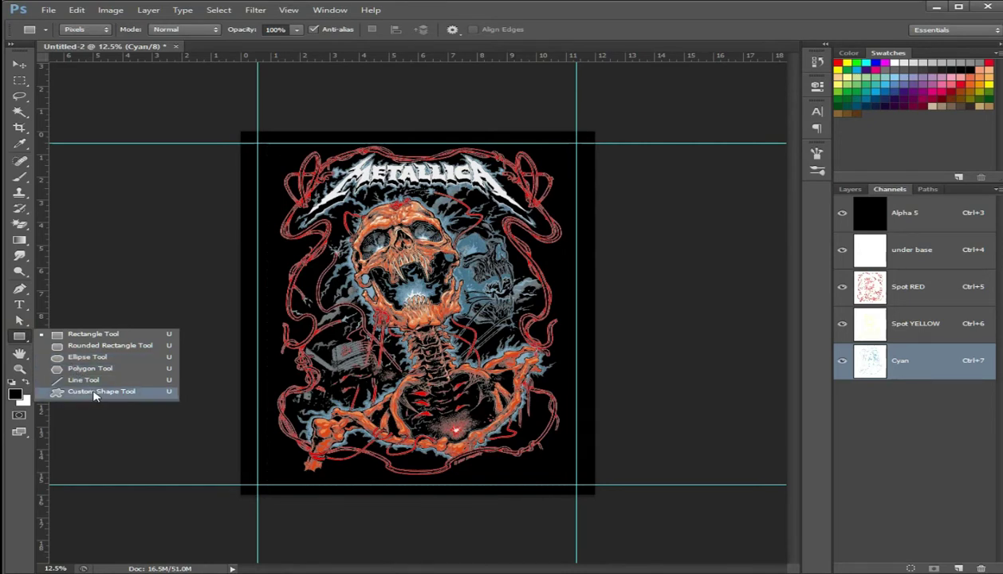
{"action": "left_click_drag", "start_coordinate": [93, 397], "coordinate": [93, 396]}
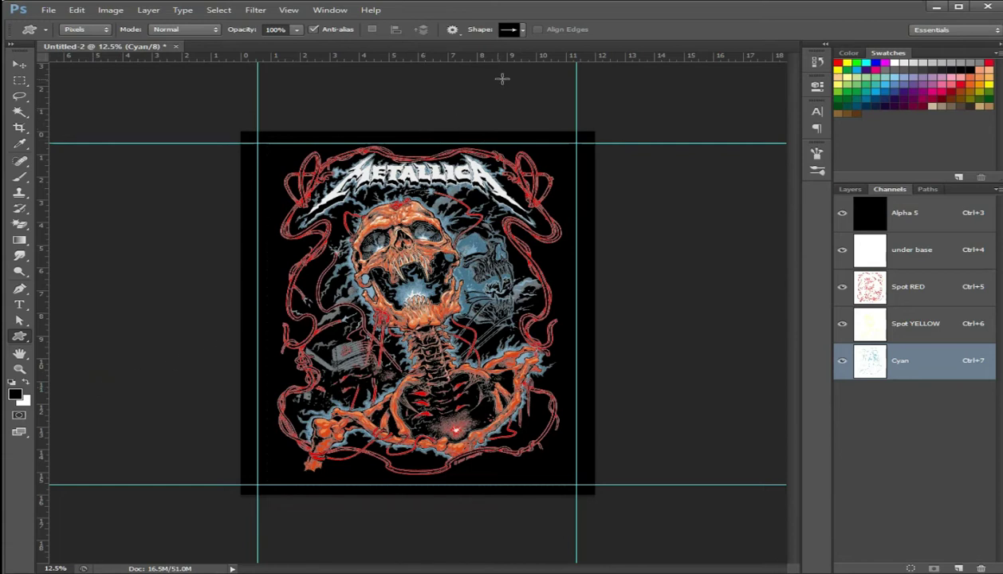
{"action": "left_click", "coordinate": [524, 32]}
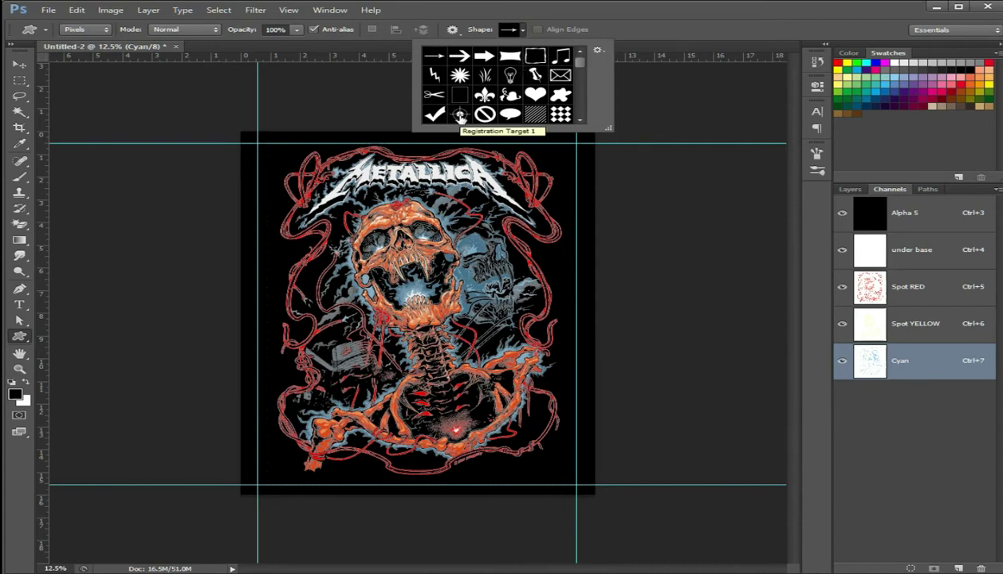
Create empty channel Alpha 6, reselect Alpha 5, and show the under base, Spot RED, Spot YELLOW and Cyan channels
{"action": "left_click", "coordinate": [908, 223]}
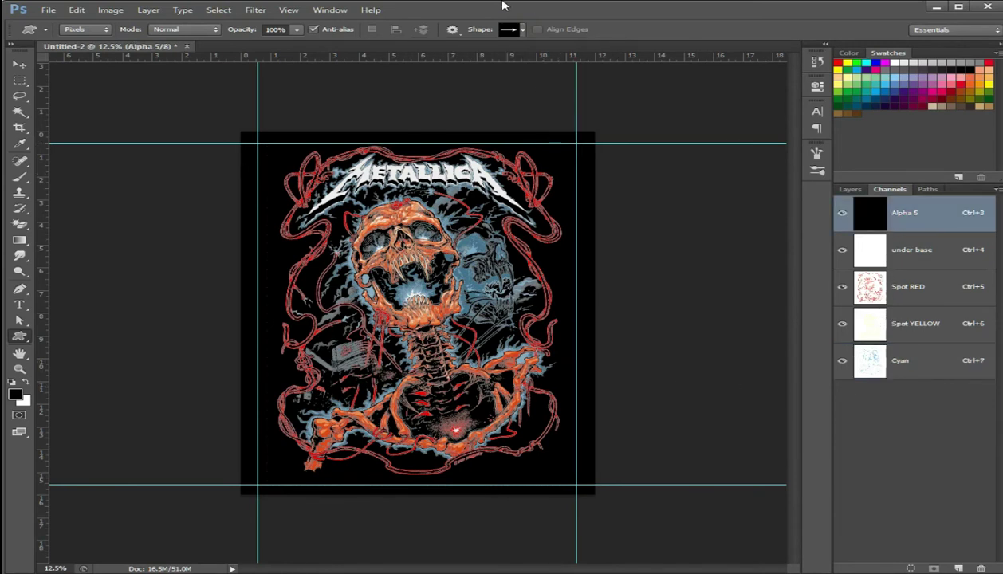
{"action": "left_click", "coordinate": [520, 31]}
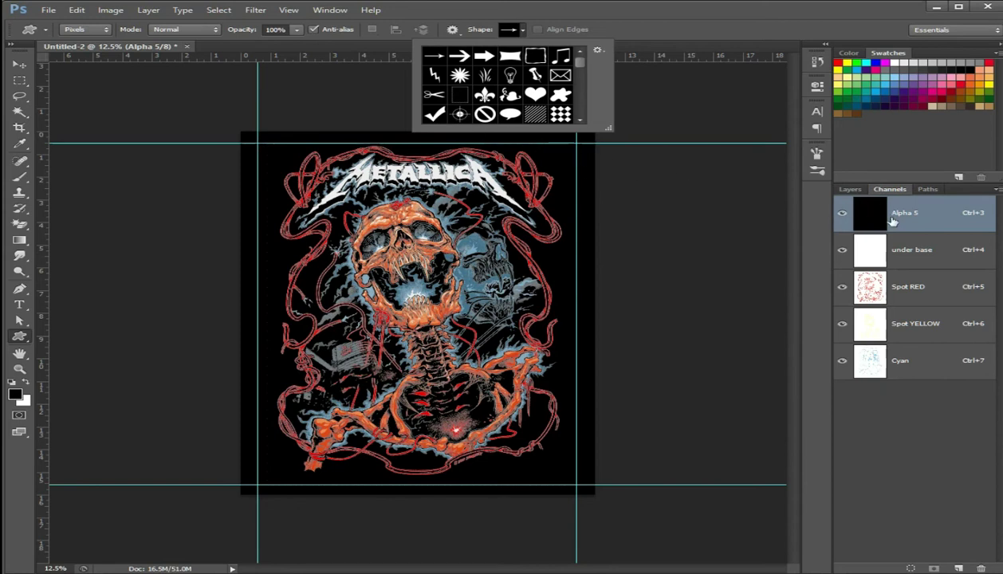
{"action": "left_click", "coordinate": [956, 568]}
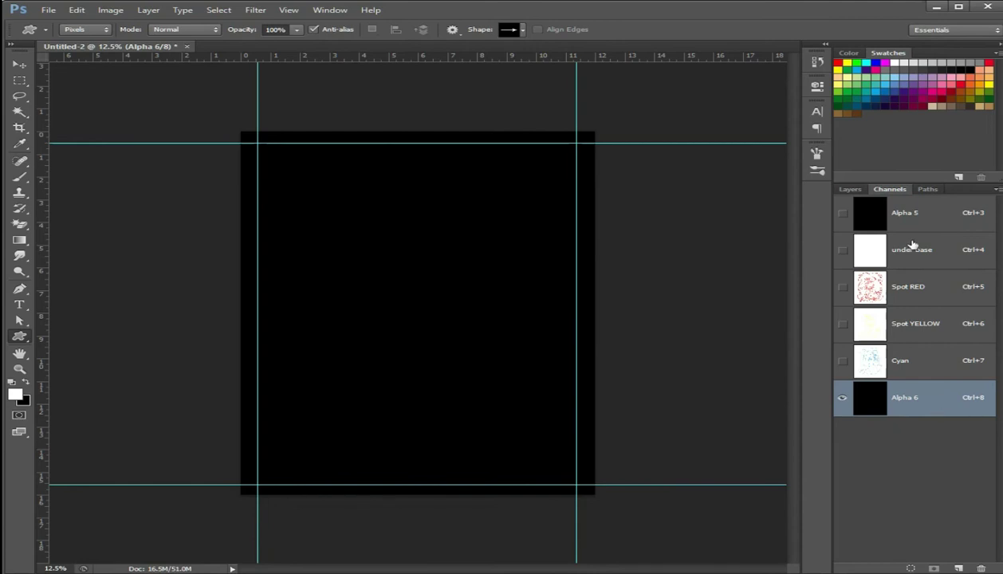
{"action": "left_click", "coordinate": [916, 211]}
{"action": "left_click_drag", "start_coordinate": [844, 251], "coordinate": [844, 383]}
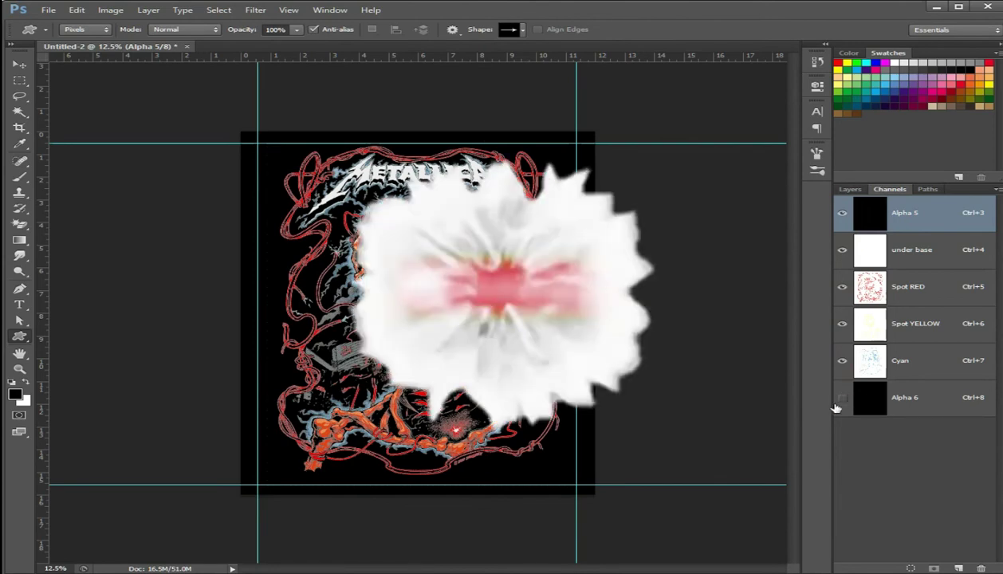
Hide the Alpha 6 channel and reopen the custom shape picker
{"action": "left_click", "coordinate": [841, 399]}
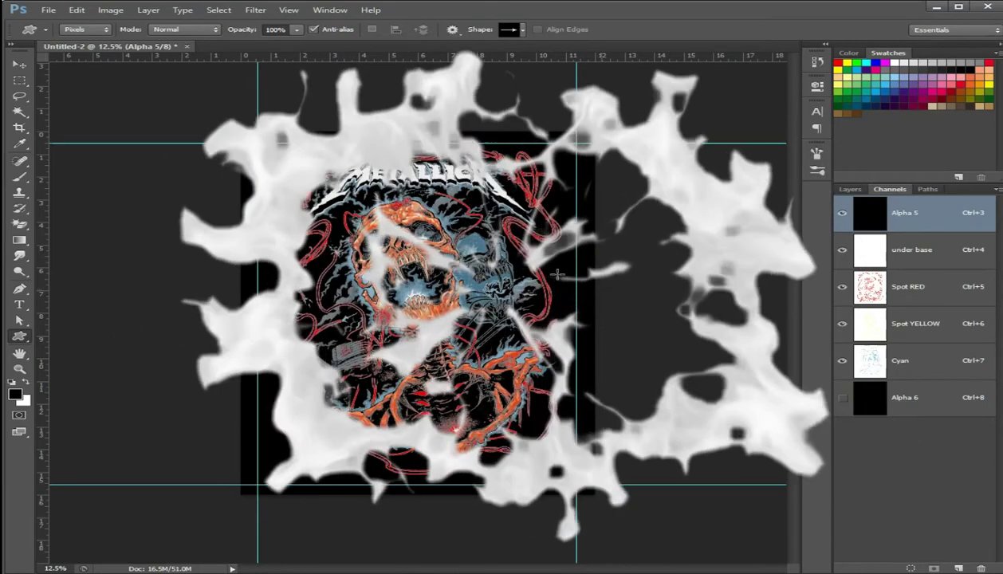
{"action": "left_click", "coordinate": [508, 29]}
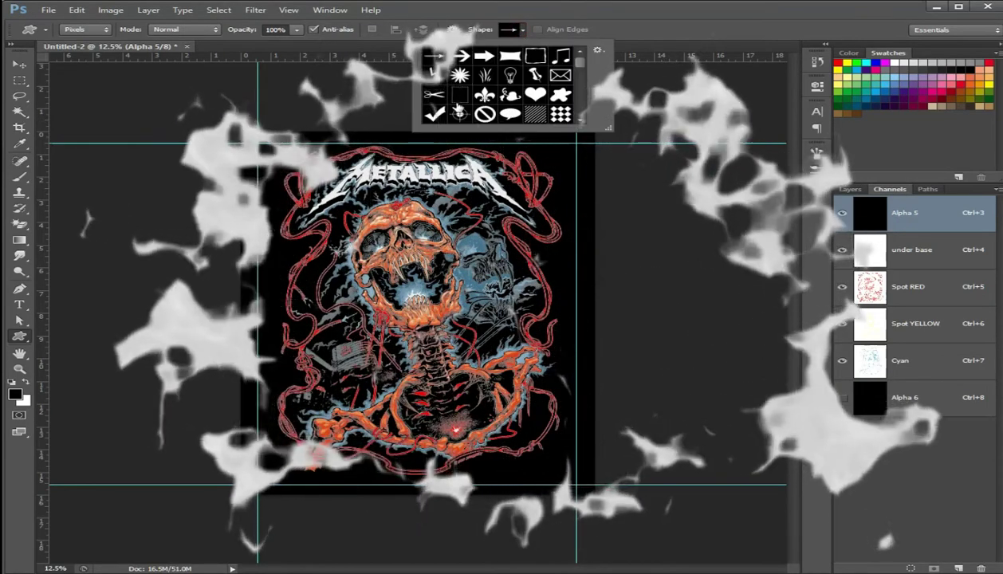